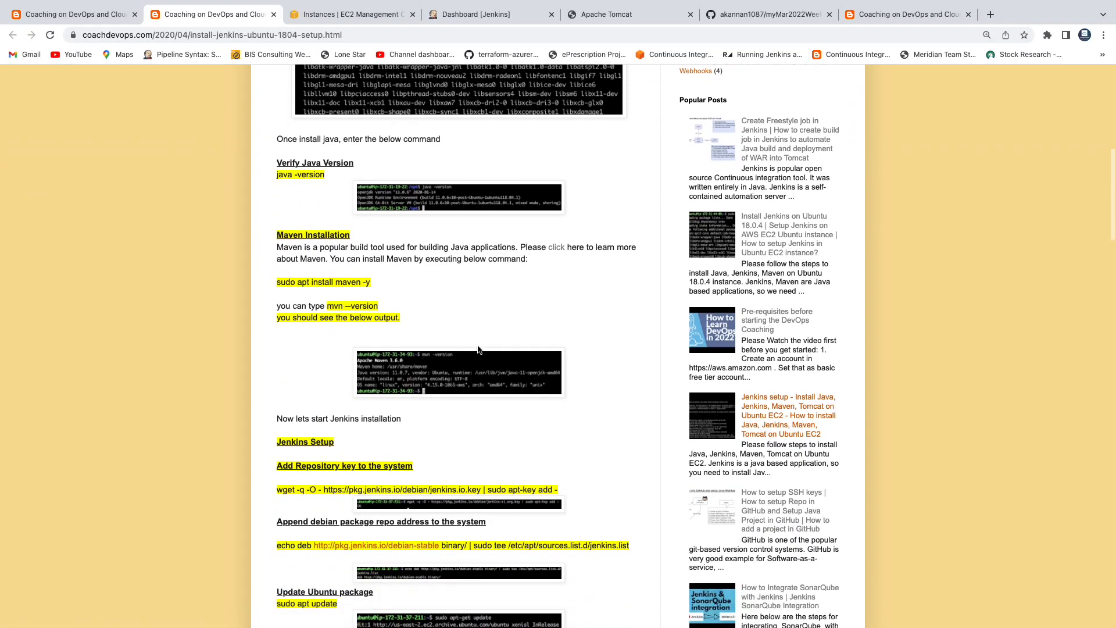
# Step: Check the running EC2 instances, then go back to the create-build-job blog post
pyautogui.scroll(-3, 478, 349)
pyautogui.scroll(10, 477, 344)
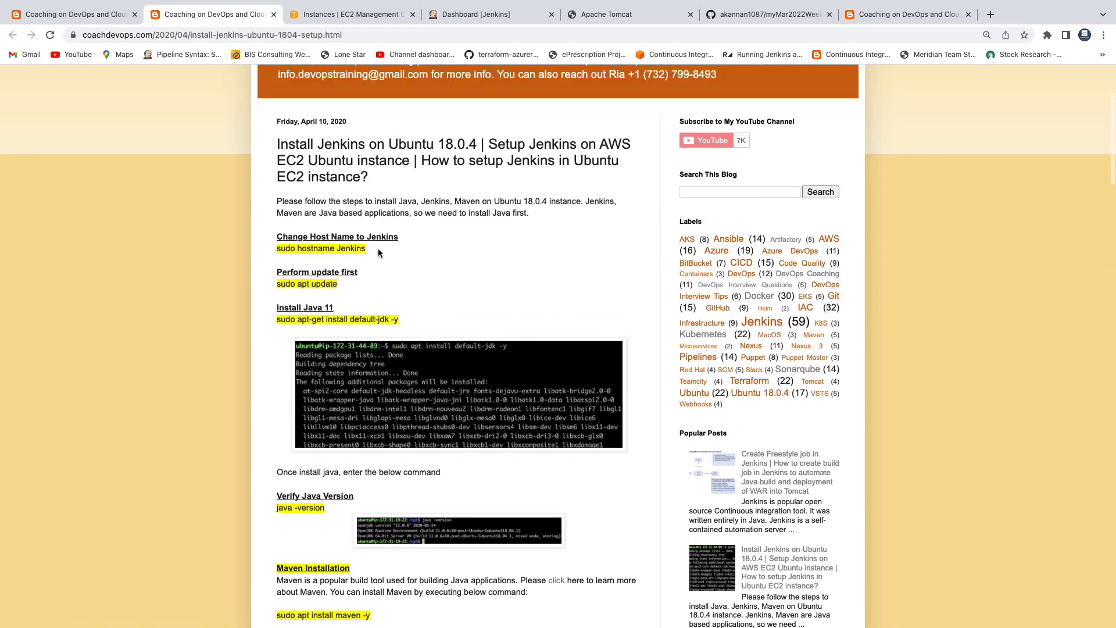
pyautogui.scroll(-10, 474, 226)
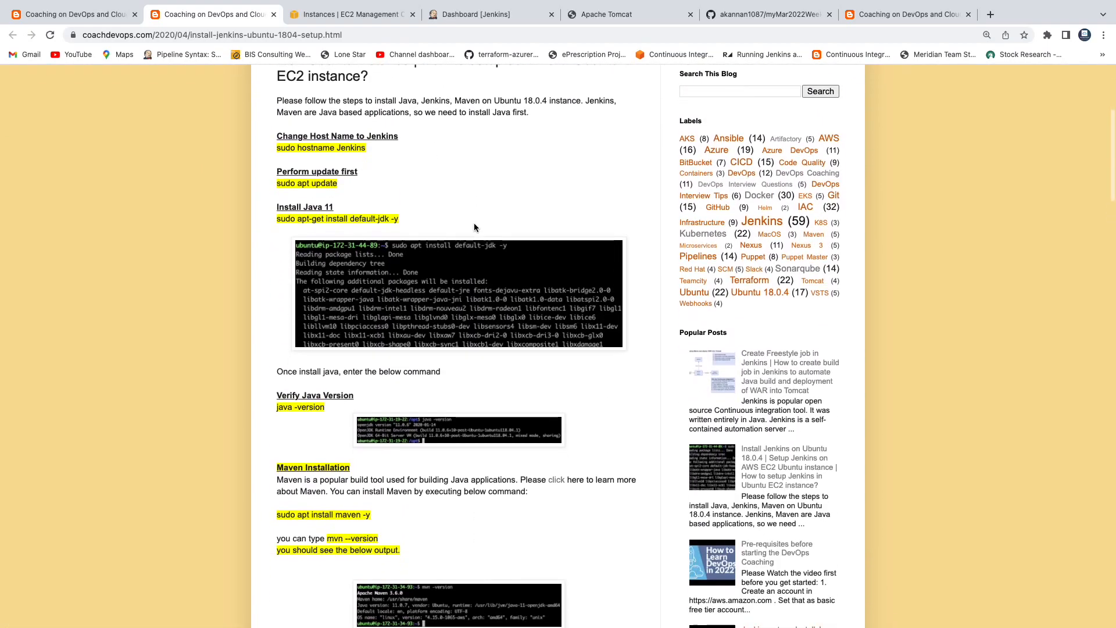
pyautogui.scroll(-2, 473, 222)
pyautogui.scroll(10, 474, 222)
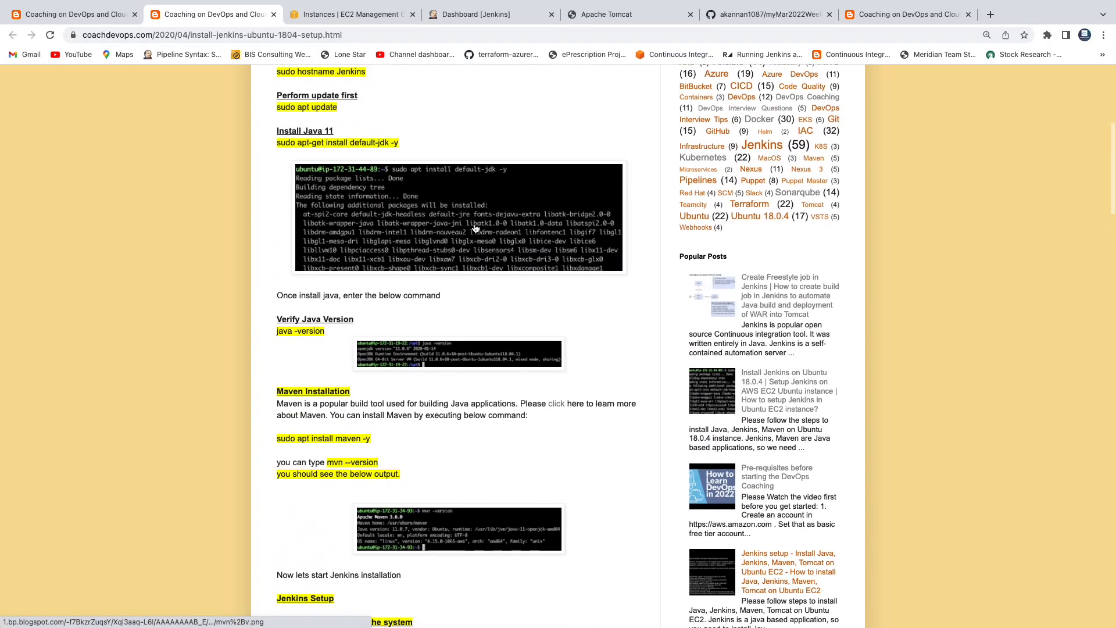
pyautogui.click(355, 14)
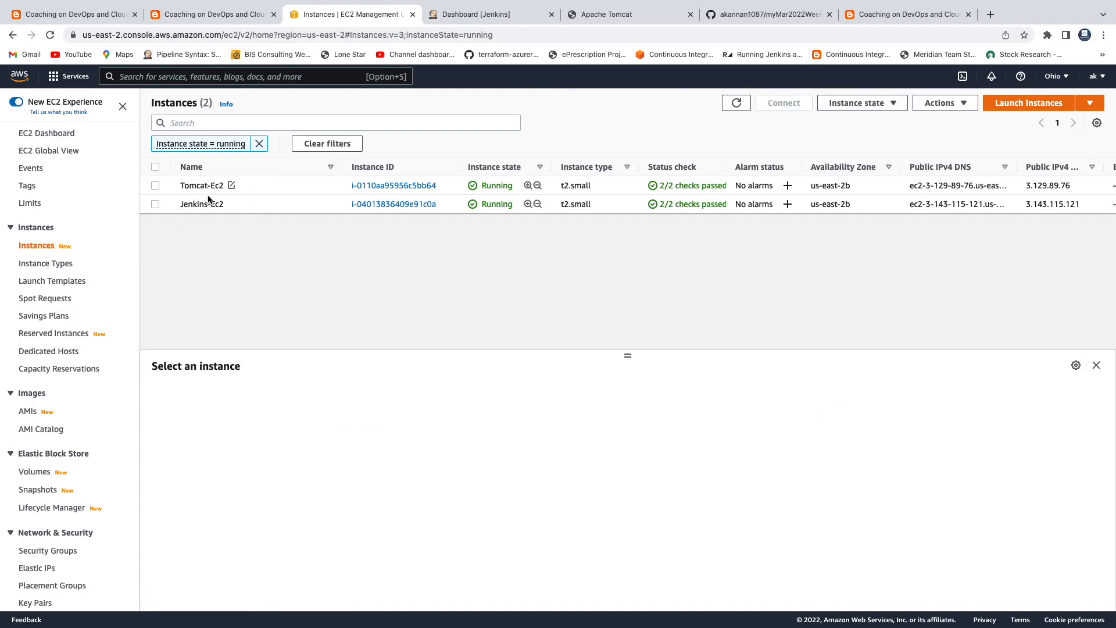
pyautogui.click(250, 14)
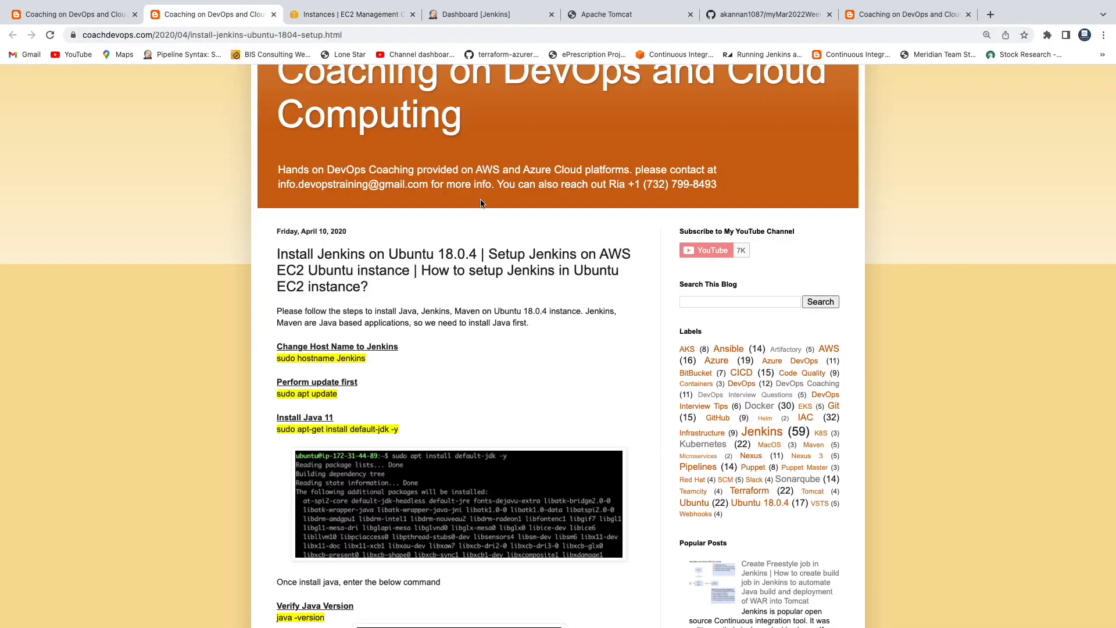
pyautogui.click(115, 15)
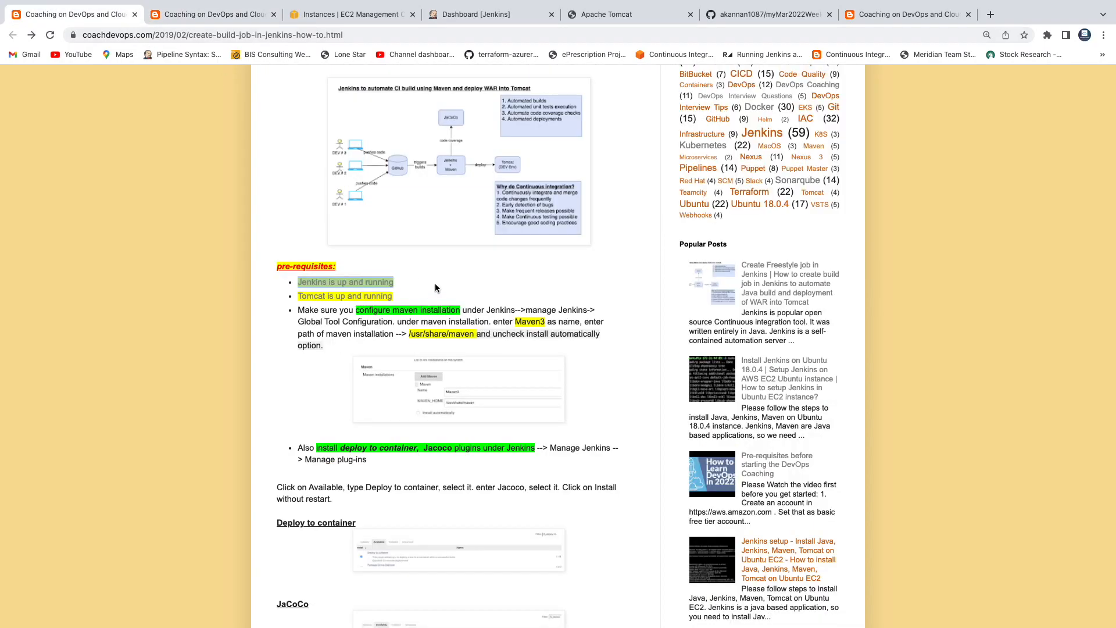
# Step: Open the 'Tomcat is up and running' setup post in a new tab and read through it
pyautogui.rightClick(359, 300)
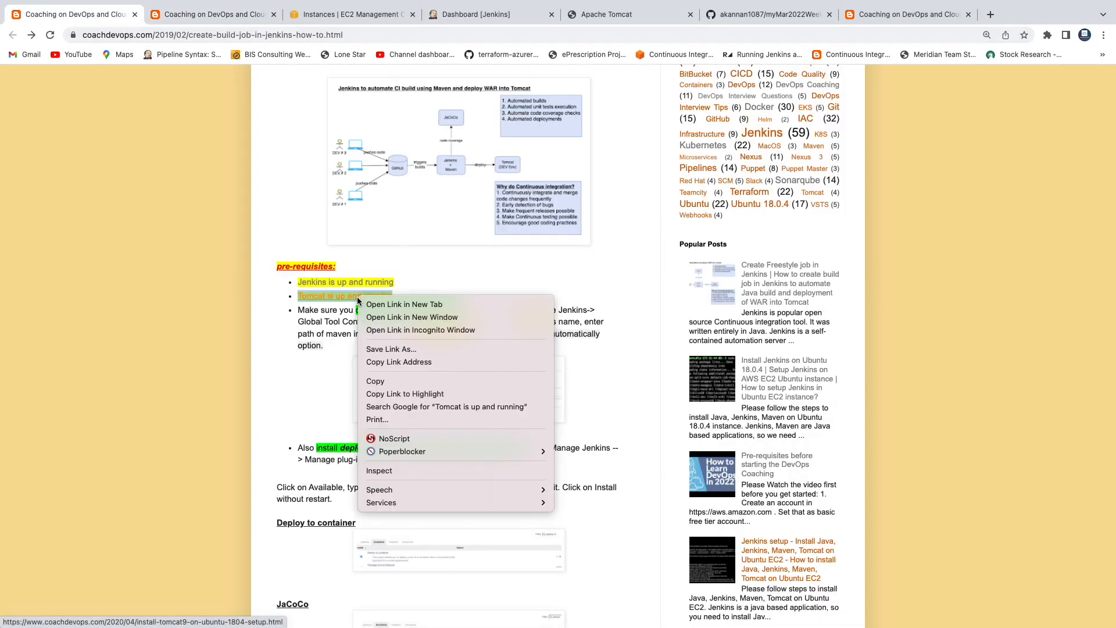
pyautogui.click(386, 304)
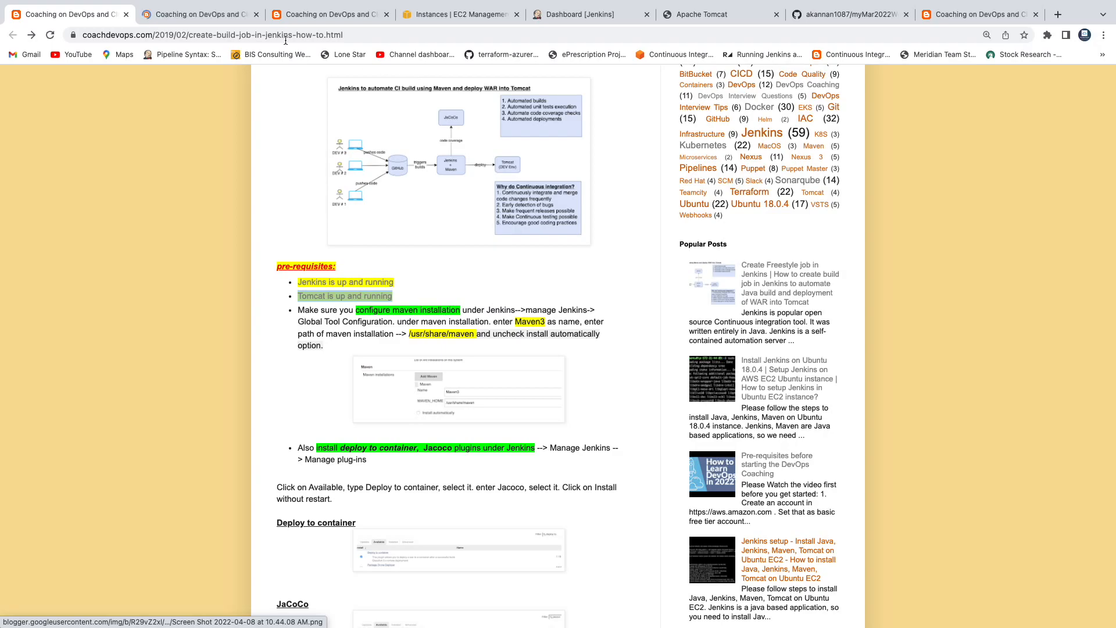
pyautogui.click(200, 14)
pyautogui.scroll(-3, 504, 319)
pyautogui.scroll(-5, 504, 319)
pyautogui.scroll(-3, 504, 319)
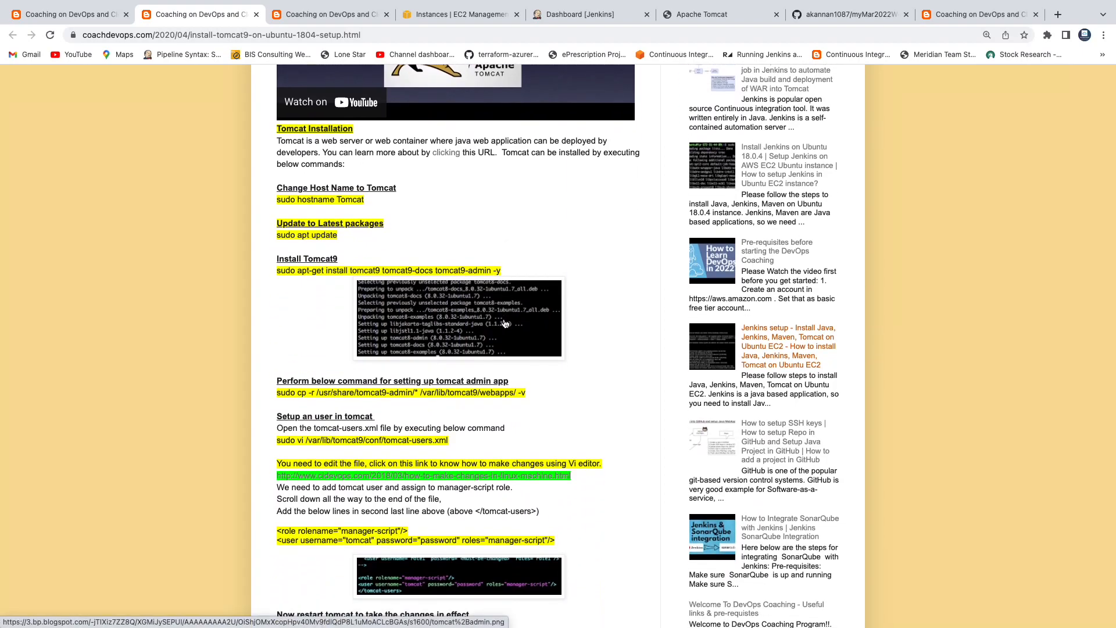
pyautogui.scroll(2, 602, 319)
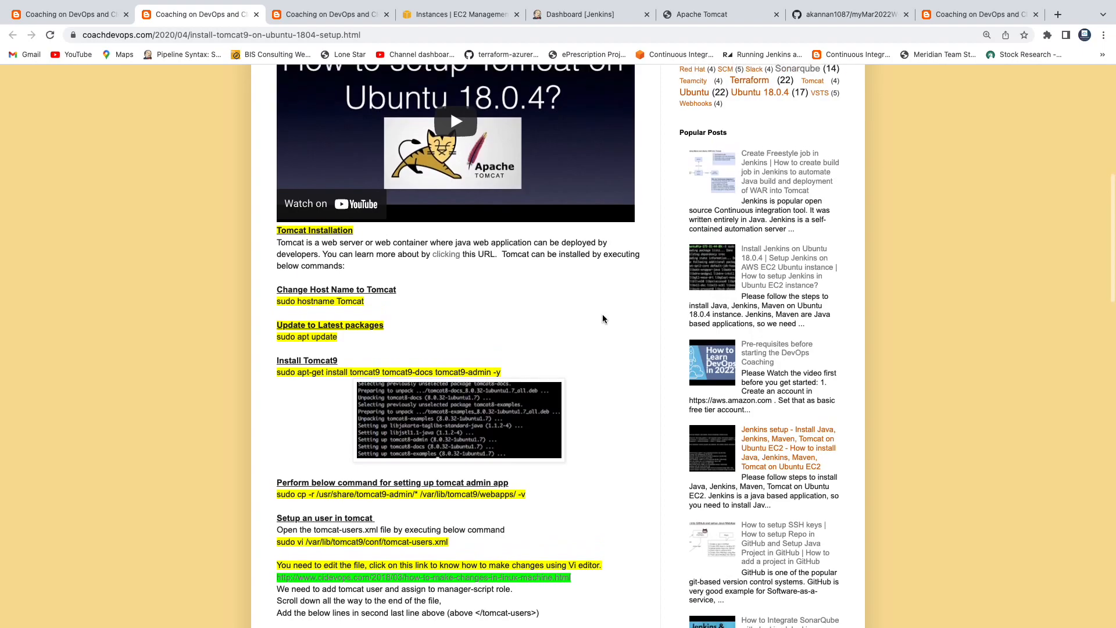
pyautogui.scroll(-5, 602, 319)
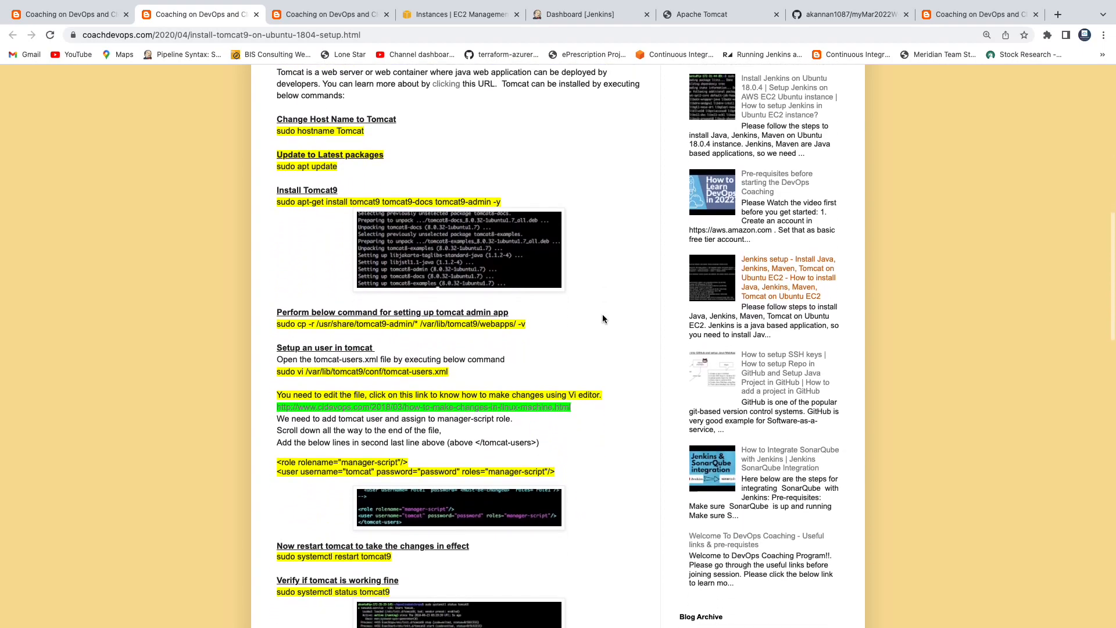
pyautogui.scroll(-4, 602, 319)
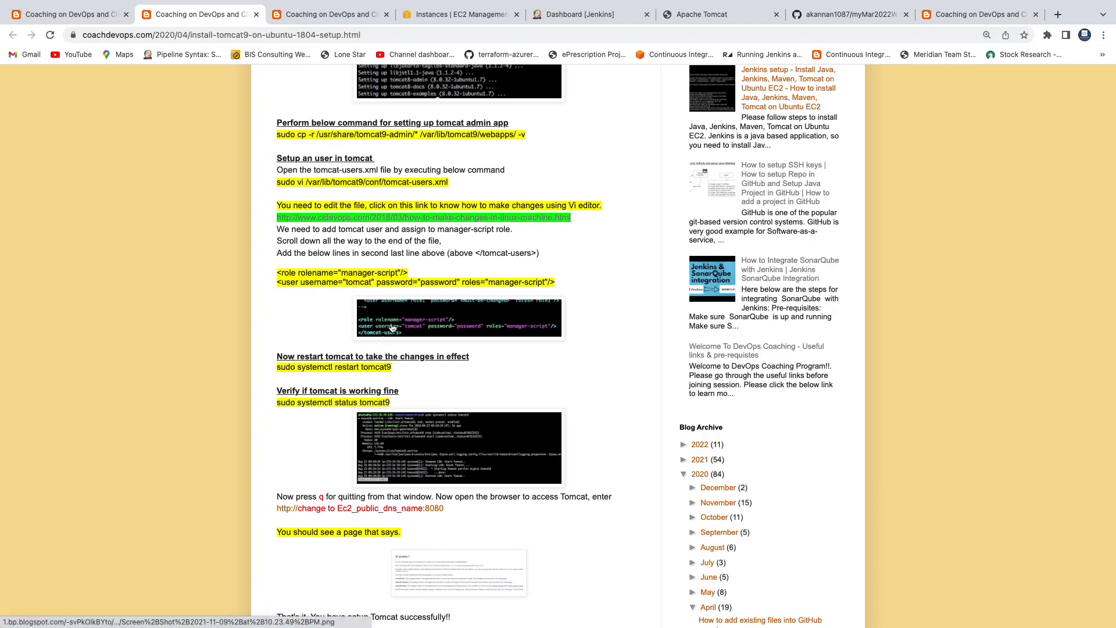
pyautogui.scroll(1, 393, 328)
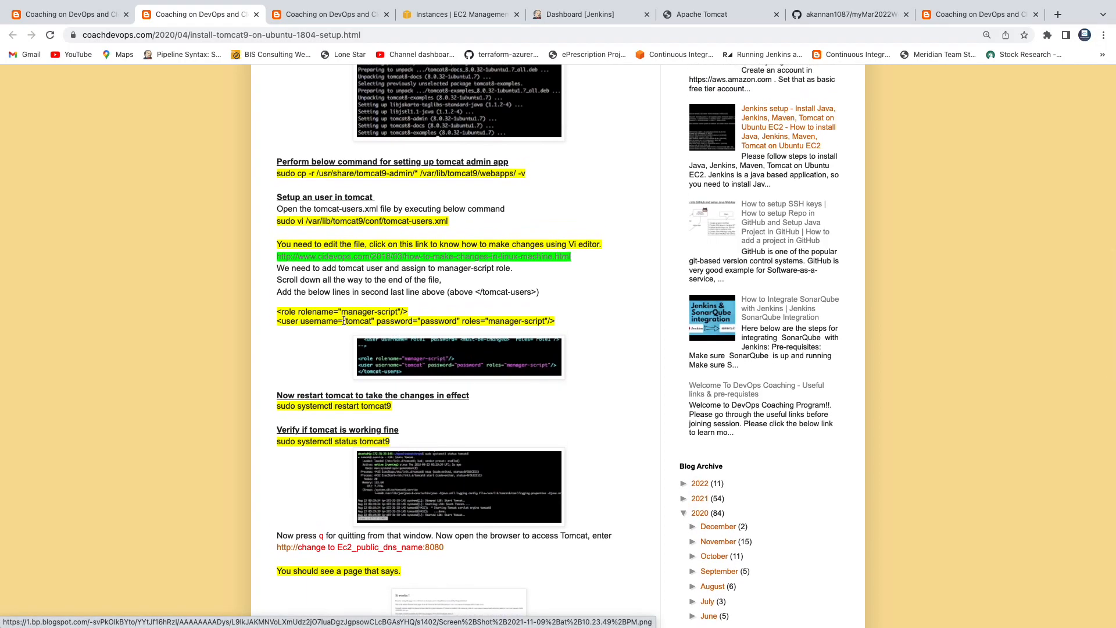
# Step: Review the tomcat-users.xml command and role screenshot, then return to the build-job post
pyautogui.tripleClick(404, 222)
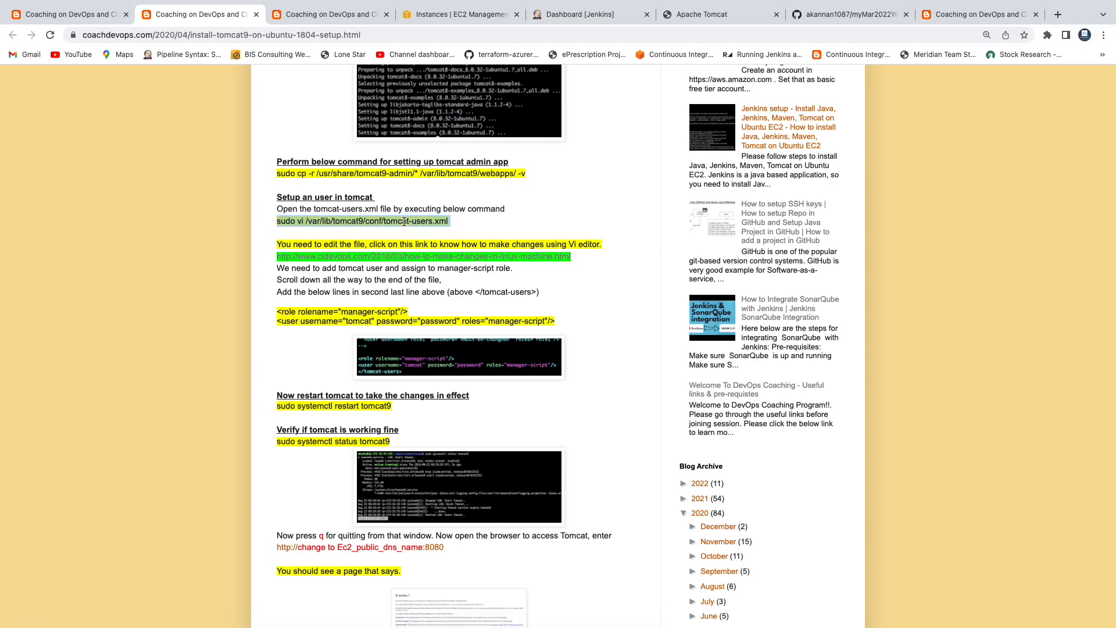
pyautogui.click(438, 342)
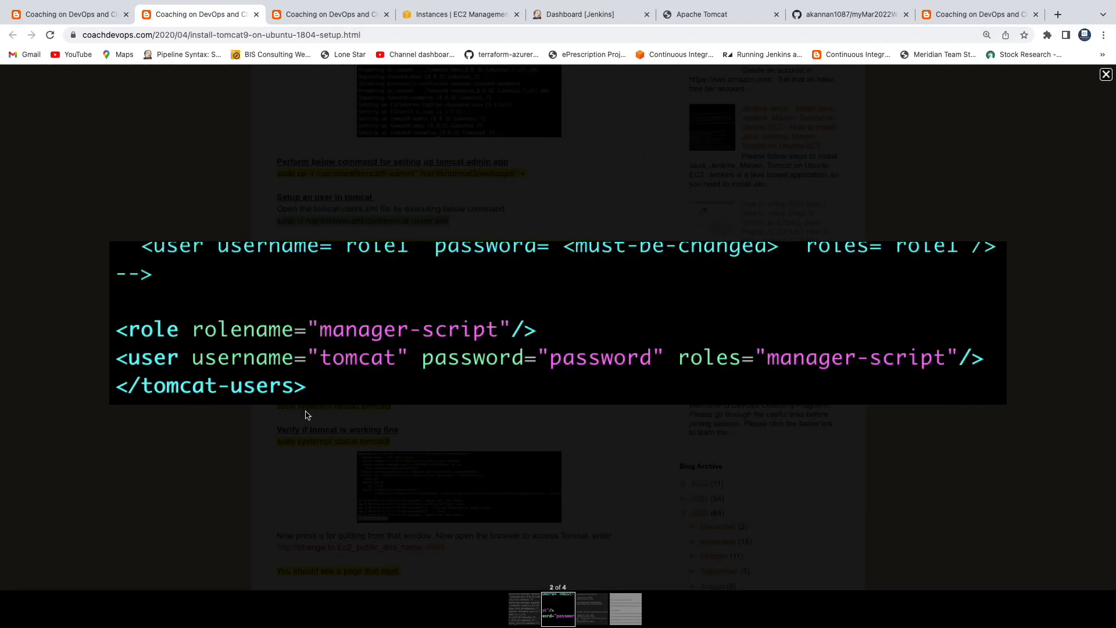
pyautogui.click(1106, 74)
pyautogui.scroll(-3, 517, 248)
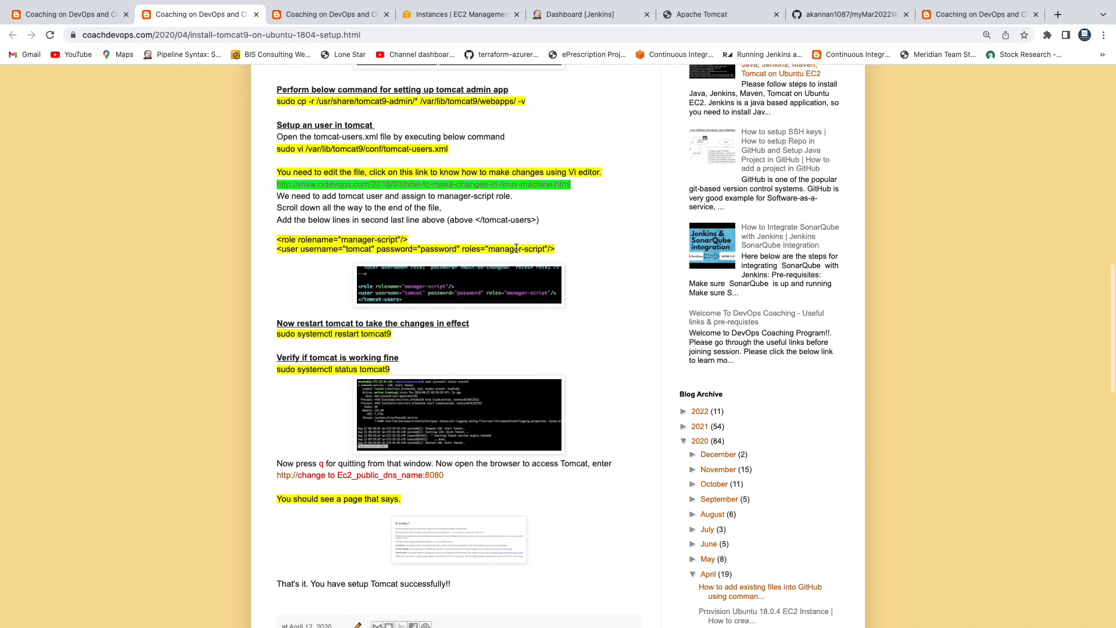
pyautogui.scroll(5, 516, 248)
pyautogui.click(58, 14)
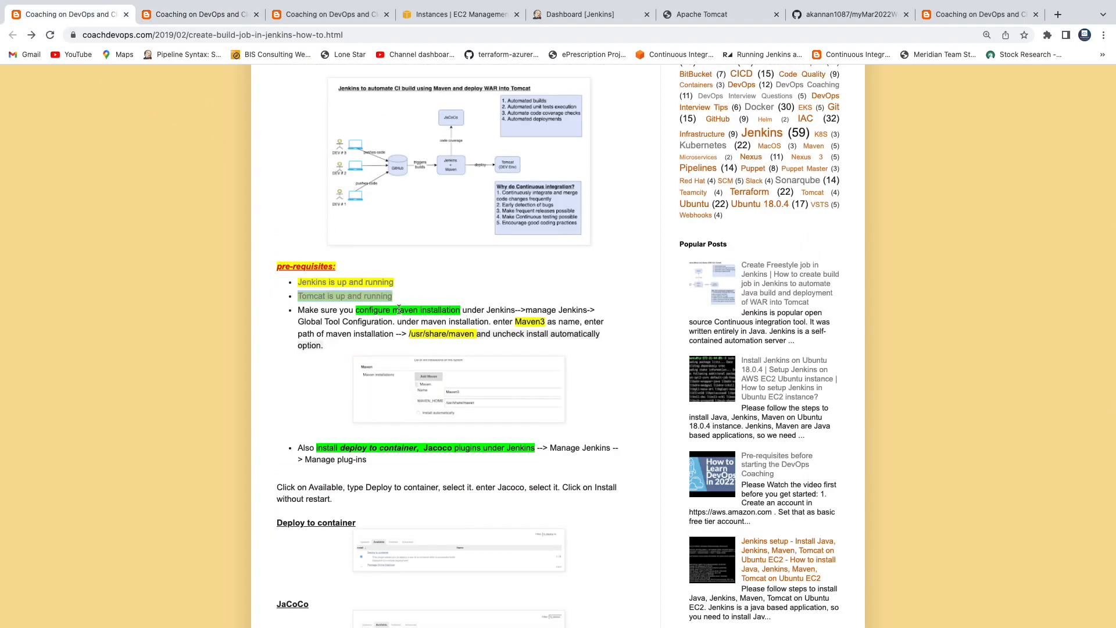
pyautogui.click(375, 316)
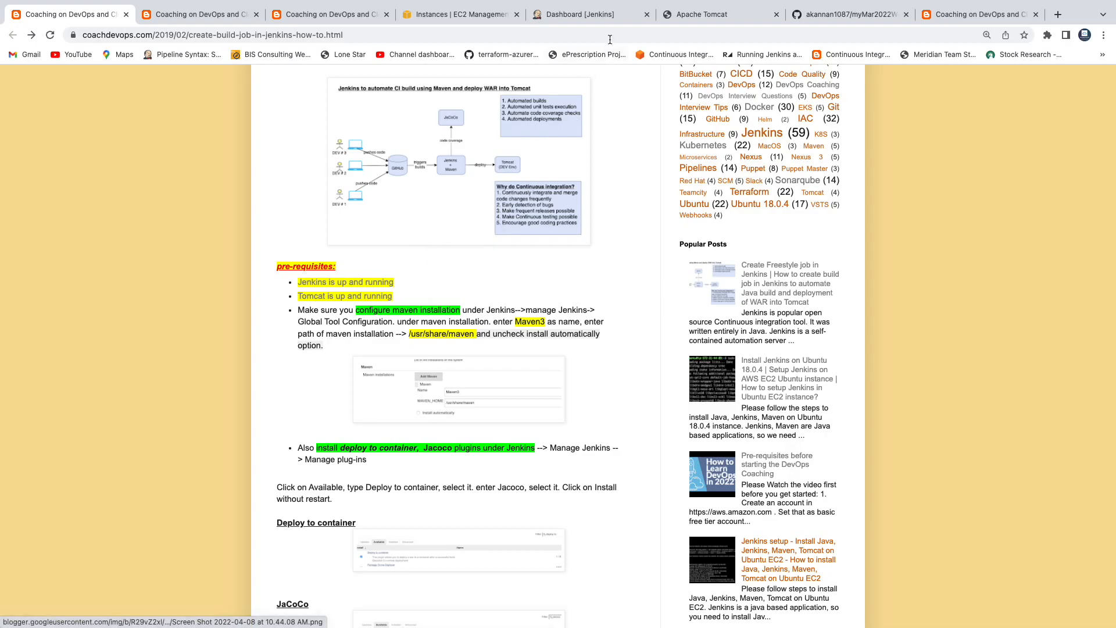
# Step: Open Manage Jenkins > Global Tool Configuration and scroll down to the Maven section
pyautogui.click(594, 18)
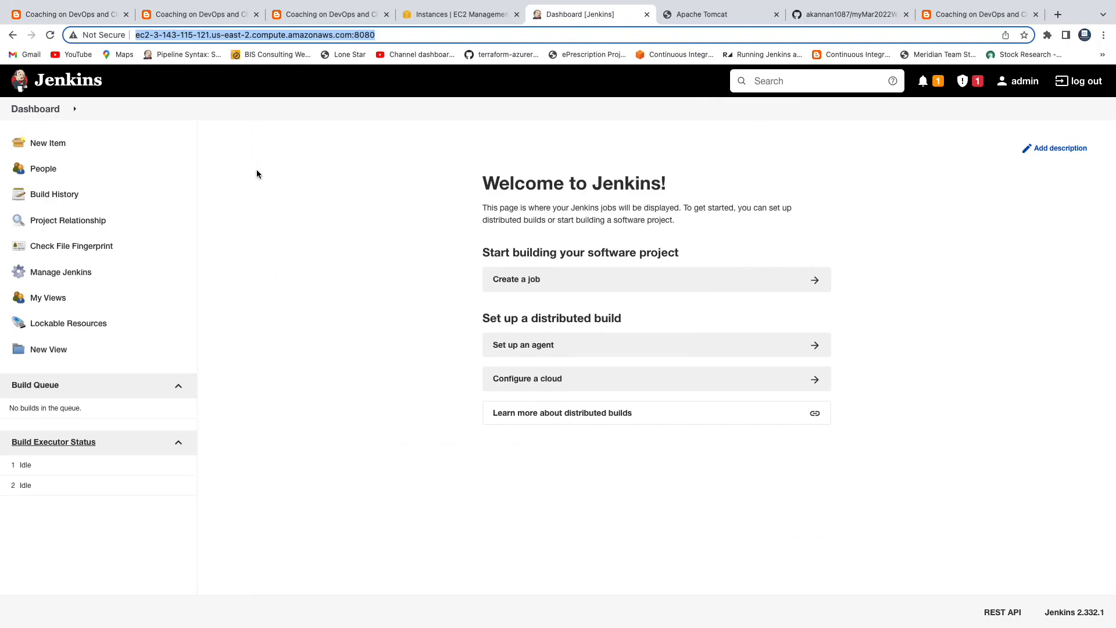
pyautogui.click(65, 280)
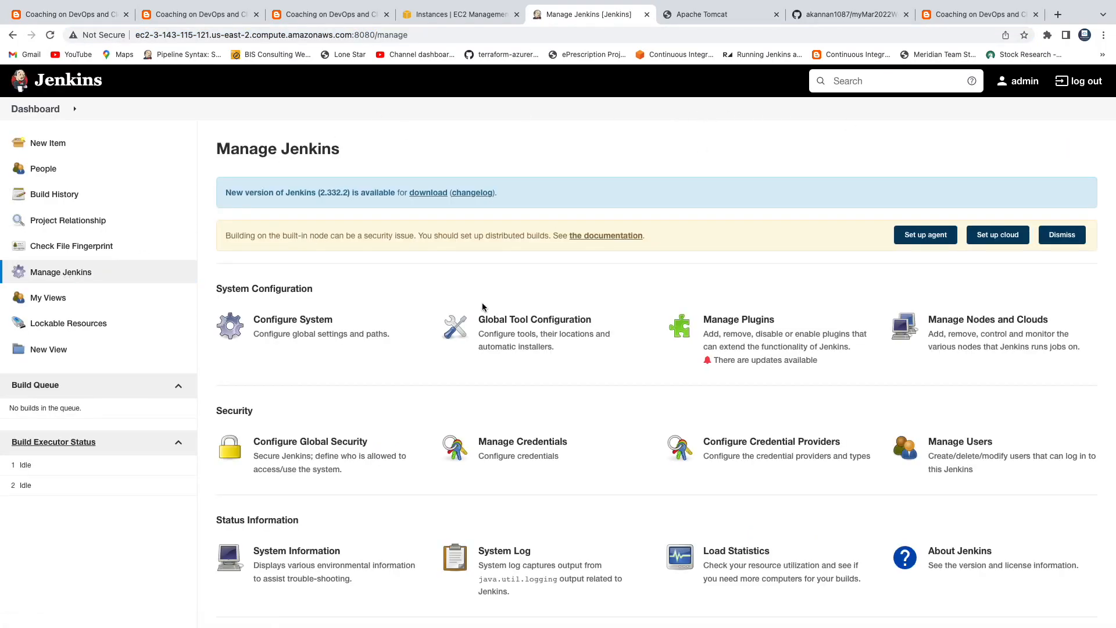
pyautogui.click(553, 326)
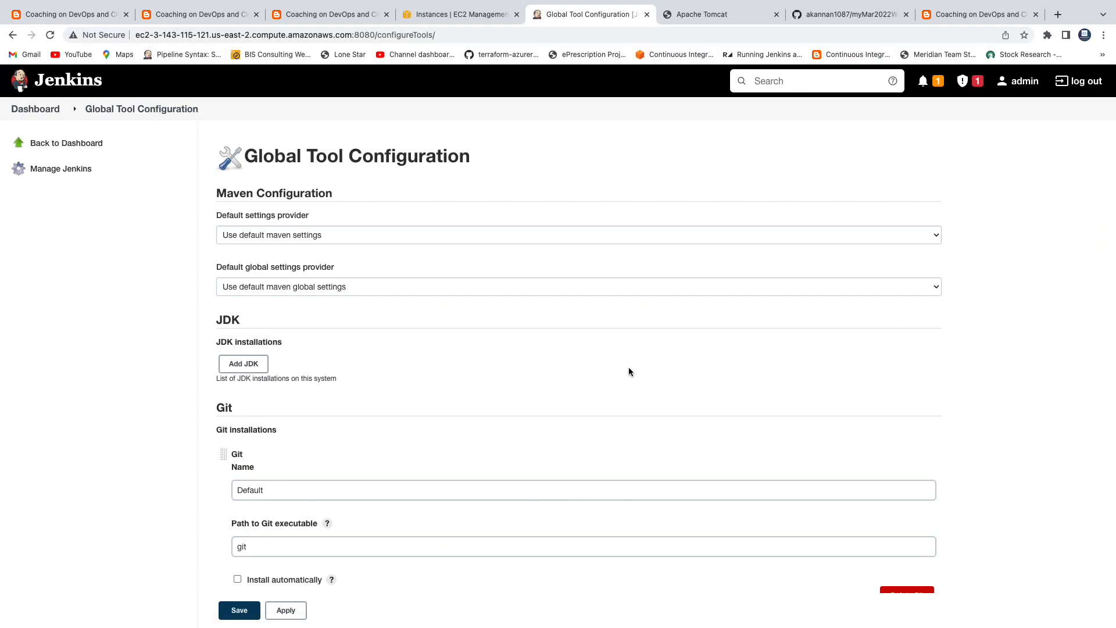
pyautogui.scroll(-2, 629, 370)
pyautogui.scroll(-3, 629, 371)
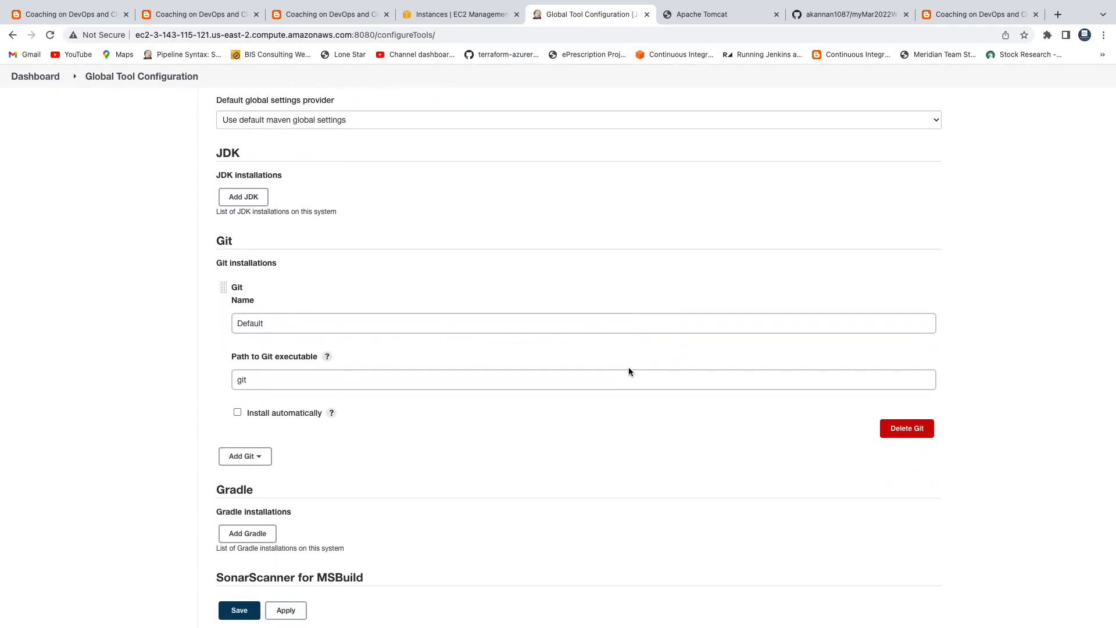
pyautogui.scroll(-5, 629, 371)
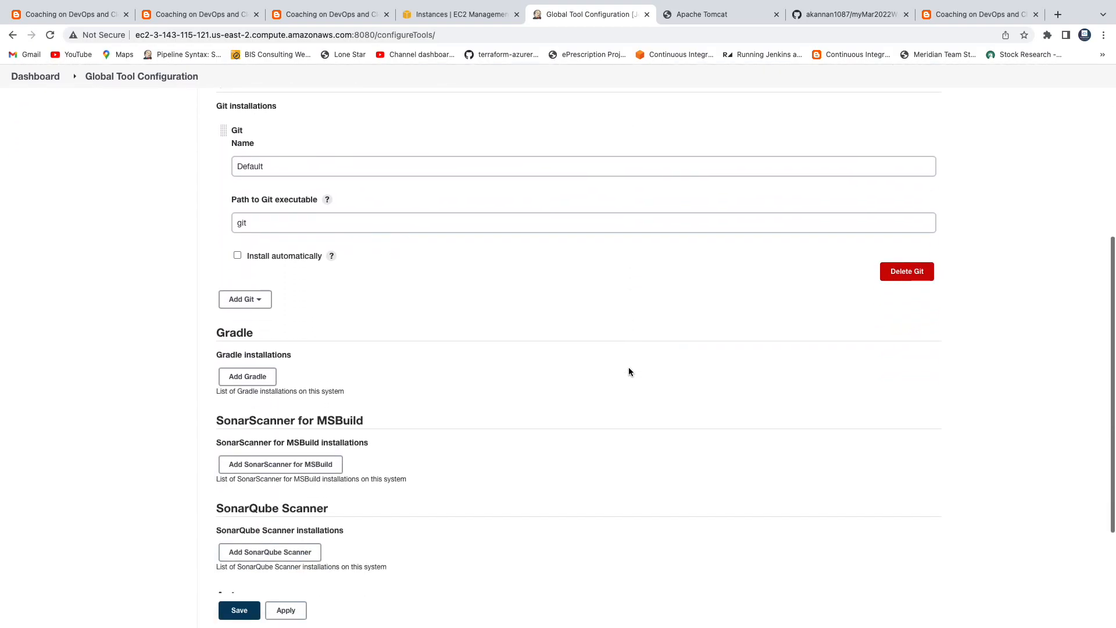
pyautogui.scroll(-2, 629, 371)
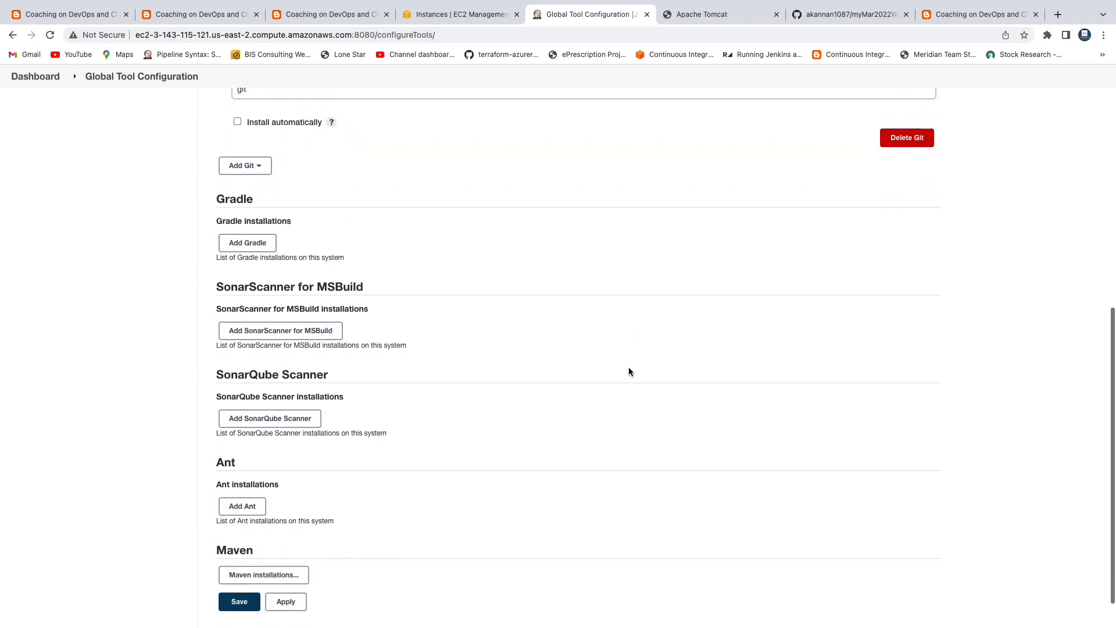
# Step: Replace the existing Maven entry with a new Maven3 installation, automatic install turned off
pyautogui.click(259, 575)
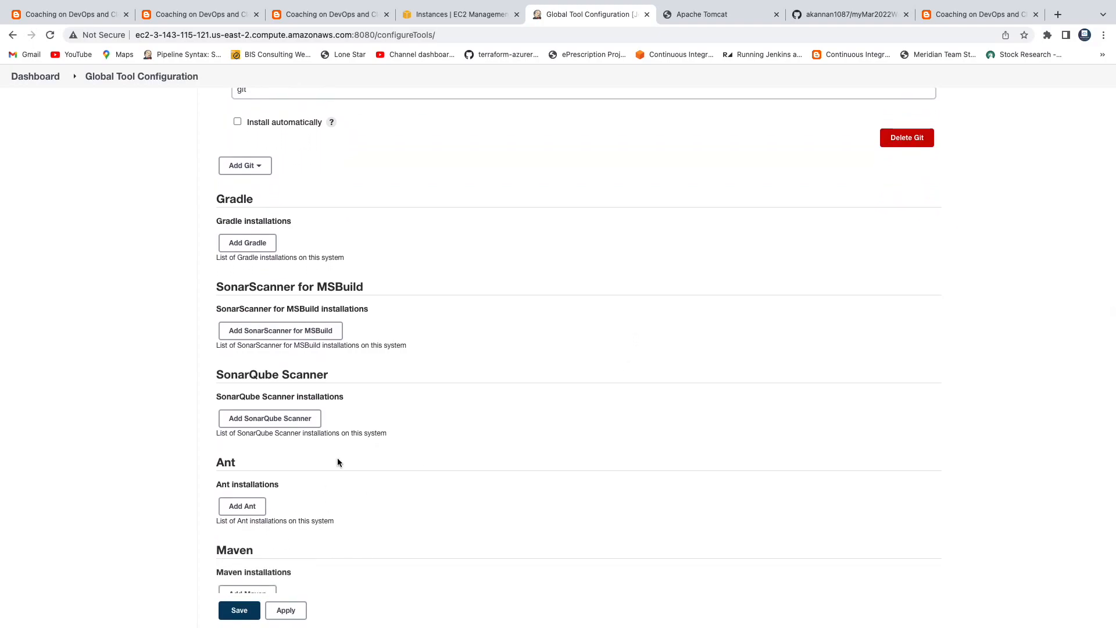
pyautogui.scroll(-5, 444, 447)
pyautogui.scroll(-1, 444, 448)
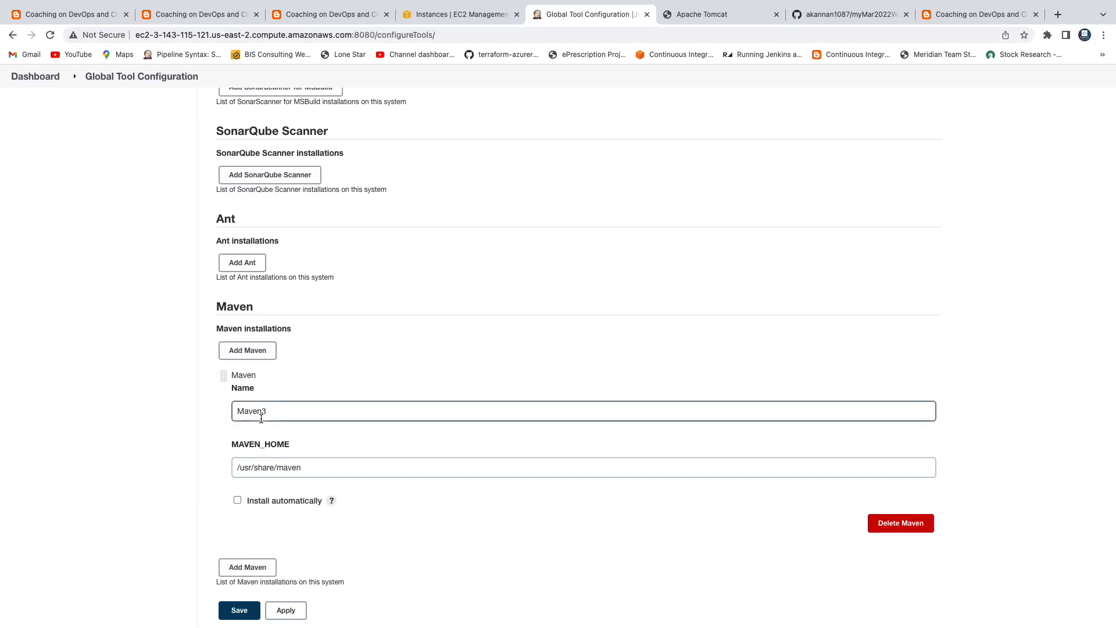
pyautogui.click(900, 523)
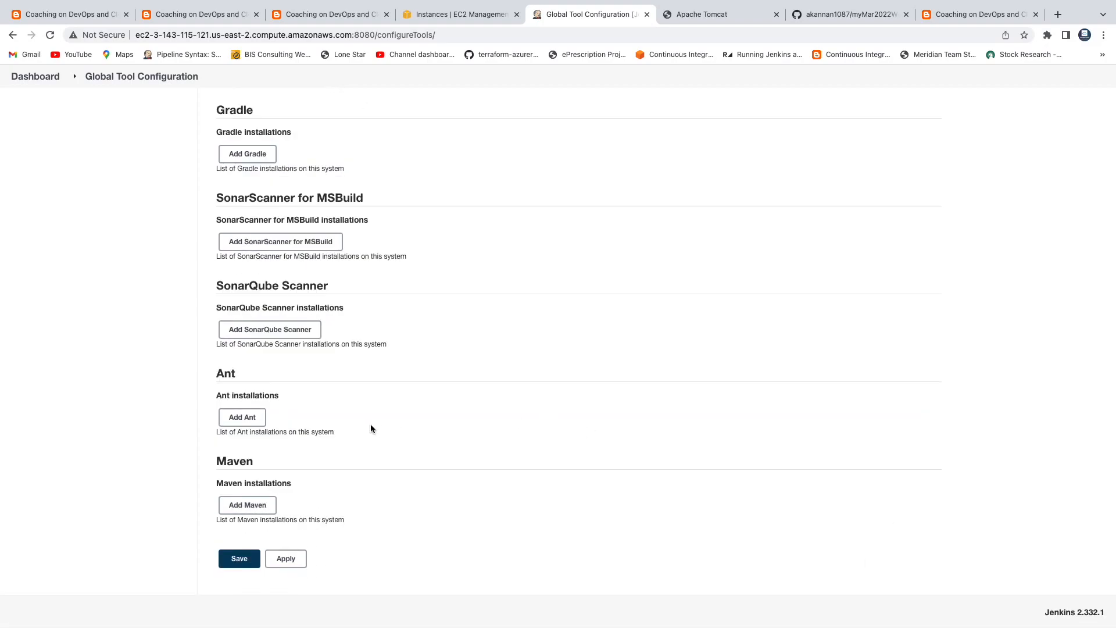
pyautogui.click(247, 505)
pyautogui.click(310, 475)
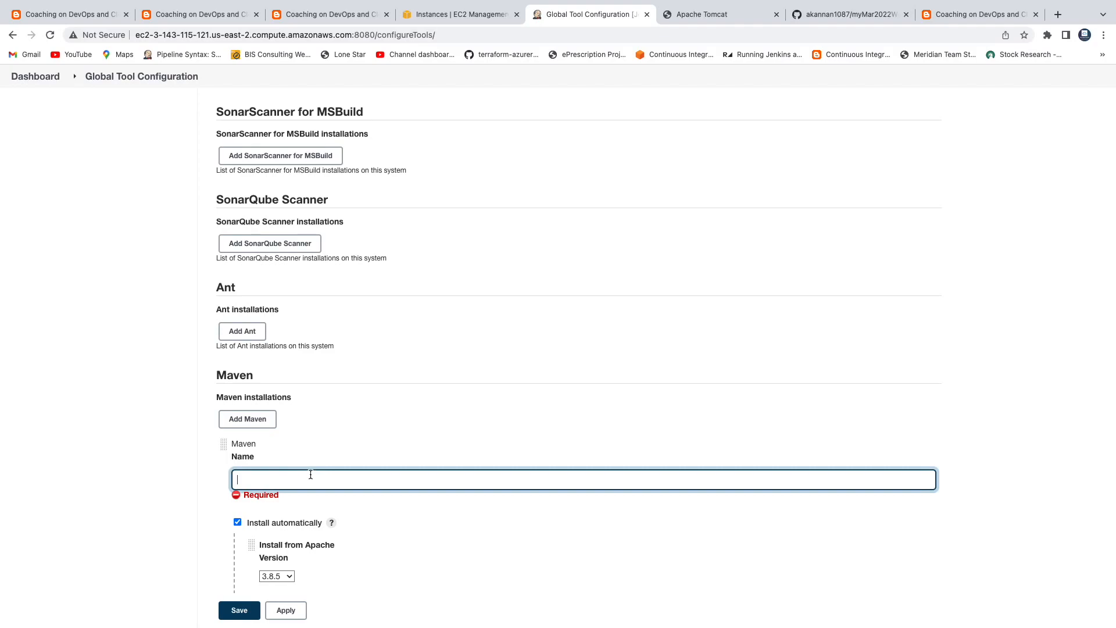
pyautogui.write('Maven3')
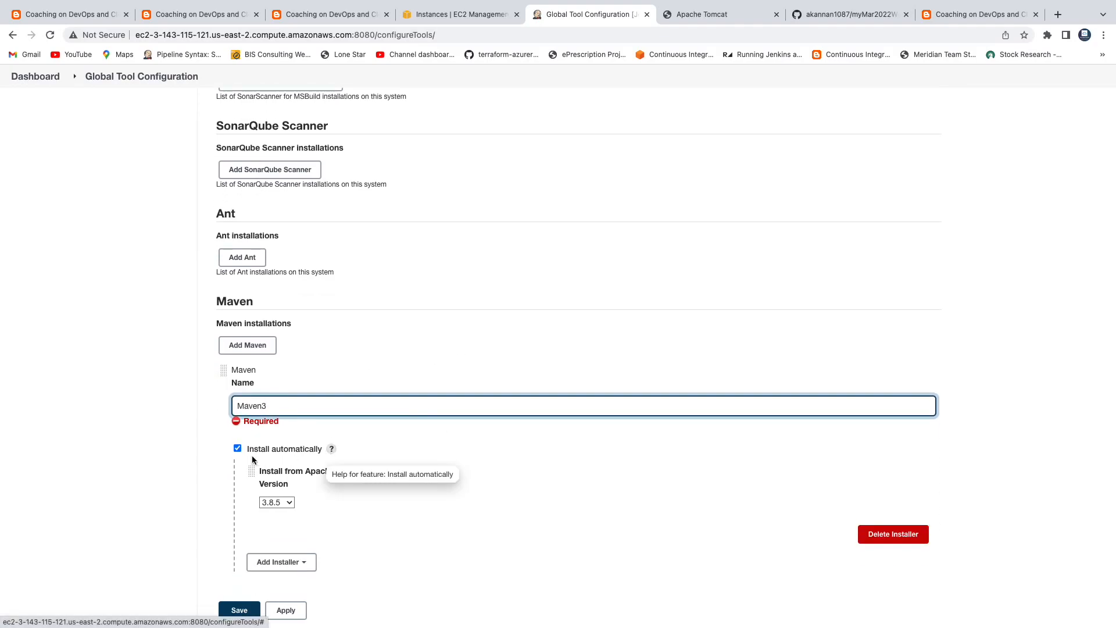
pyautogui.click(237, 448)
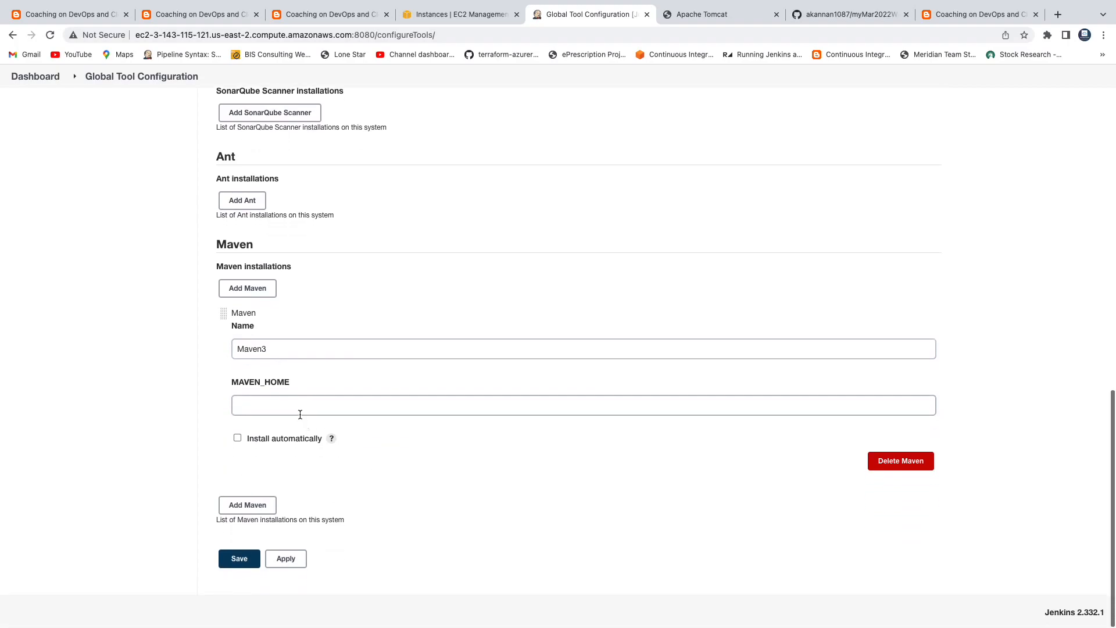
pyautogui.click(294, 407)
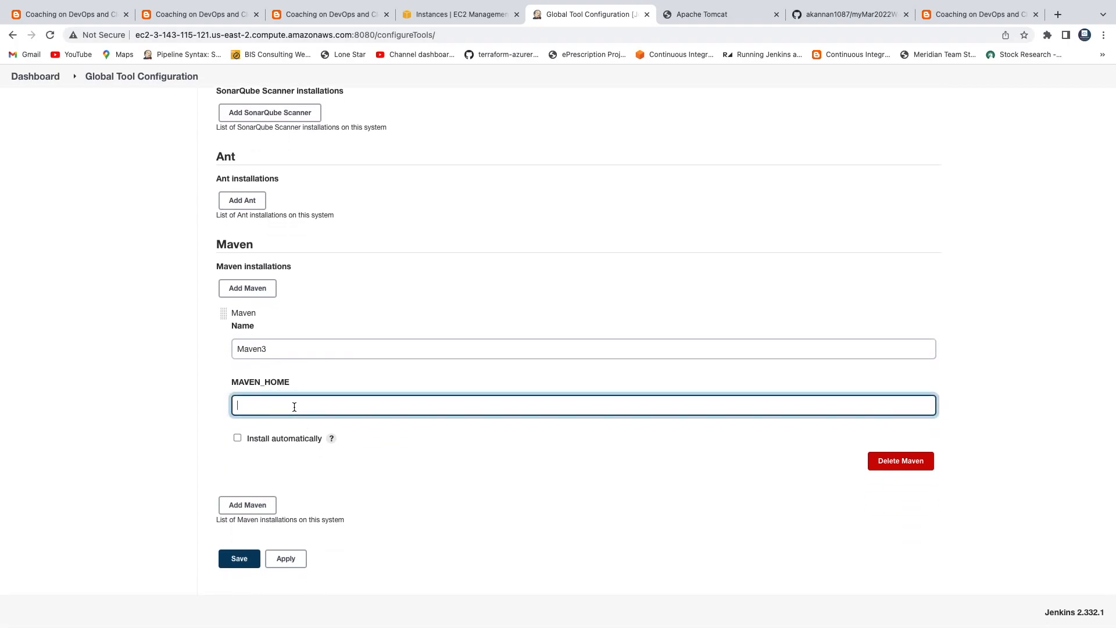
pyautogui.click(442, 14)
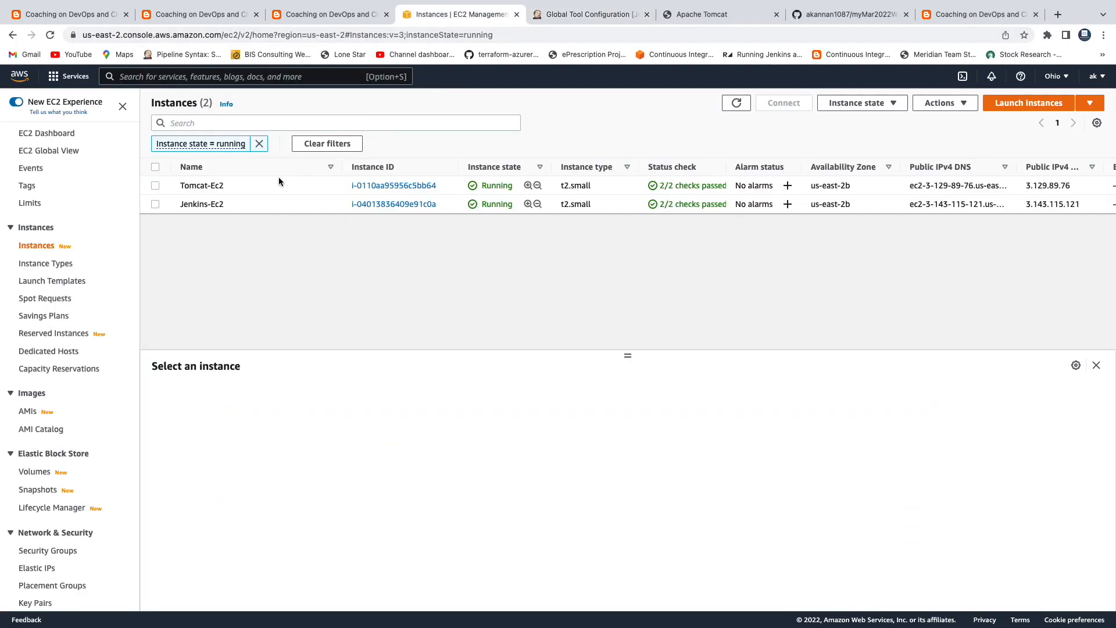
# Step: Copy the example SSH client command for the Jenkins-Ec2 instance
pyautogui.click(154, 204)
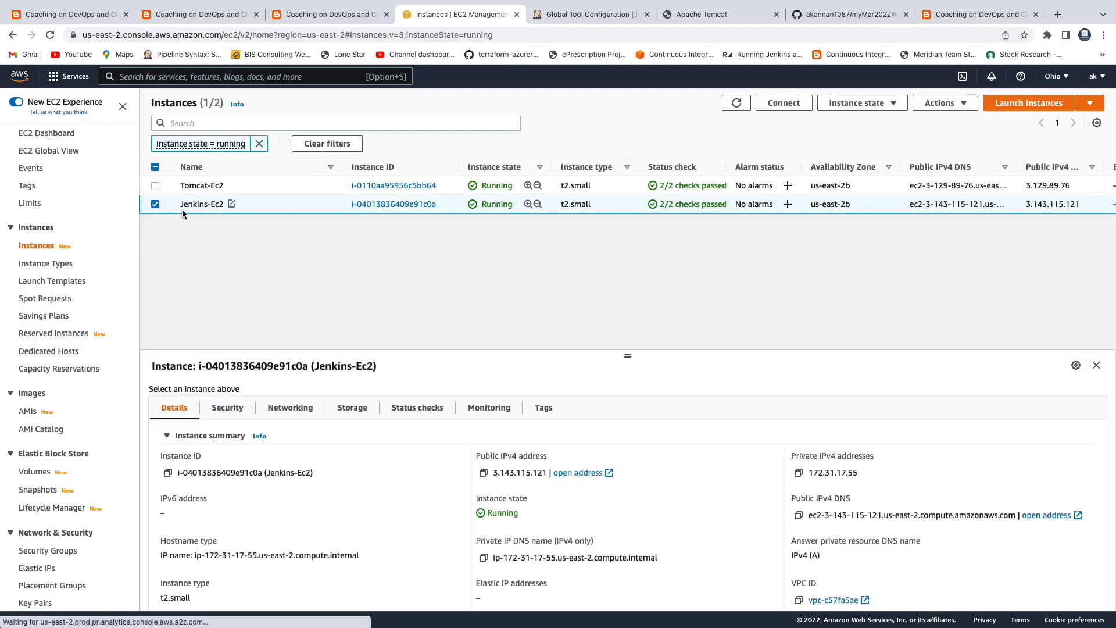
pyautogui.click(784, 103)
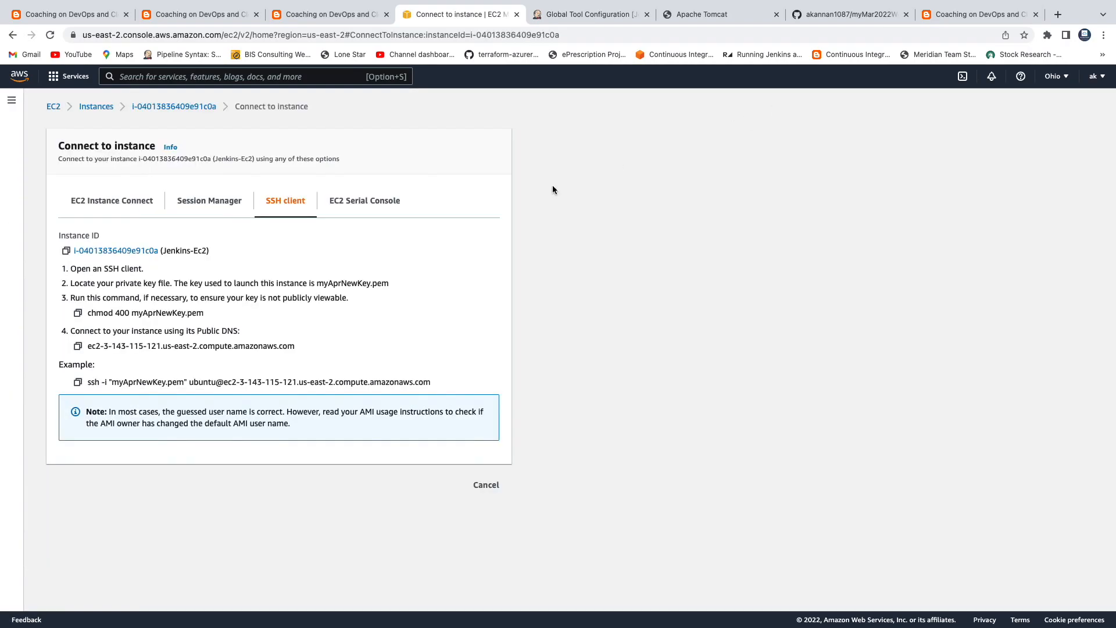
pyautogui.click(77, 382)
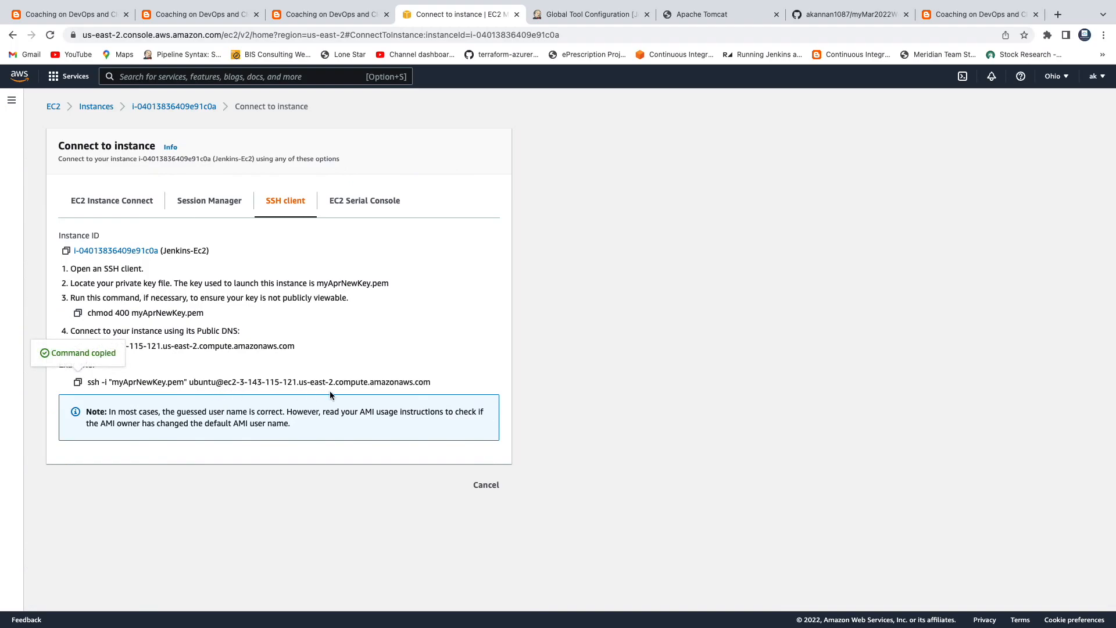
pyautogui.doubleClick(121, 383)
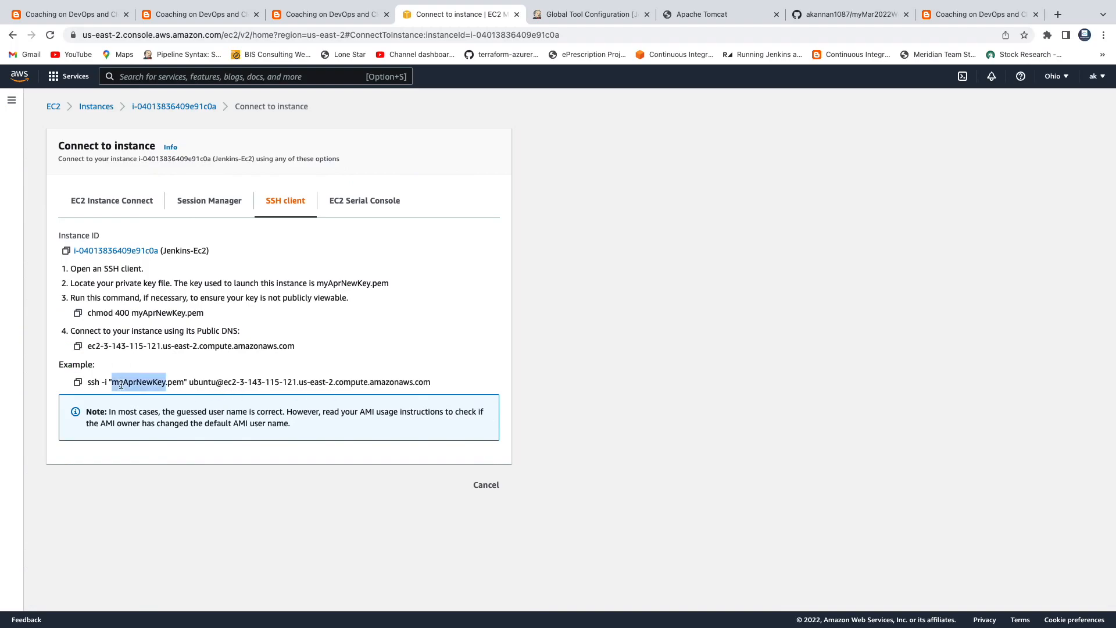
pyautogui.click(77, 382)
# Step: Launch iTerm through Spotlight and check the current local directory with pwd
pyautogui.press('super+space')
pyautogui.write('iterm')
pyautogui.press('Return')
pyautogui.write('pwd')
pyautogui.press('Return')
# Step: SSH into the Jenkins server with the copied command, accepting its host key
pyautogui.press('super+v')
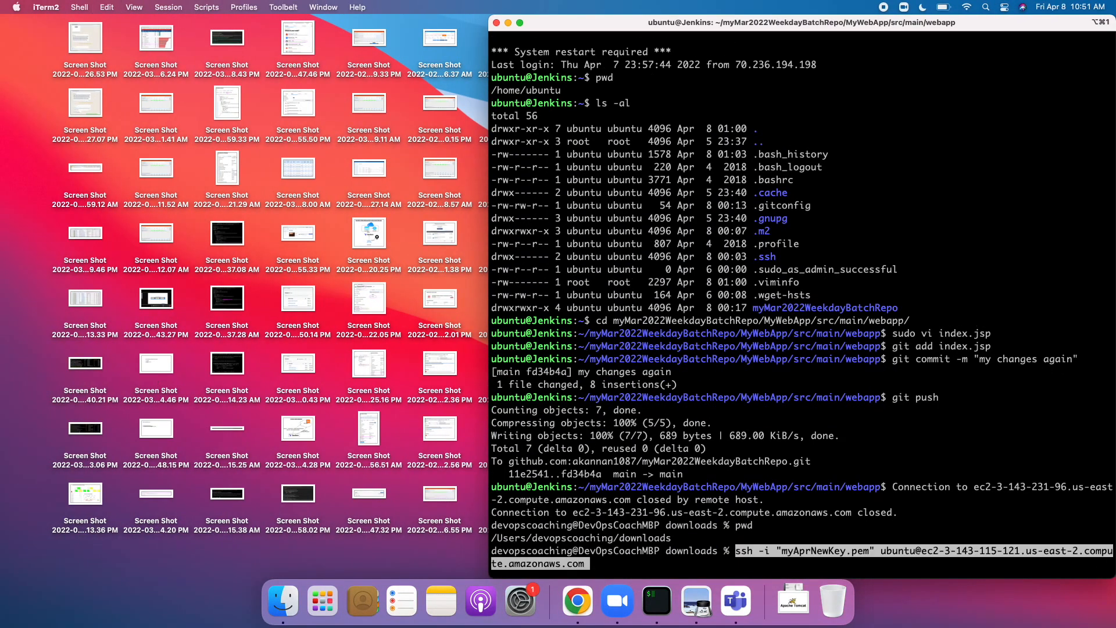
pyautogui.press('Return')
pyautogui.write('yes')
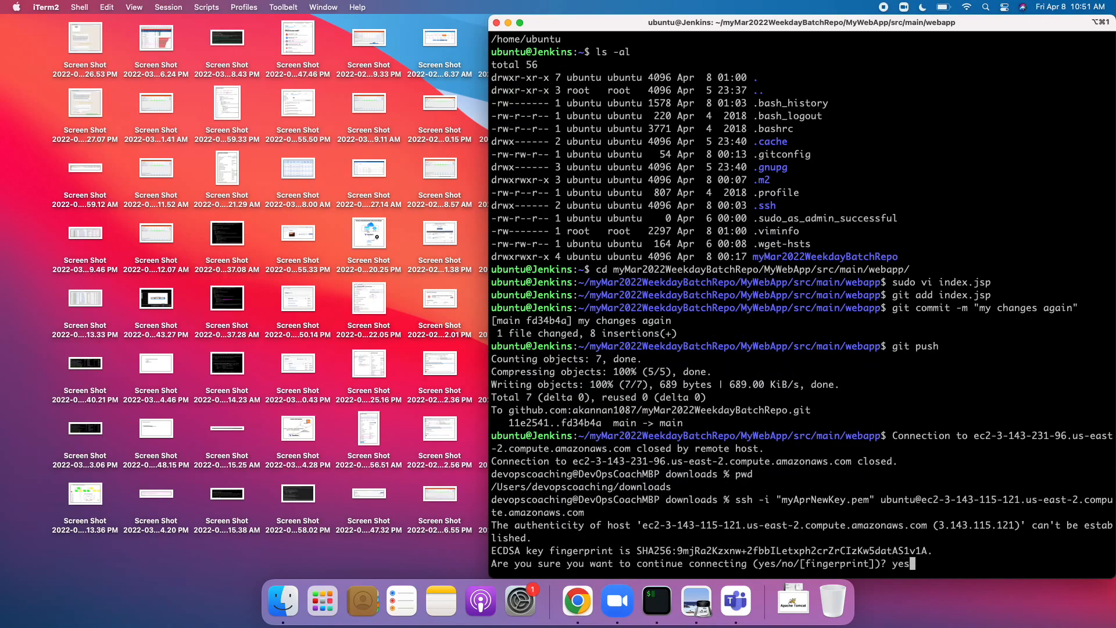
pyautogui.press('Return')
# Step: Run mvn -v on the Jenkins server and select the Maven home path /usr/share/maven
pyautogui.click(577, 600)
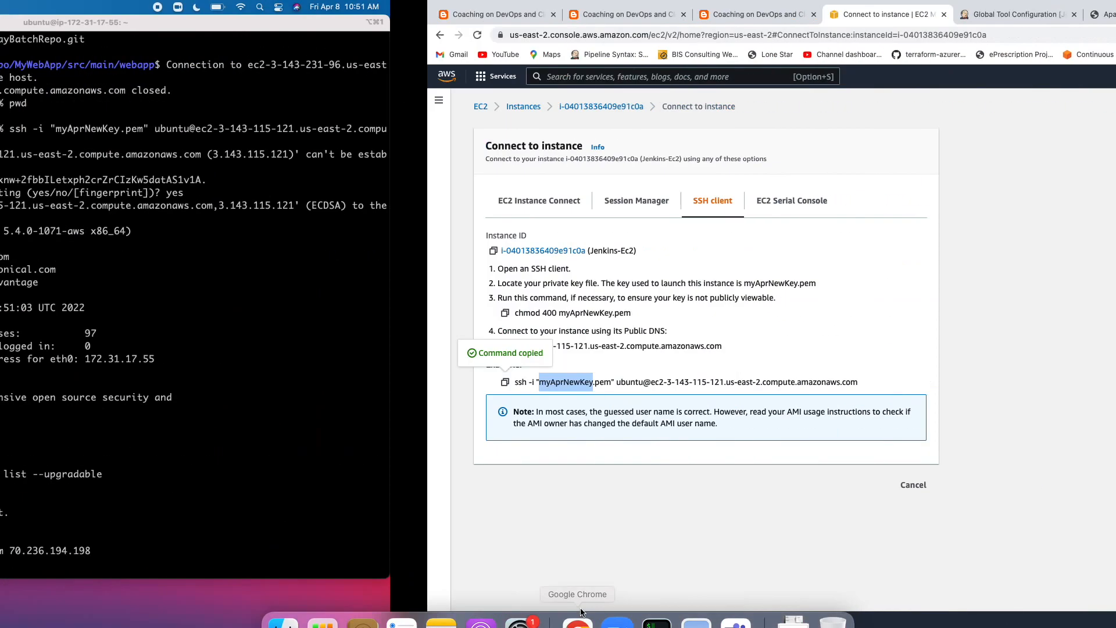
pyautogui.click(39, 23)
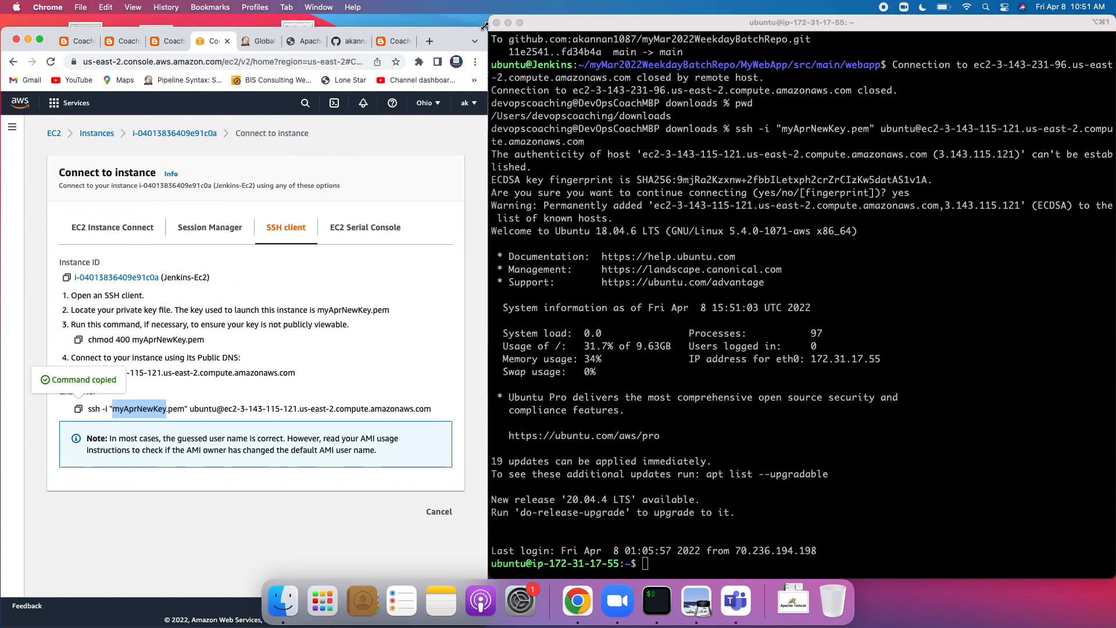
pyautogui.click(837, 265)
pyautogui.write('mvn')
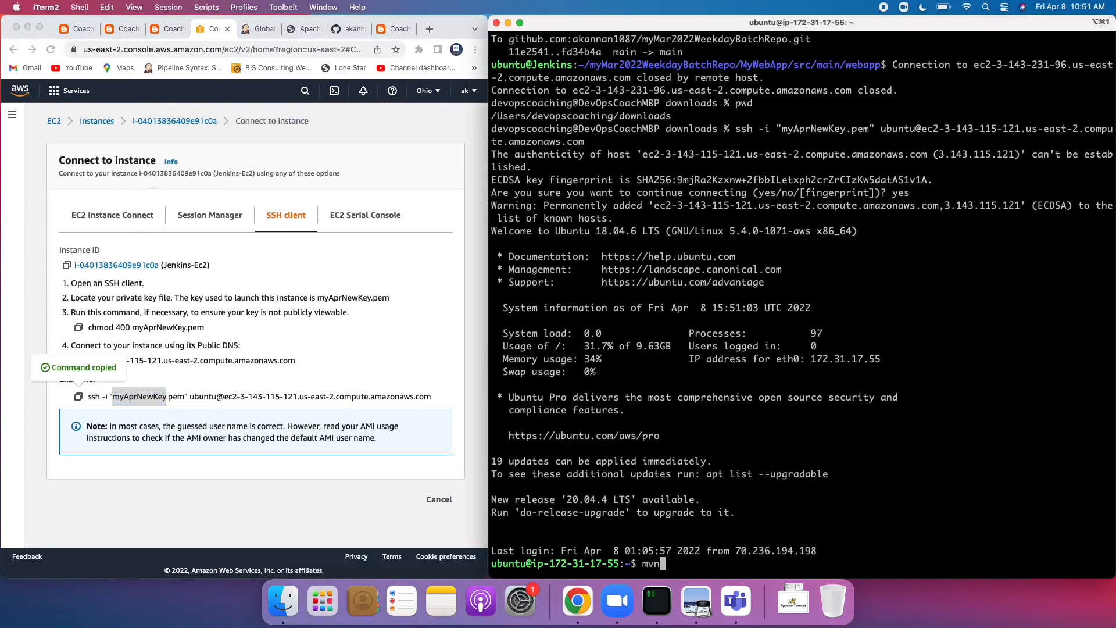
pyautogui.write(' -v')
pyautogui.press('Return')
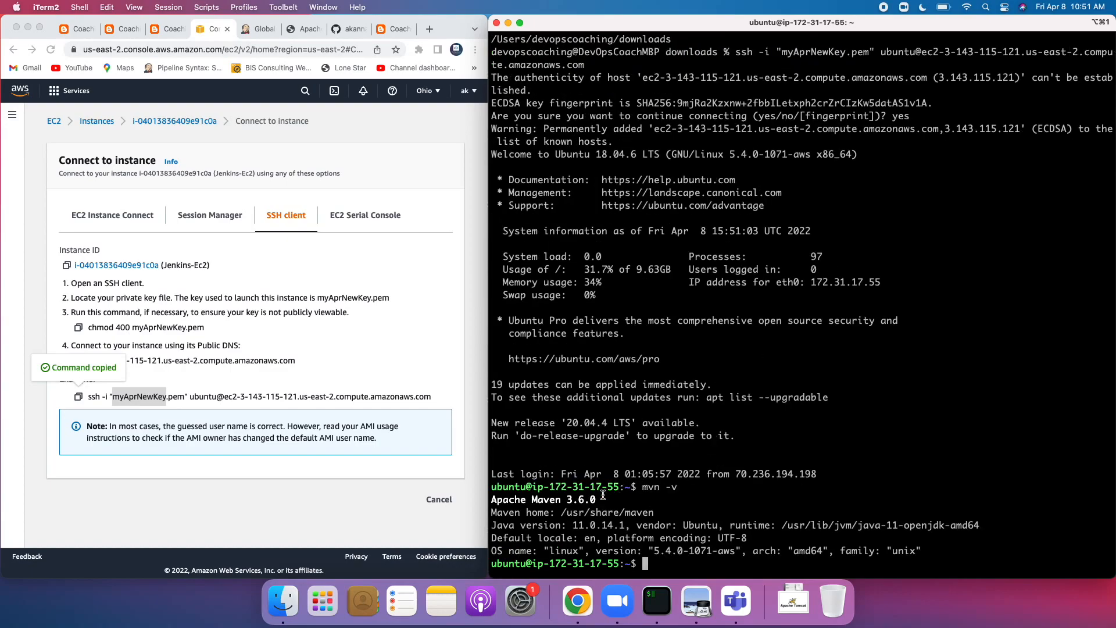
pyautogui.moveTo(562, 513); pyautogui.dragTo(653, 508)
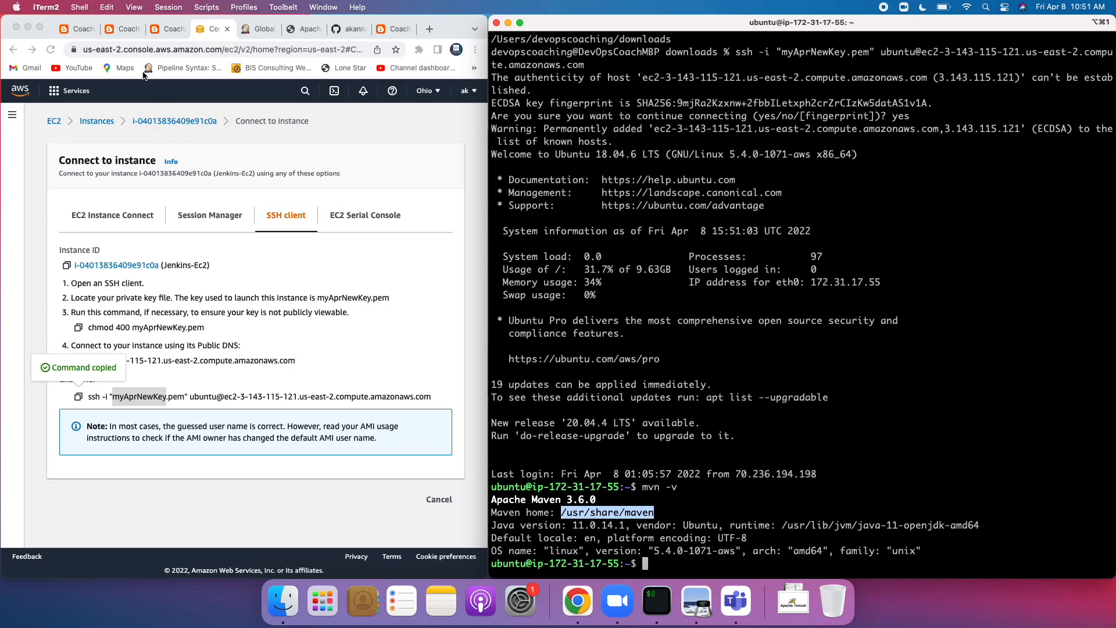
pyautogui.click(39, 28)
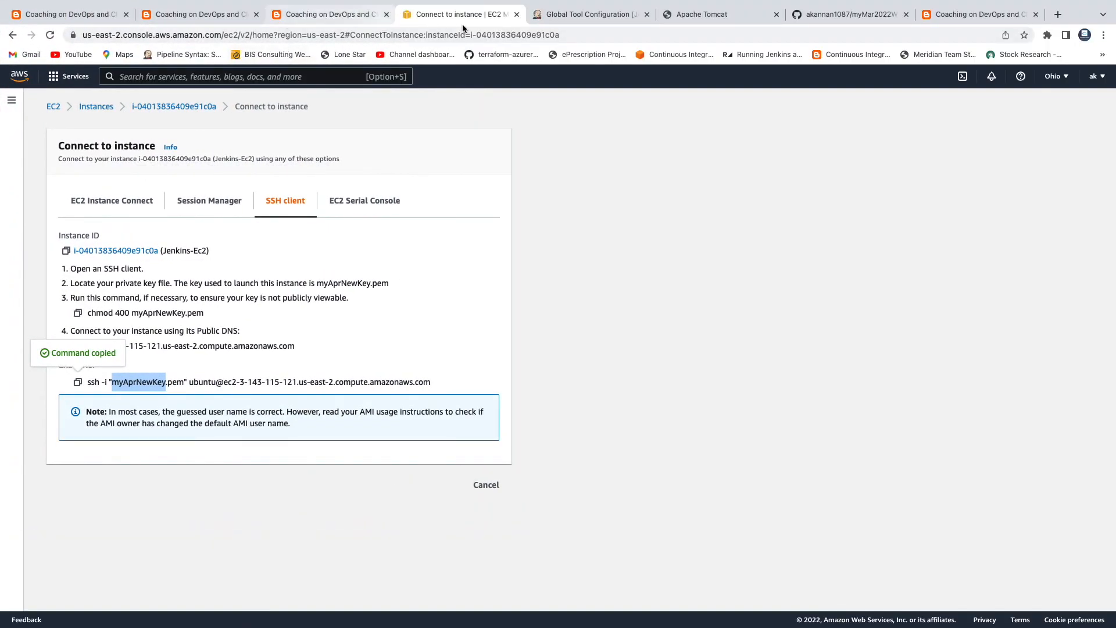
# Step: Paste /usr/share/maven into Maven3's MAVEN_HOME field and save the global tool configuration
pyautogui.click(554, 17)
pyautogui.press('super+v')
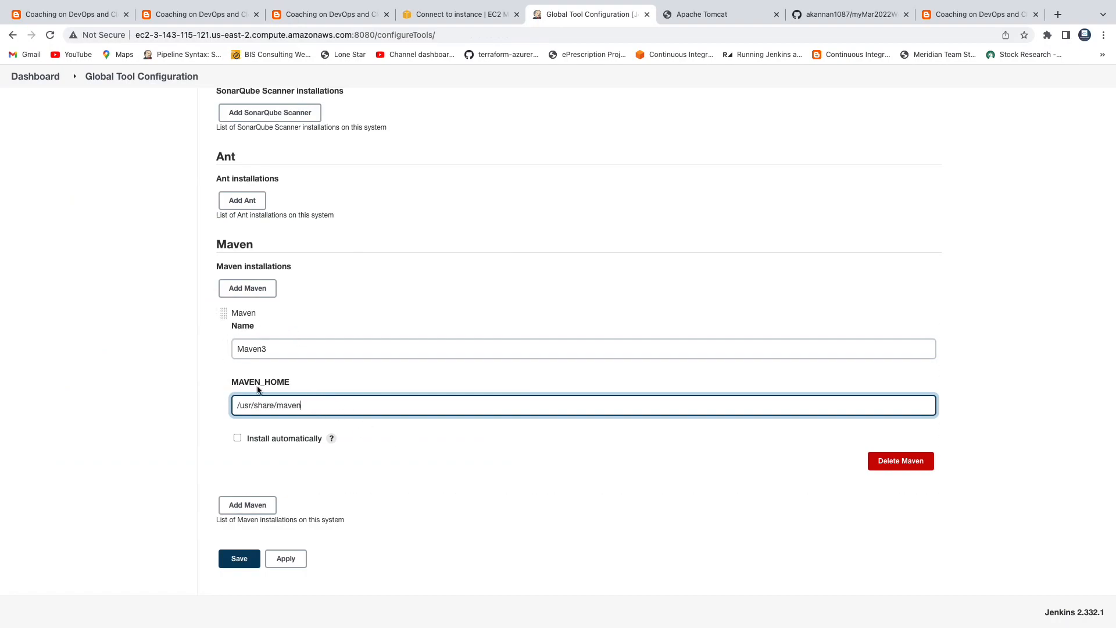
pyautogui.moveTo(284, 347); pyautogui.dragTo(232, 347)
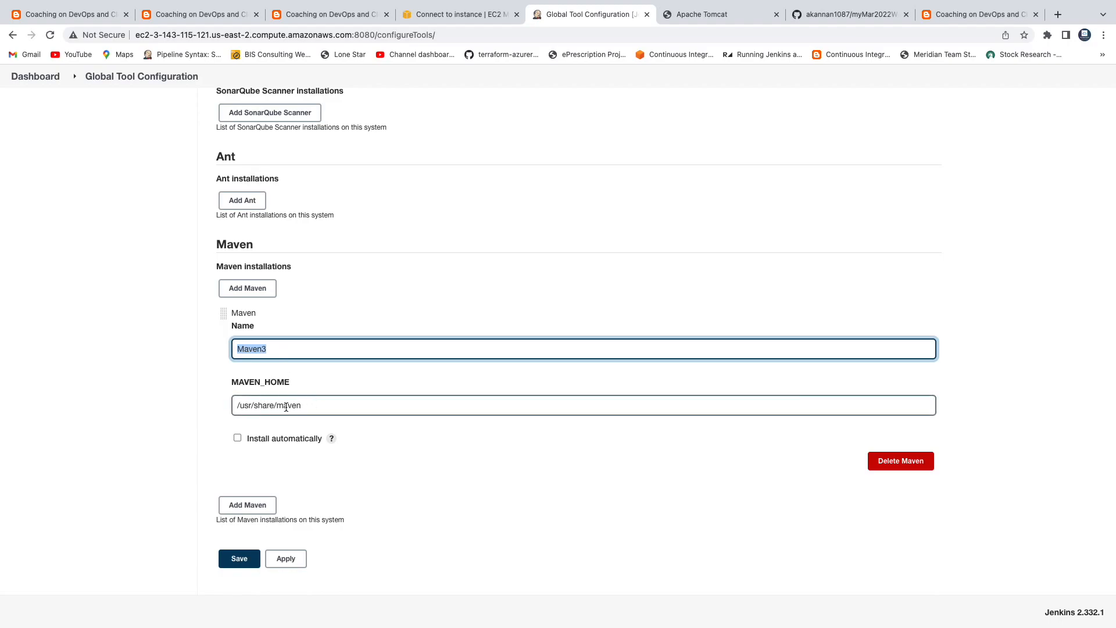
pyautogui.click(241, 560)
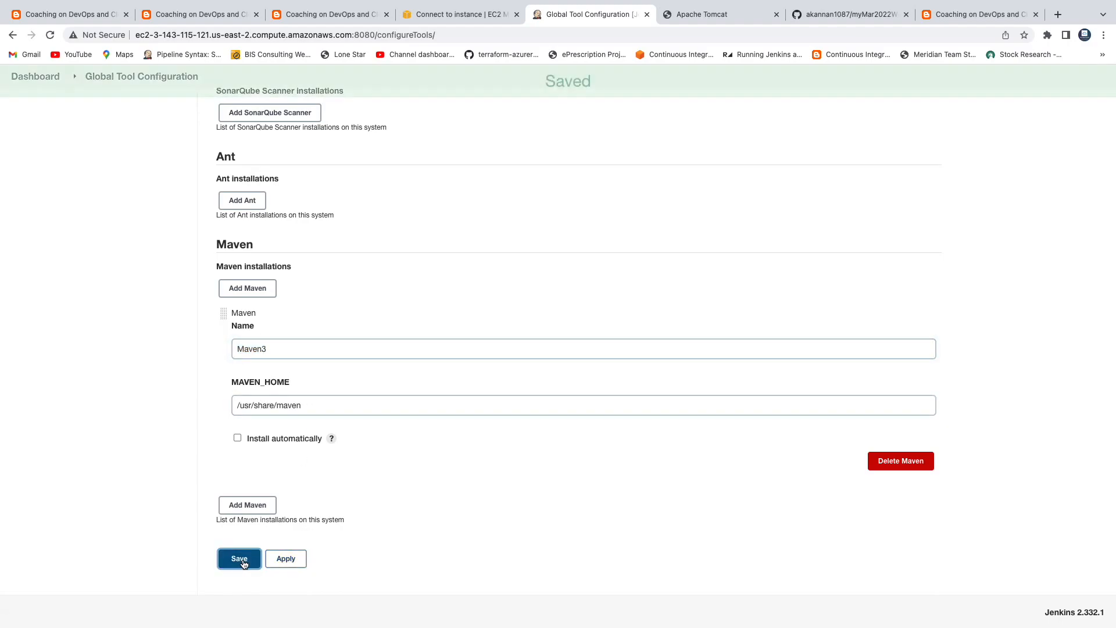
pyautogui.click(26, 111)
# Step: Review the guide's CI pipeline diagram and required Deploy to container plugin, then open Manage Jenkins
pyautogui.click(92, 16)
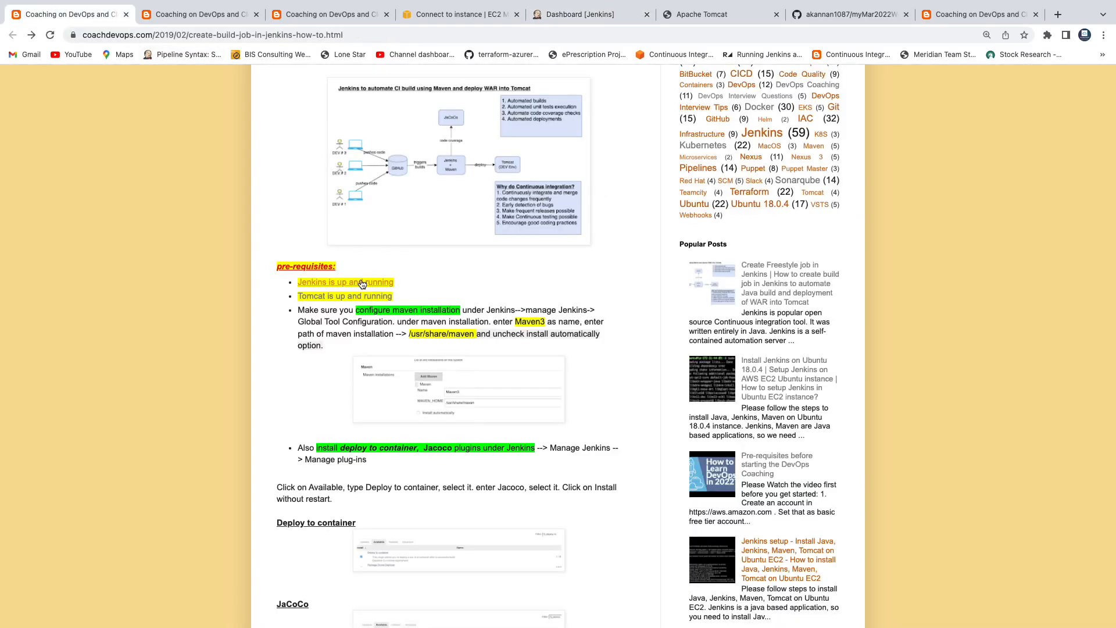
pyautogui.scroll(-2, 349, 372)
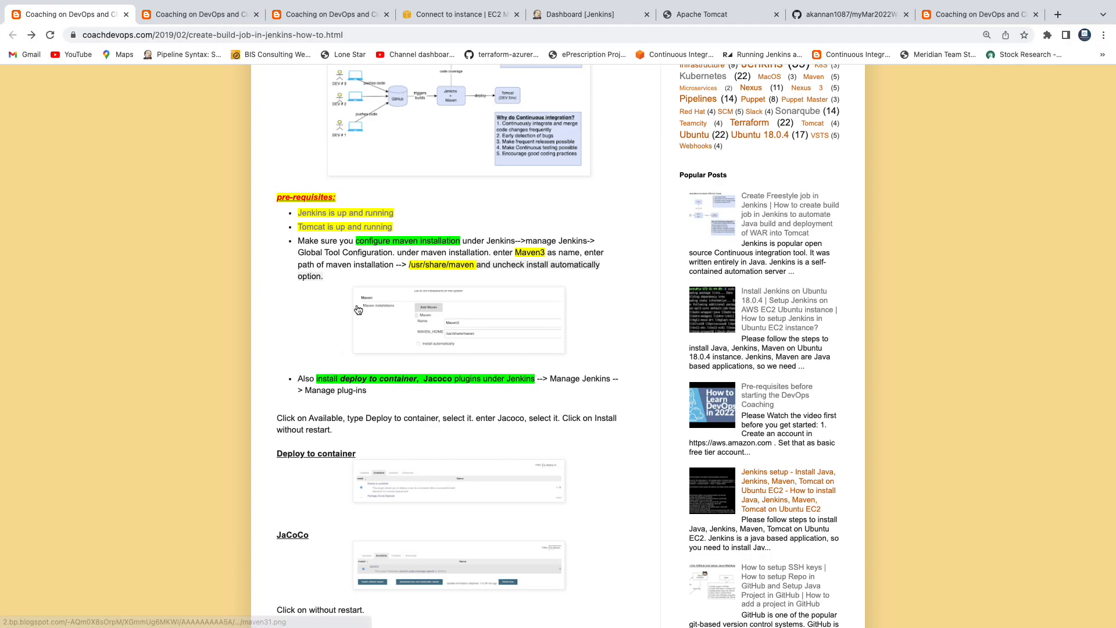
pyautogui.scroll(4, 360, 311)
pyautogui.click(418, 282)
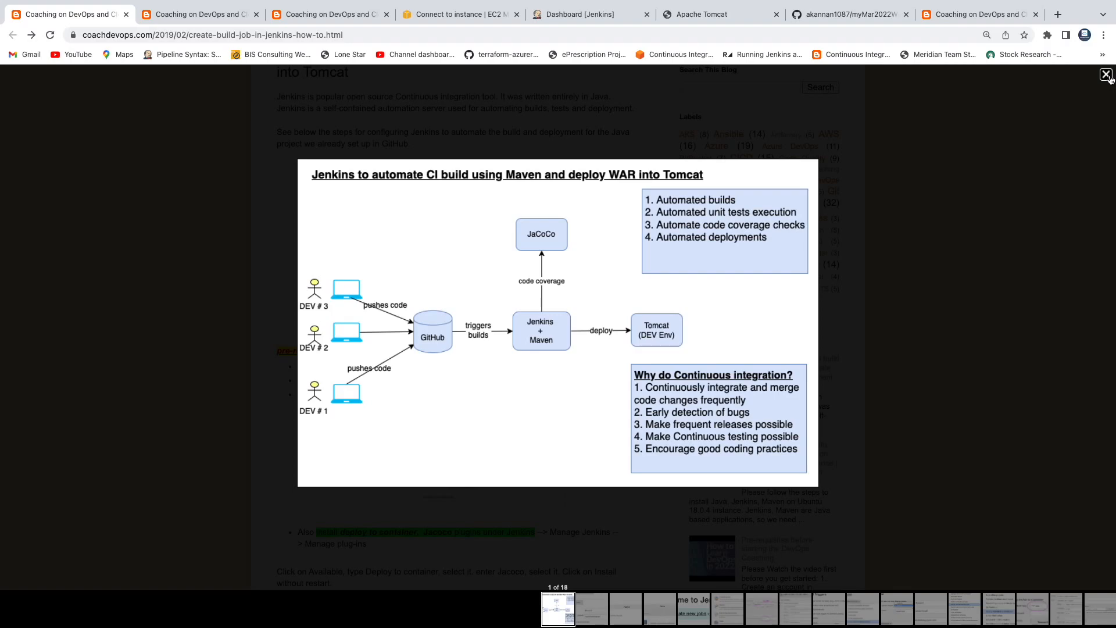
pyautogui.click(1106, 75)
pyautogui.scroll(-2, 1108, 116)
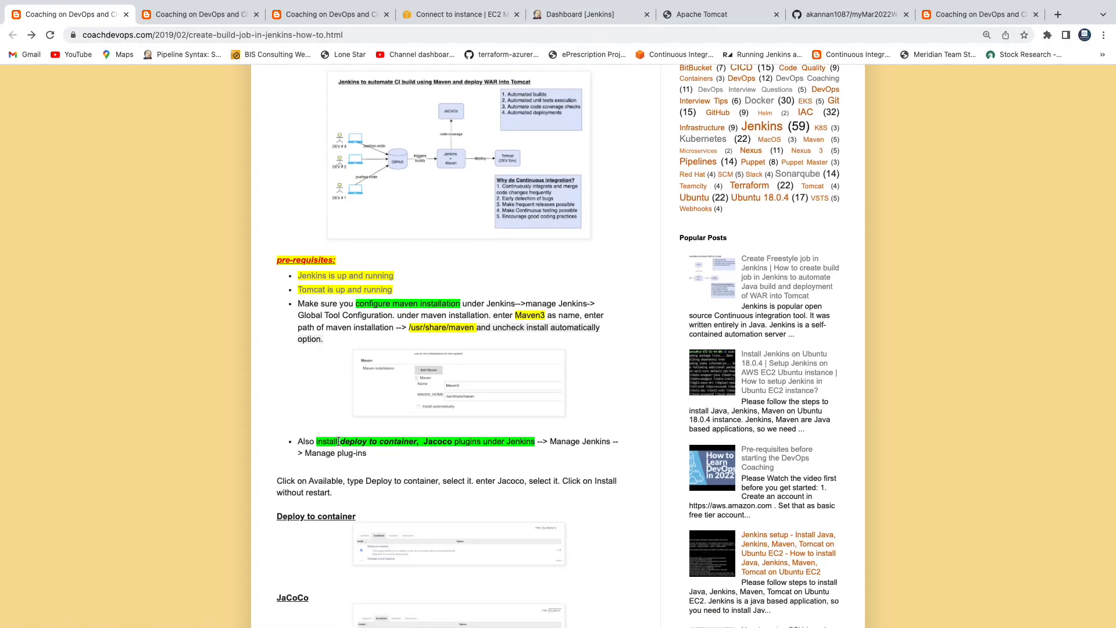
pyautogui.moveTo(339, 442); pyautogui.dragTo(437, 444)
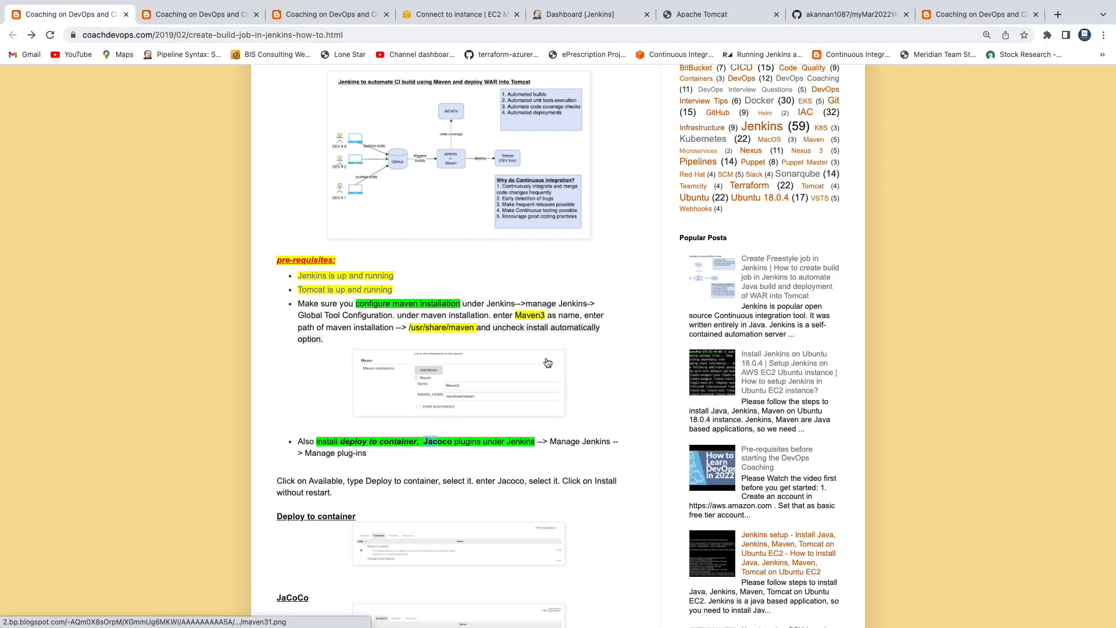
pyautogui.click(580, 14)
pyautogui.click(58, 283)
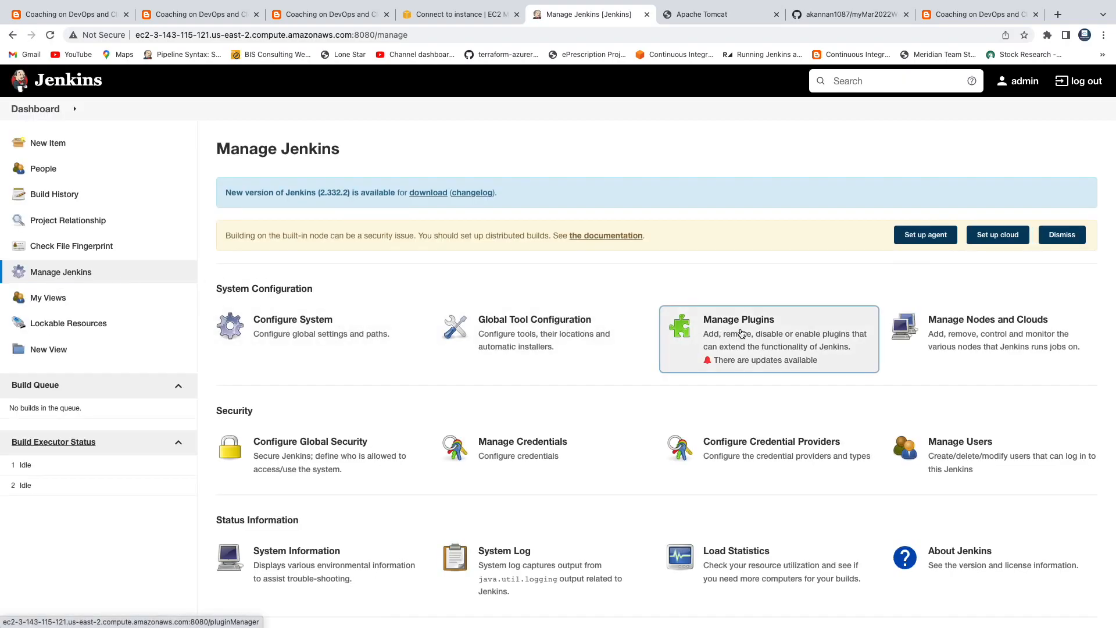
# Step: Install the Deploy to container and JaCoCo plugins without restarting Jenkins
pyautogui.click(742, 333)
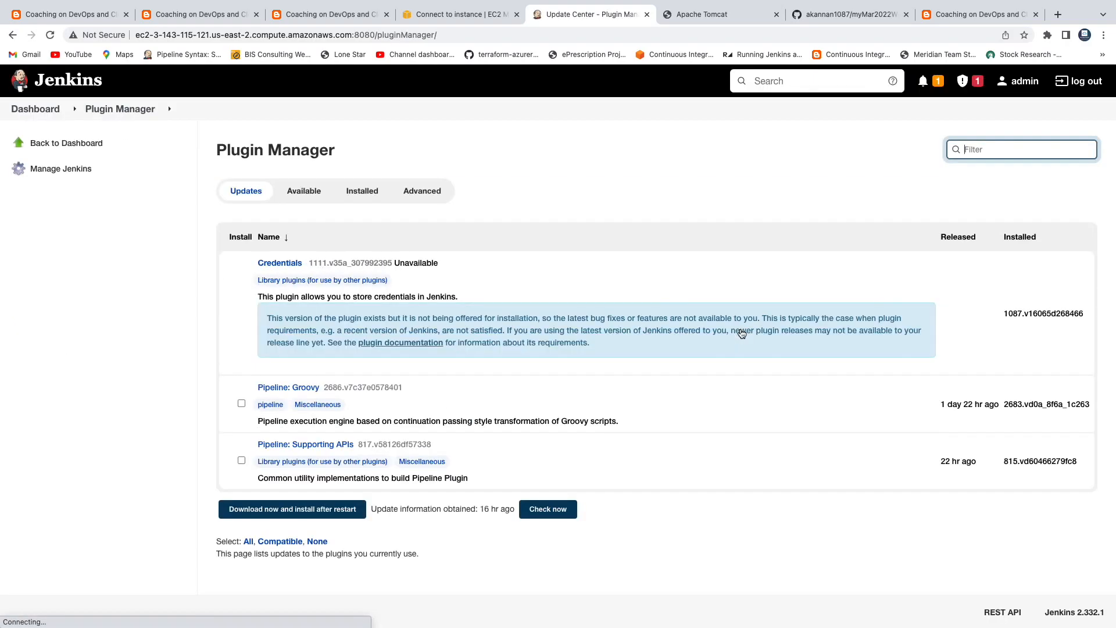
pyautogui.click(307, 199)
pyautogui.write('deploy')
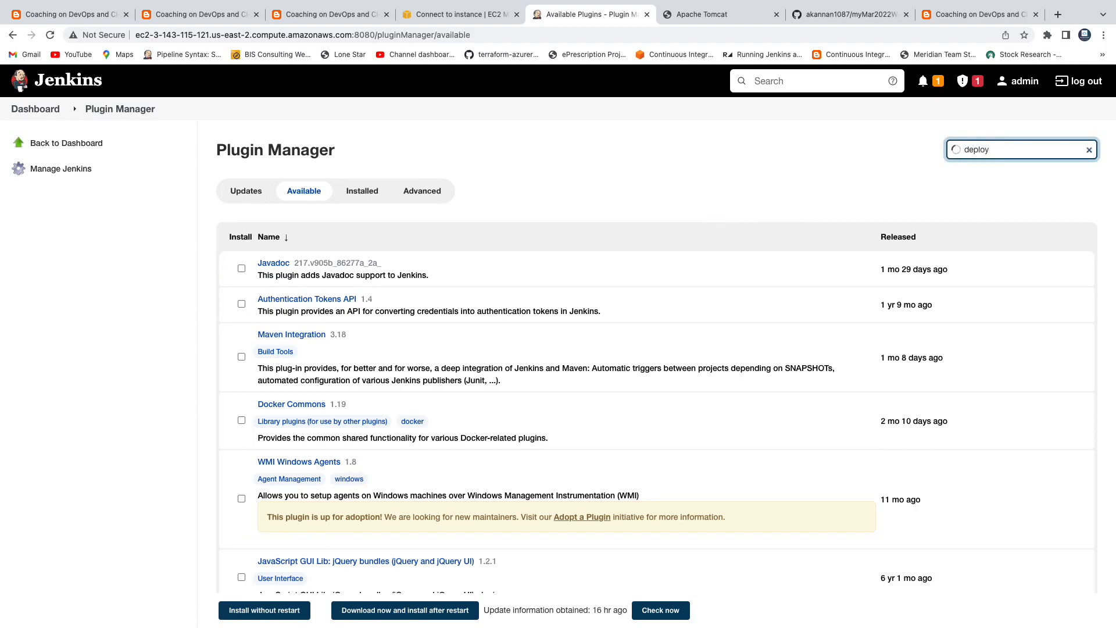
pyautogui.write('to')
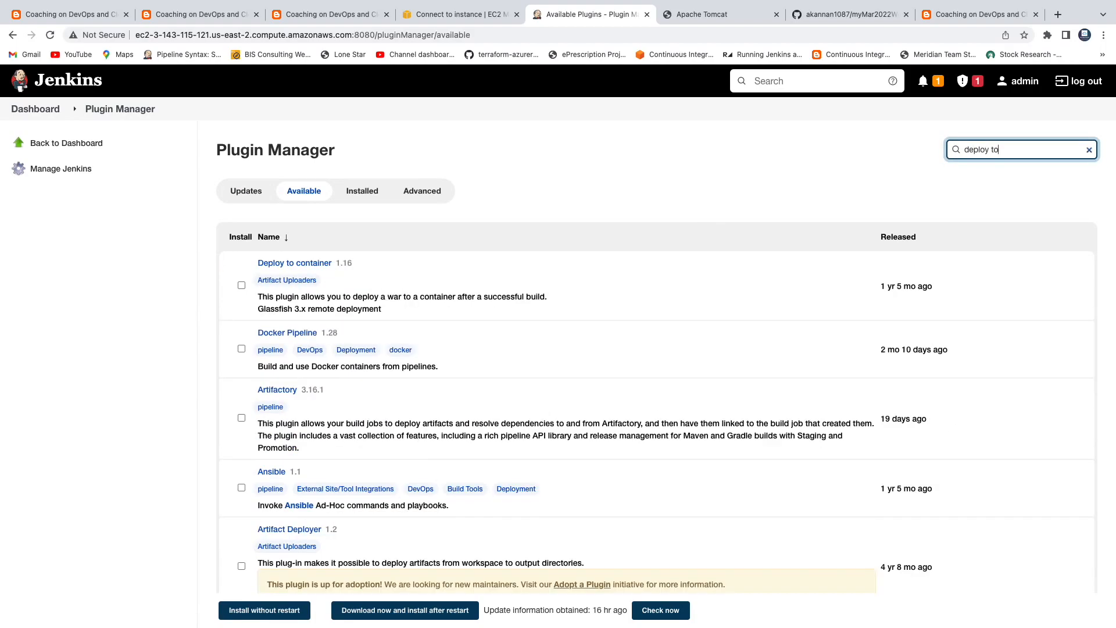
pyautogui.click(240, 286)
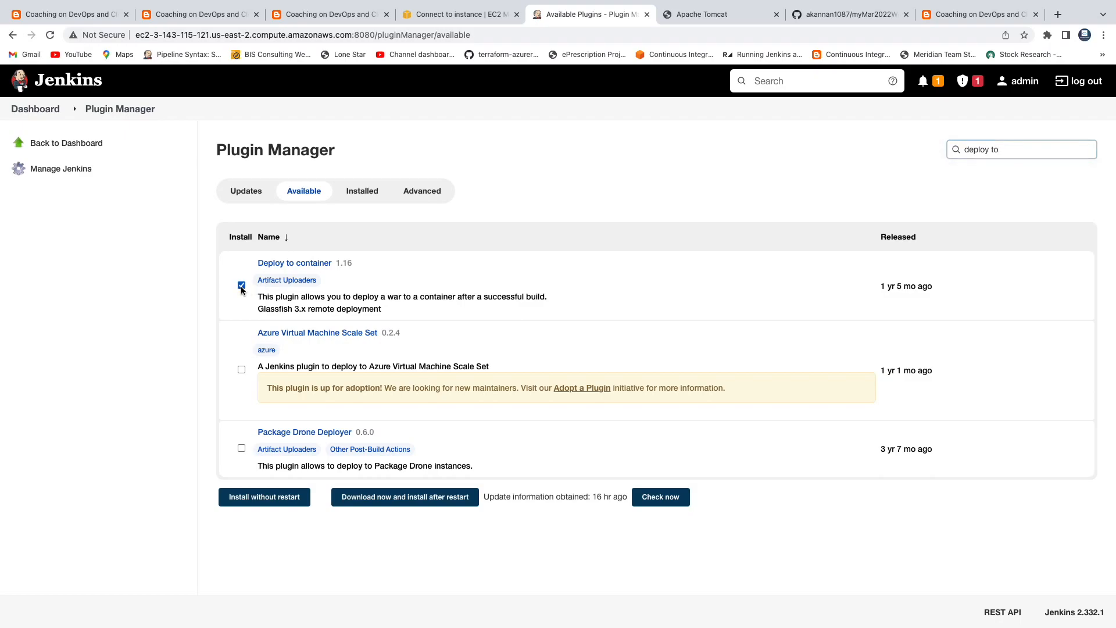
pyautogui.tripleClick(980, 152)
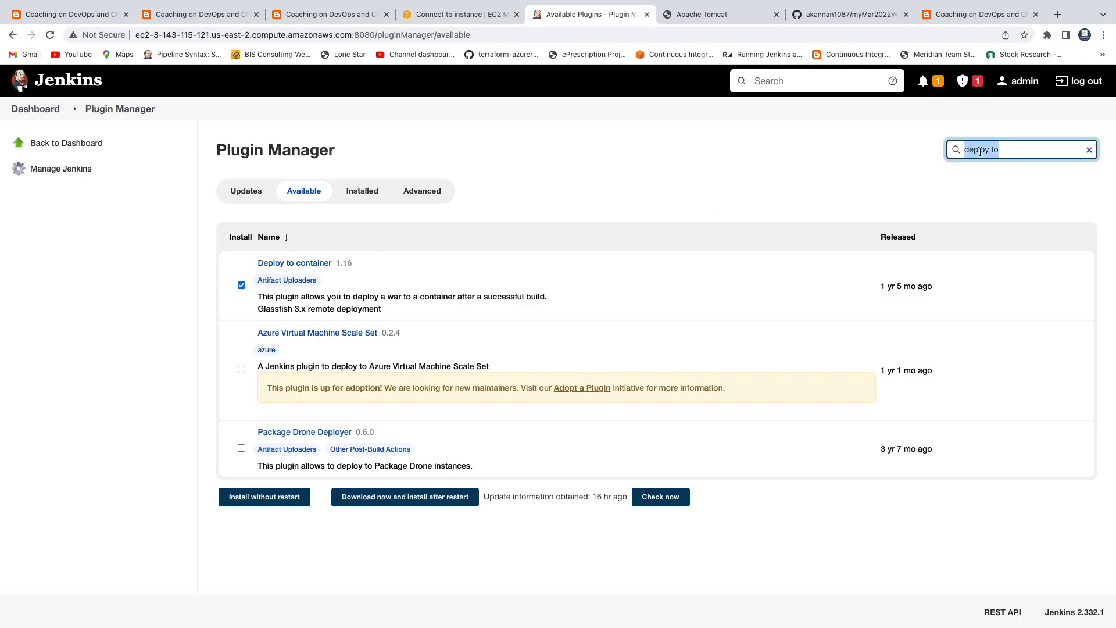
pyautogui.write('jacoco')
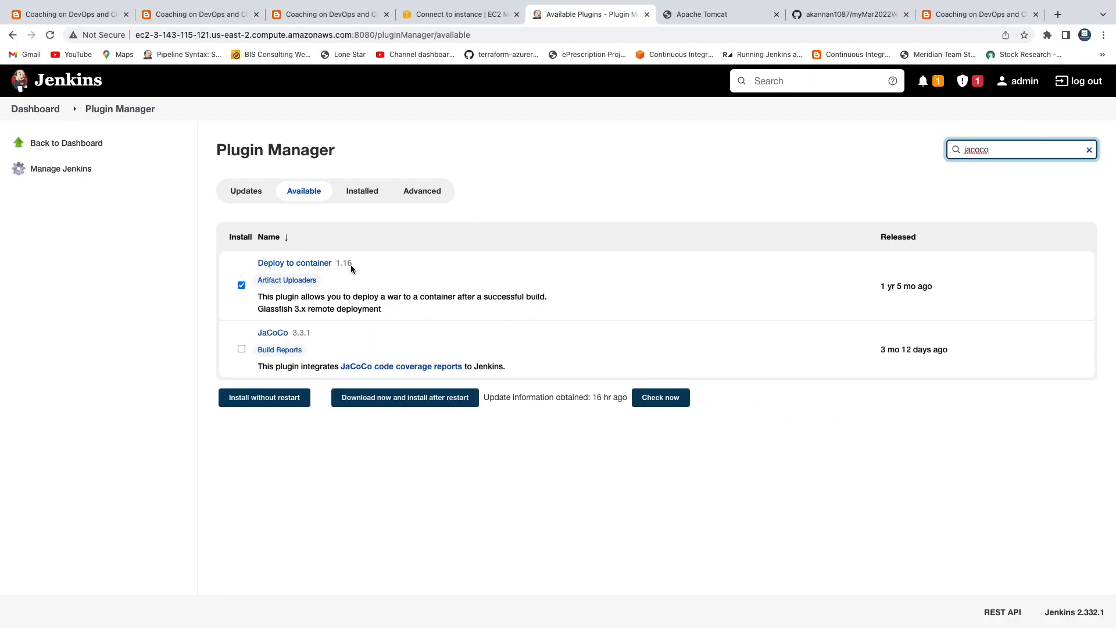
pyautogui.click(241, 349)
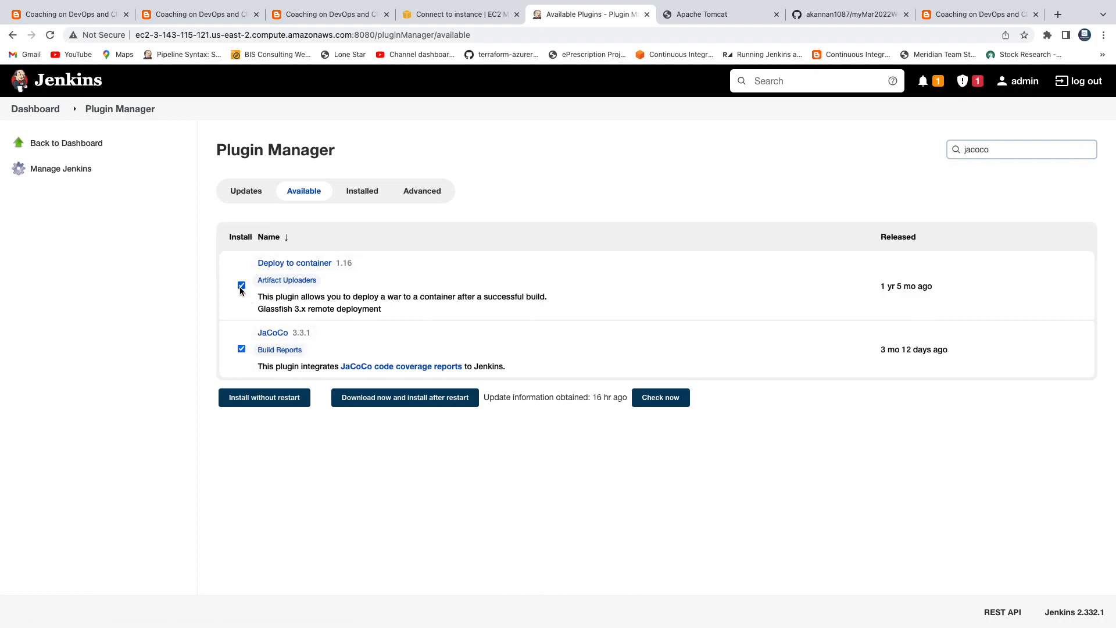
pyautogui.click(263, 400)
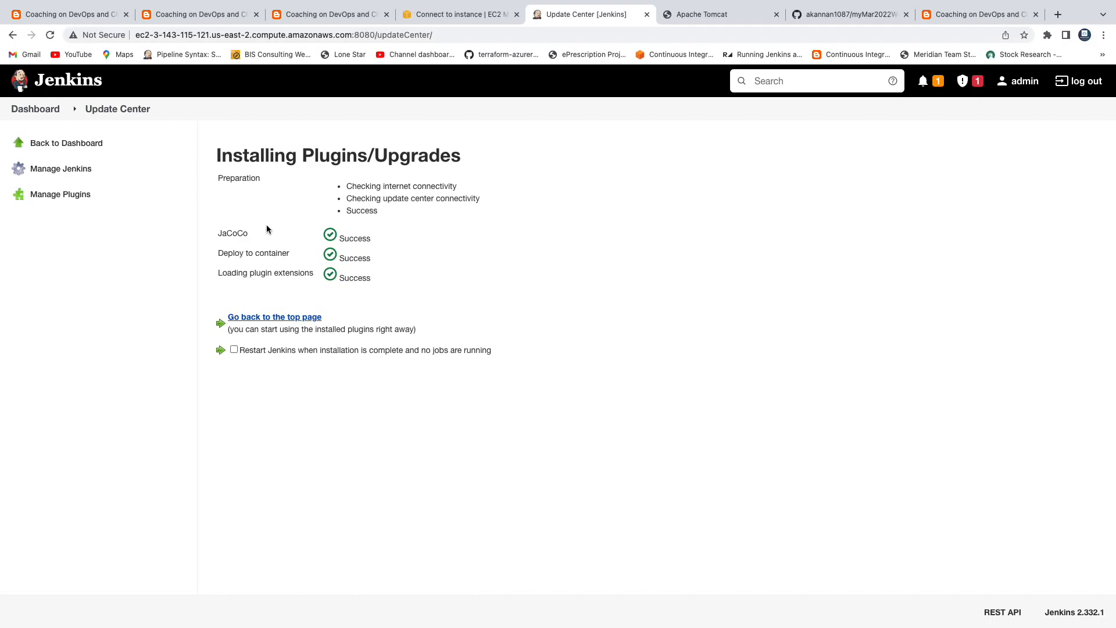
pyautogui.click(37, 112)
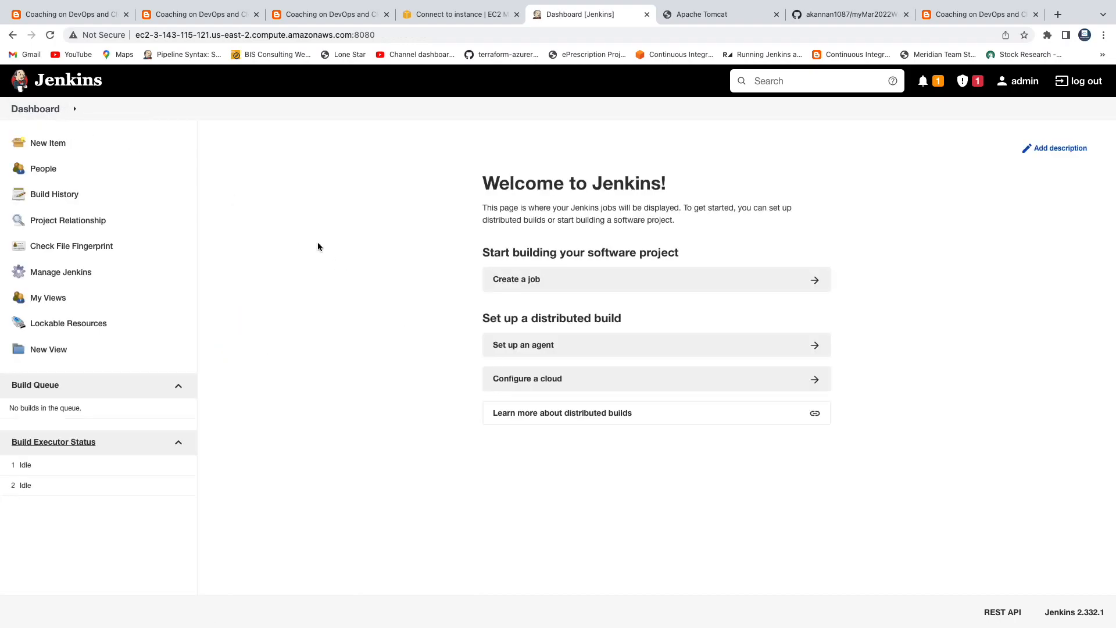
pyautogui.click(87, 15)
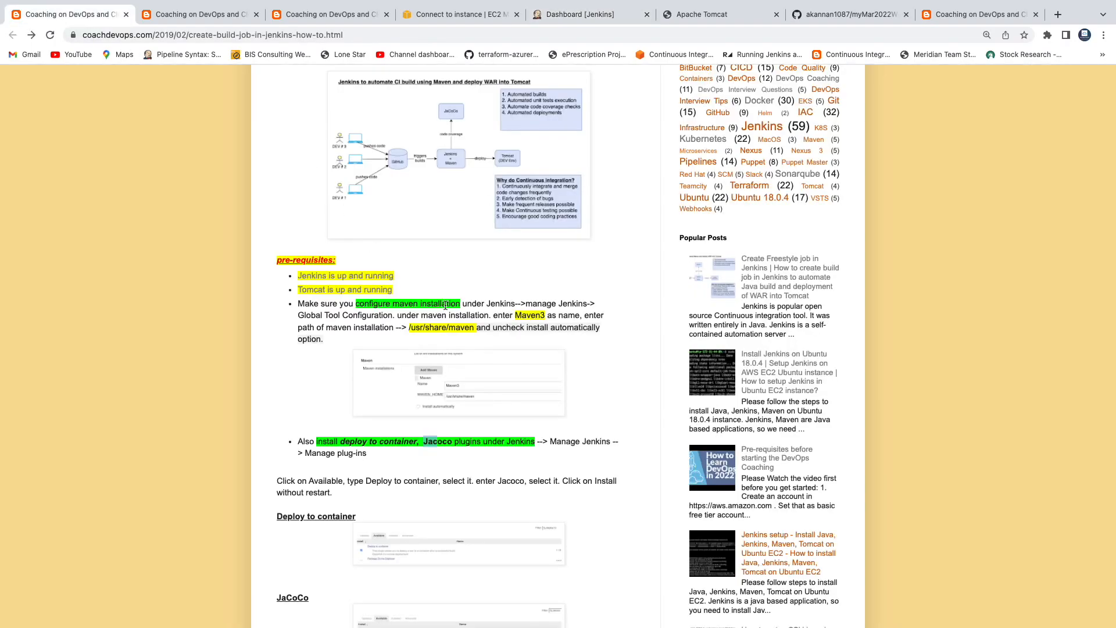
pyautogui.scroll(-1, 445, 305)
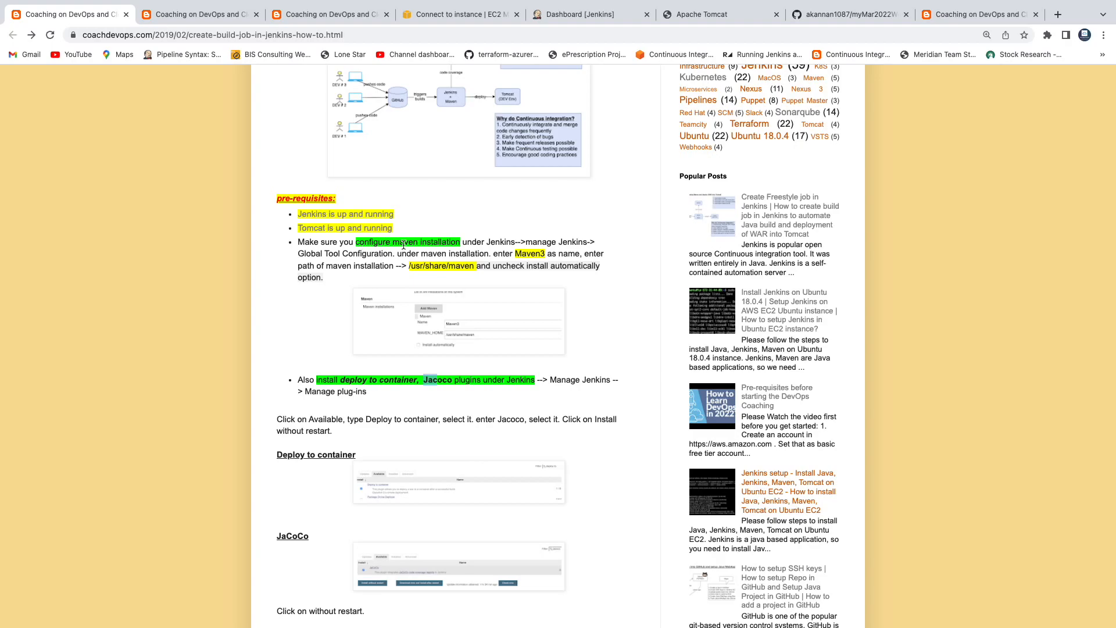
pyautogui.scroll(-2, 397, 245)
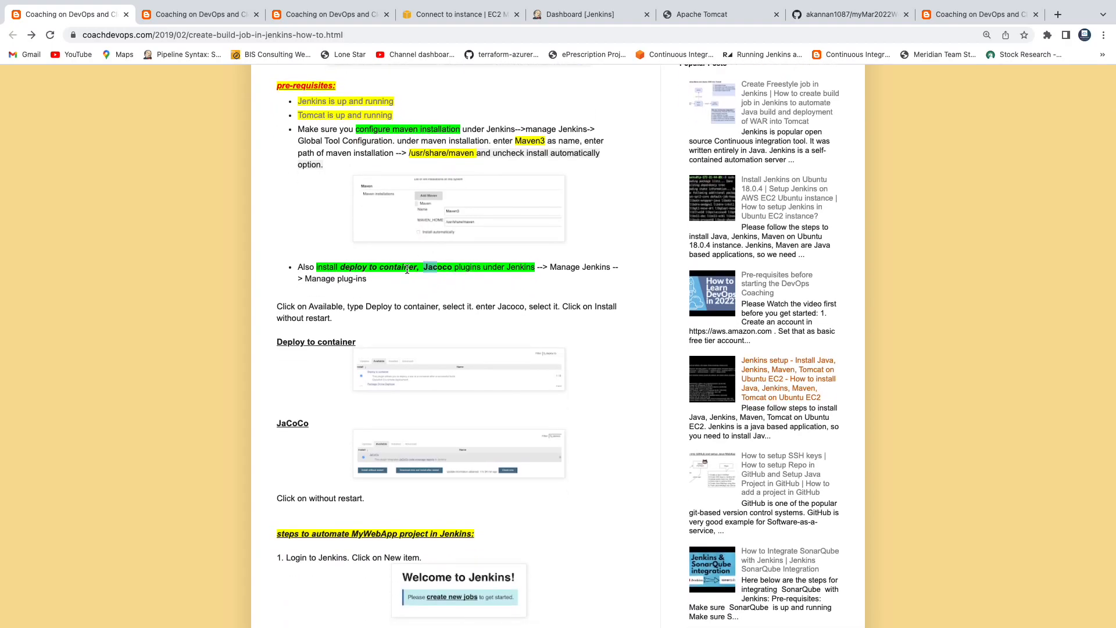
pyautogui.scroll(-4, 407, 269)
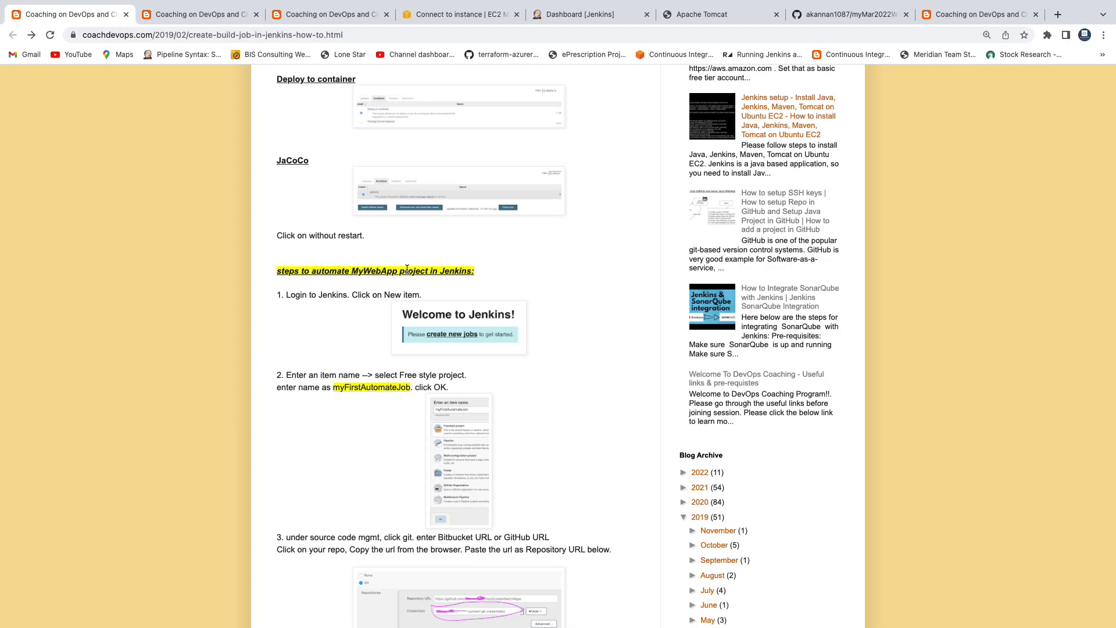
pyautogui.scroll(-3, 407, 270)
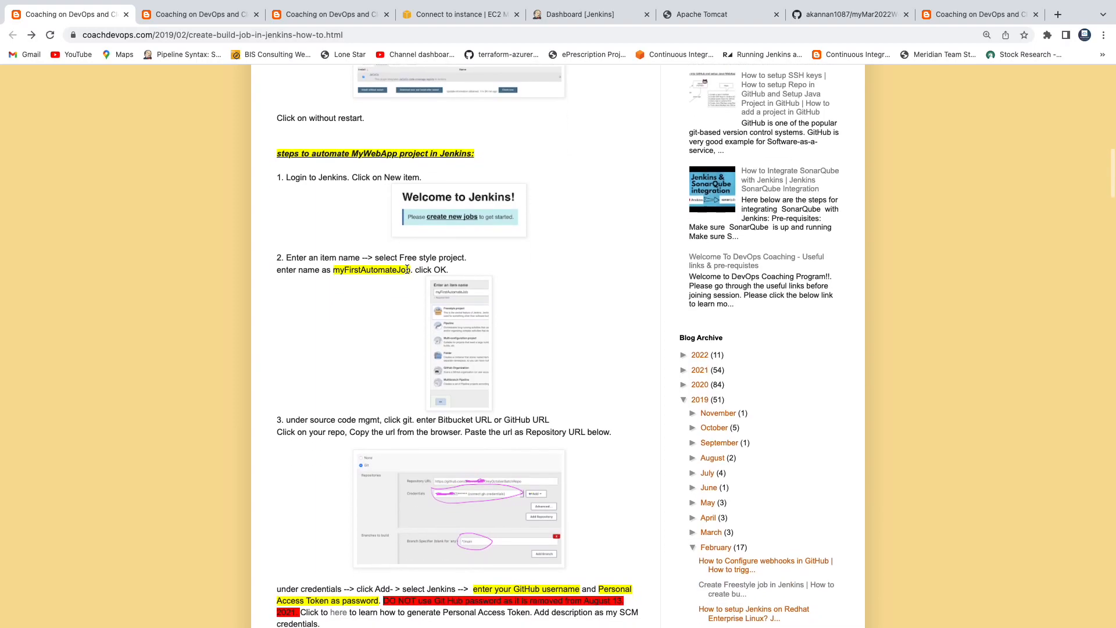
pyautogui.scroll(3, 407, 269)
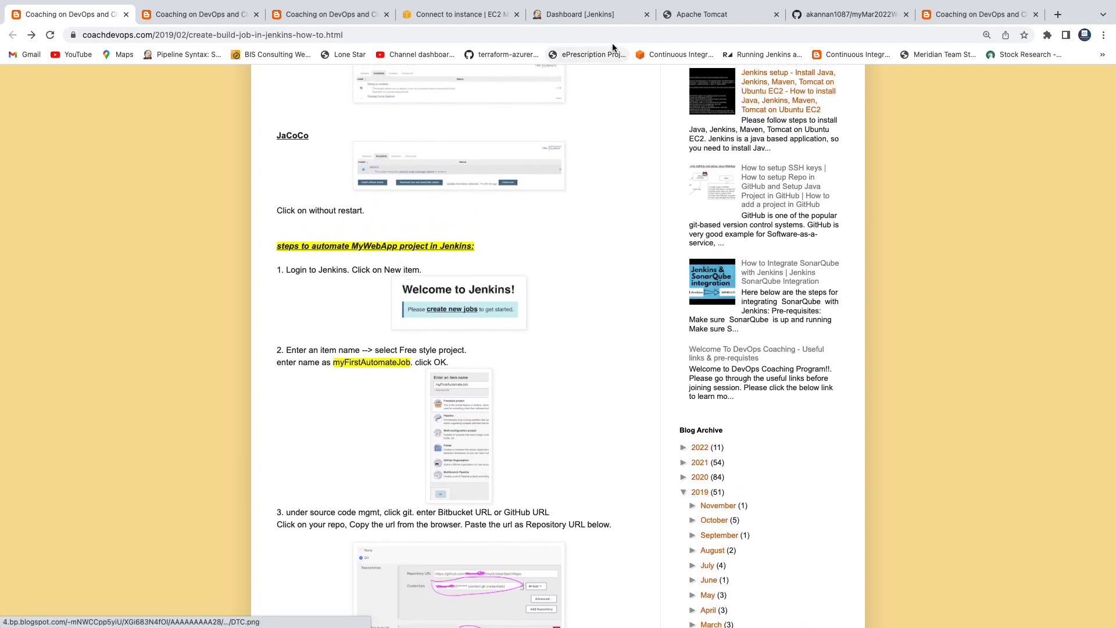
pyautogui.click(605, 17)
pyautogui.click(523, 281)
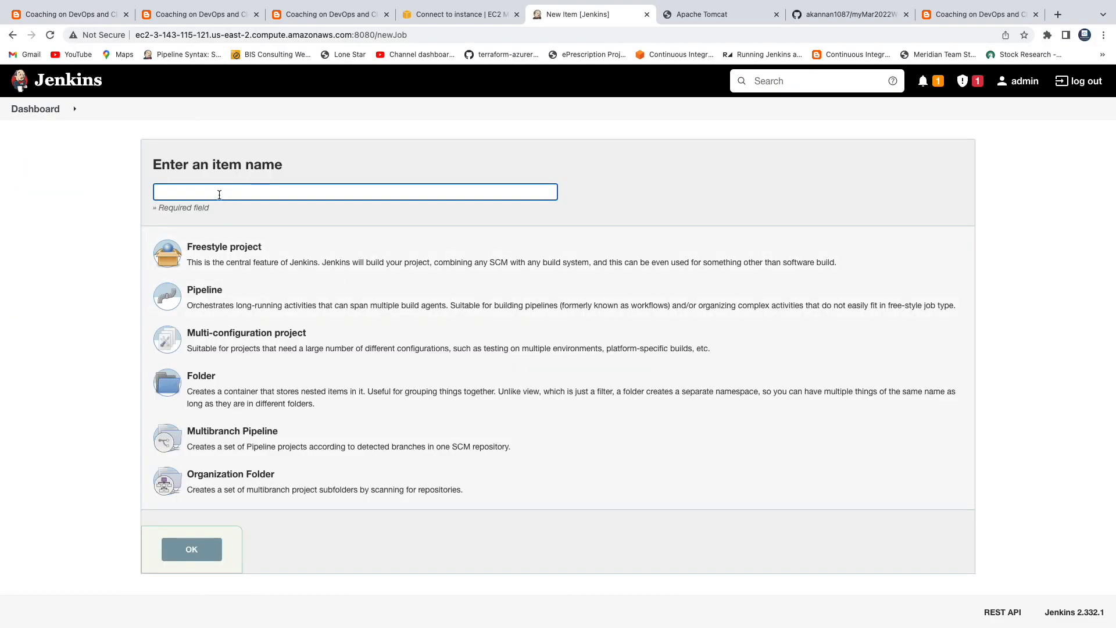
# Step: Create the freestyle project myFirstAutomateJob and jump to its Source Code Management settings
pyautogui.write('my')
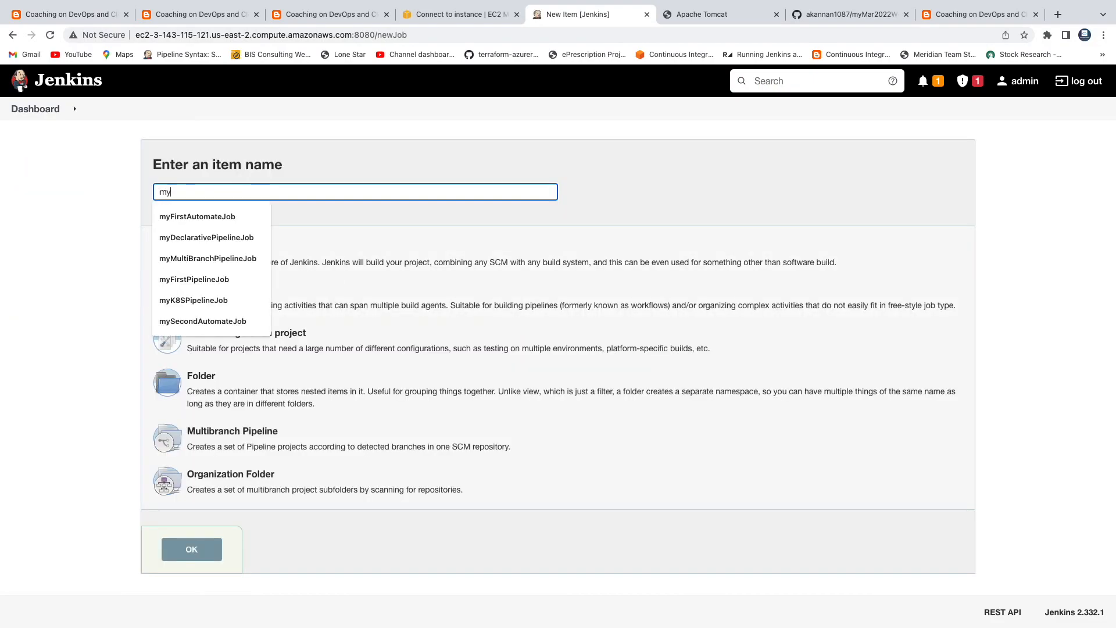
pyautogui.click(225, 215)
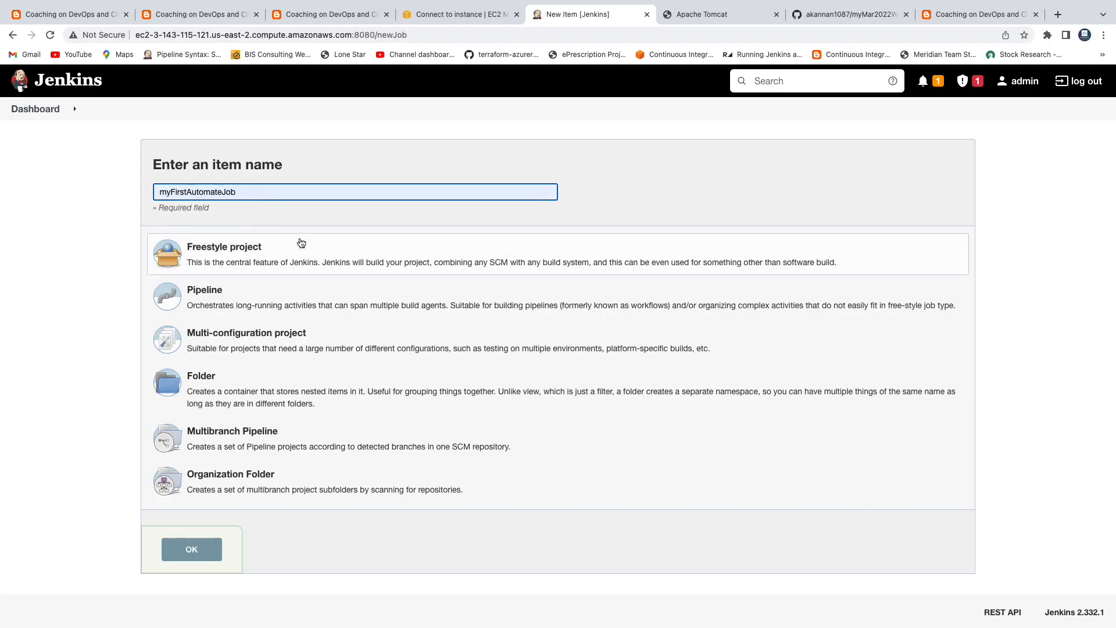
pyautogui.click(237, 251)
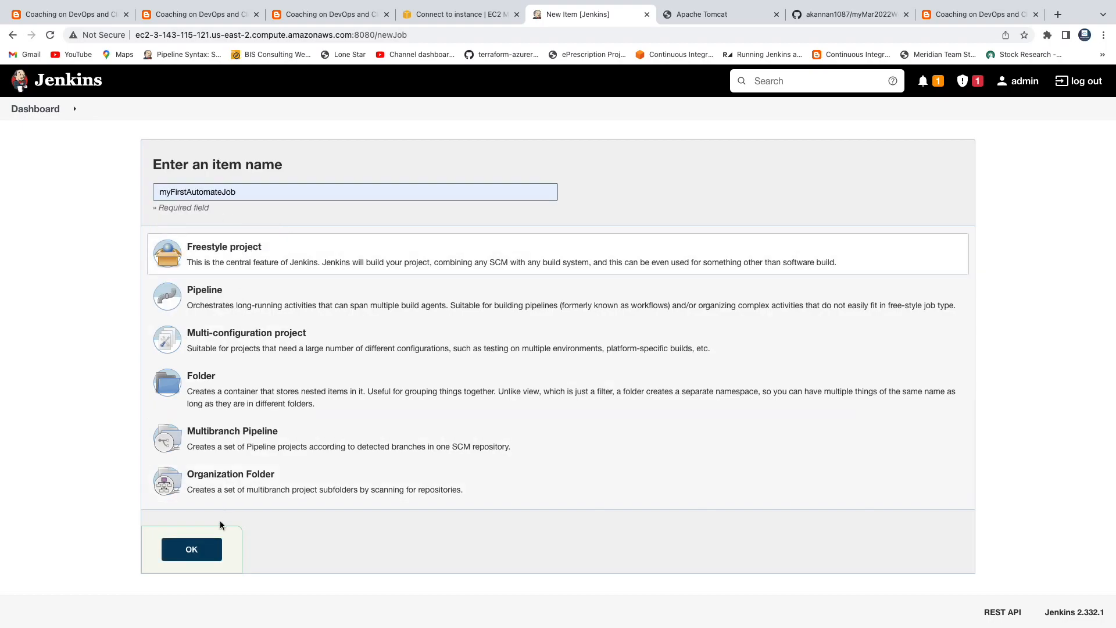
pyautogui.click(196, 550)
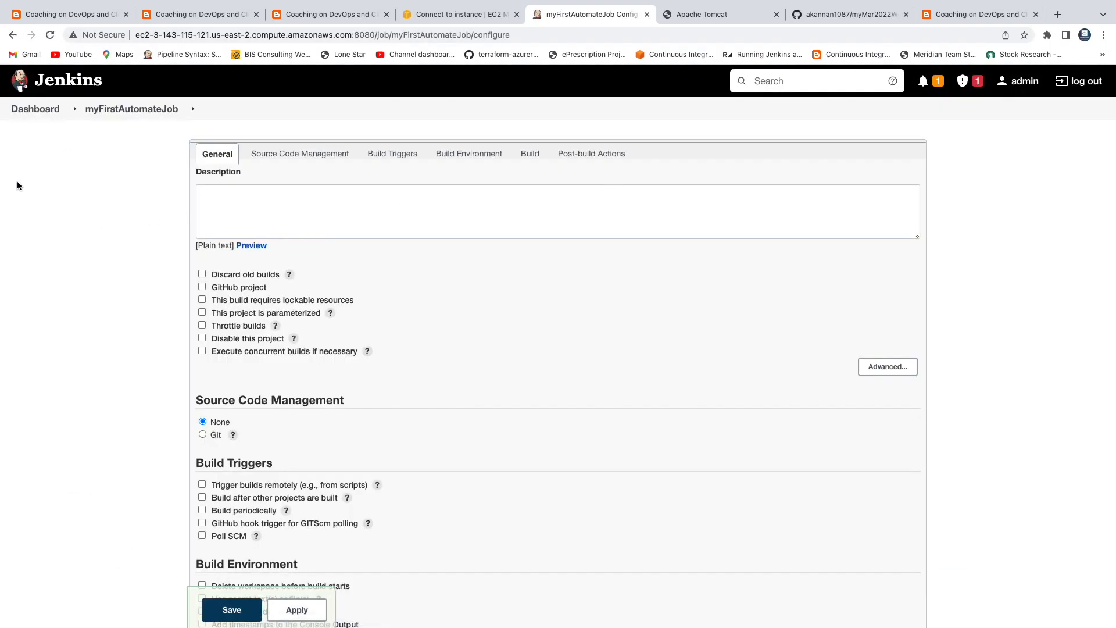
pyautogui.click(296, 155)
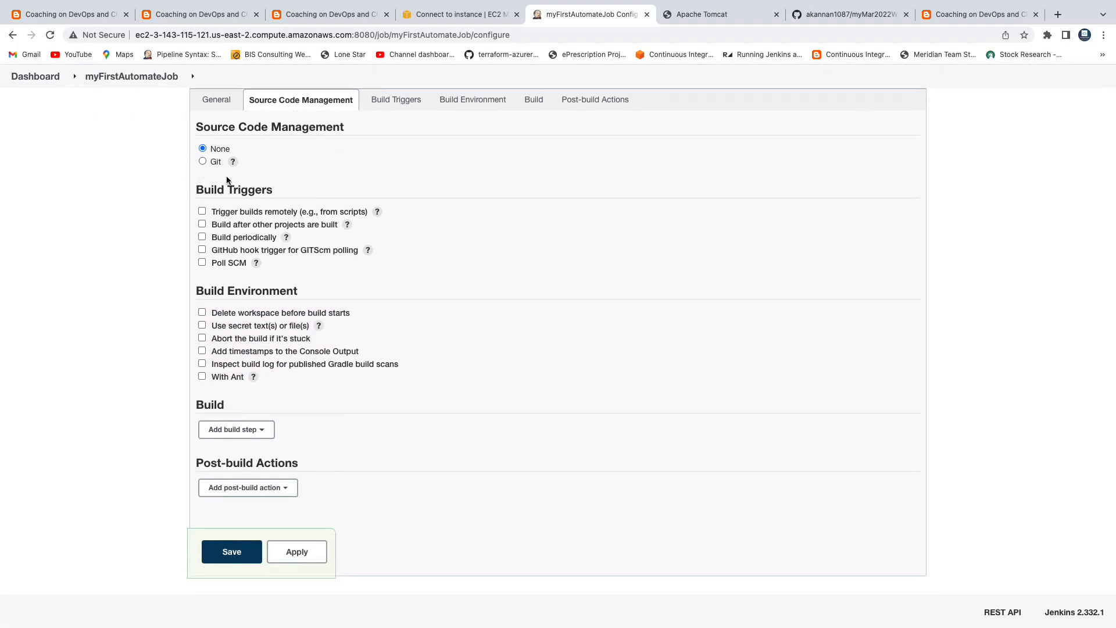
pyautogui.click(841, 15)
# Step: Set the job's Git Repository URL to the copied myMar2022WeekdayBatchRepo address
pyautogui.click(332, 34)
pyautogui.hotkey('ctrl', 'c')
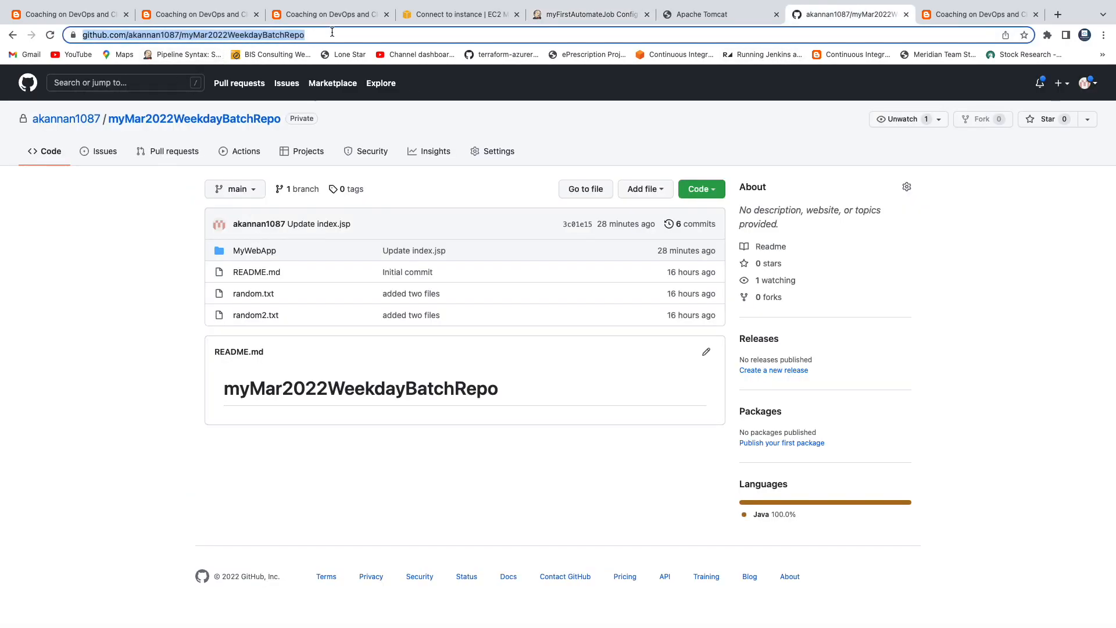
pyautogui.click(588, 15)
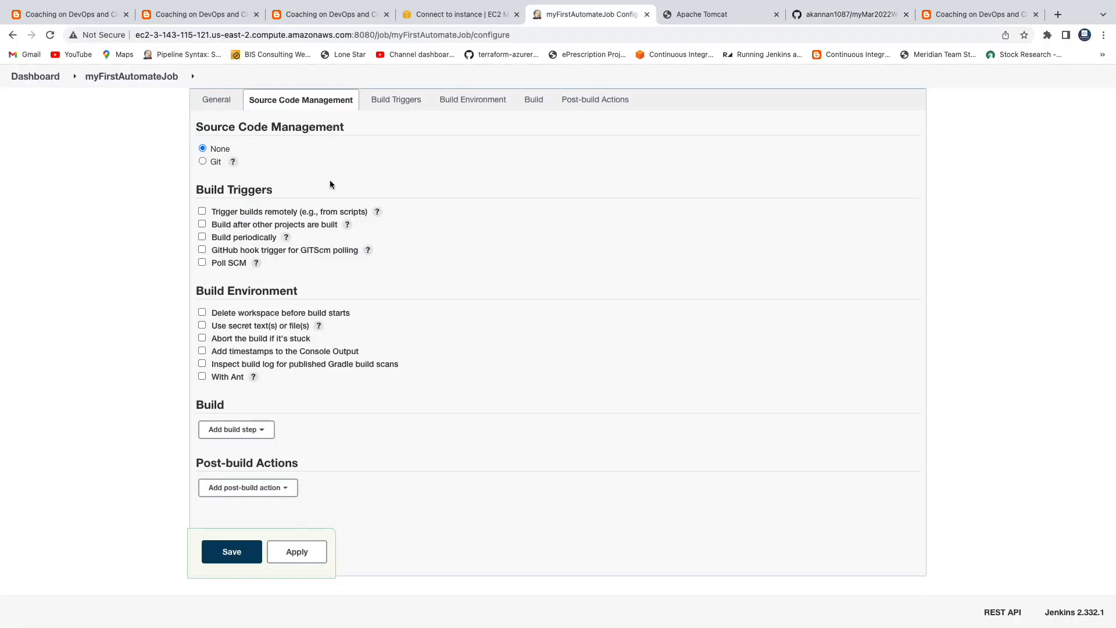
pyautogui.click(204, 162)
pyautogui.click(259, 224)
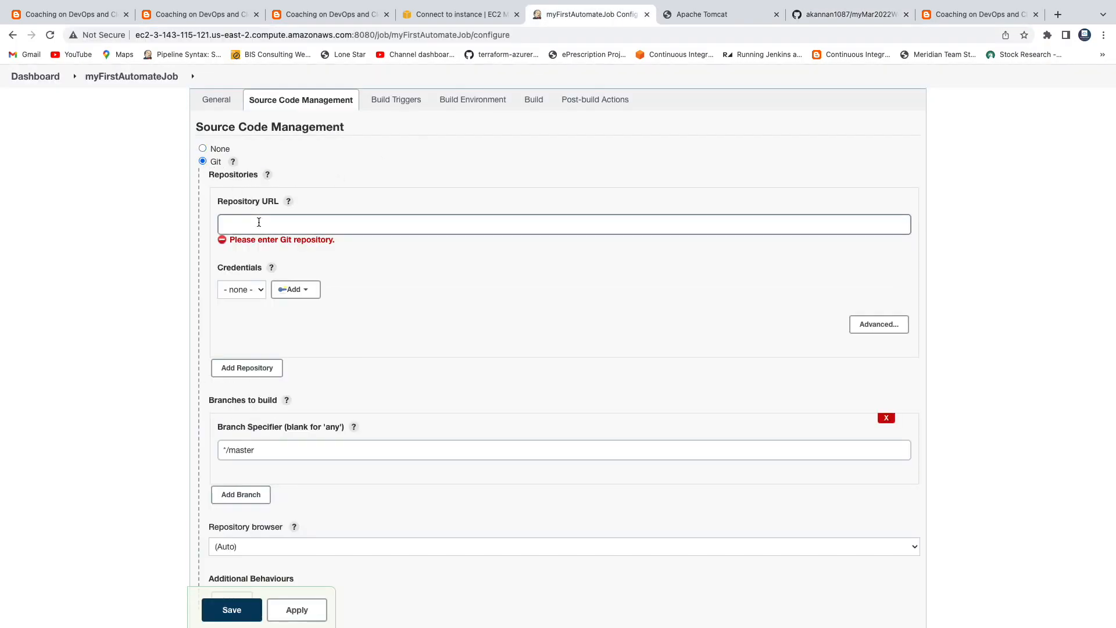
pyautogui.hotkey('ctrl', 'v')
pyautogui.click(421, 284)
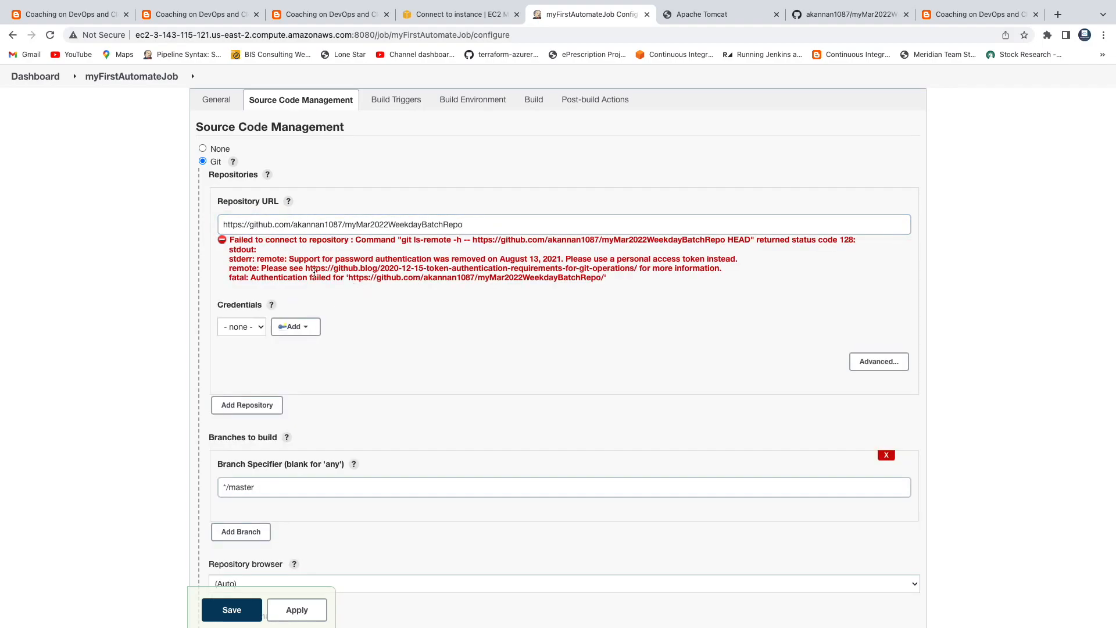
# Step: Read the error saying password authentication was removed and a personal access token is required
pyautogui.moveTo(294, 262); pyautogui.dragTo(413, 269)
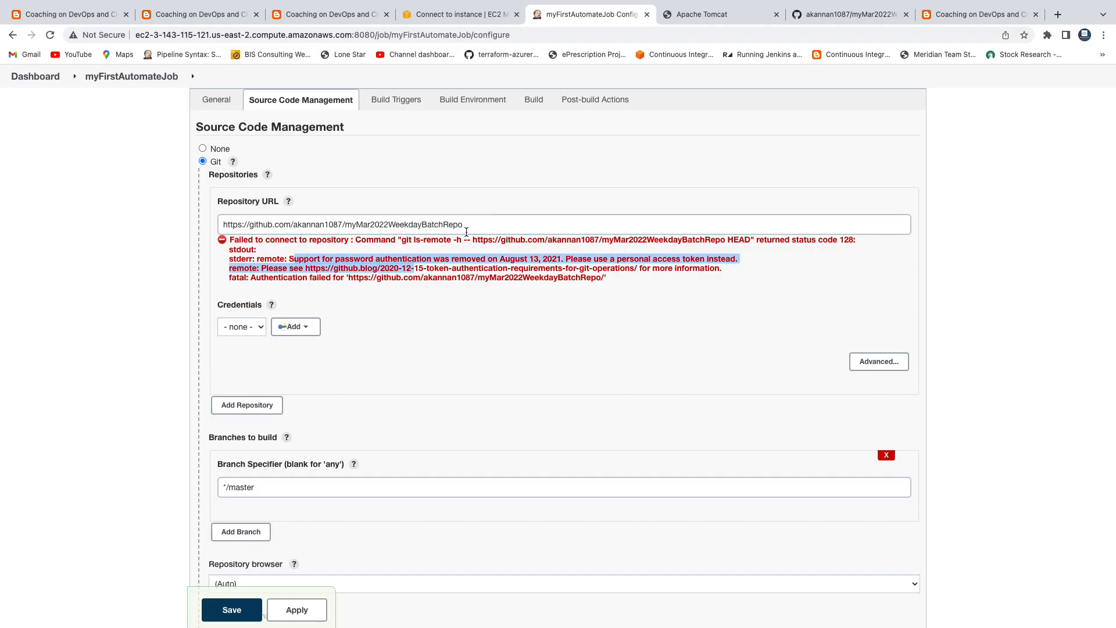
pyautogui.click(462, 268)
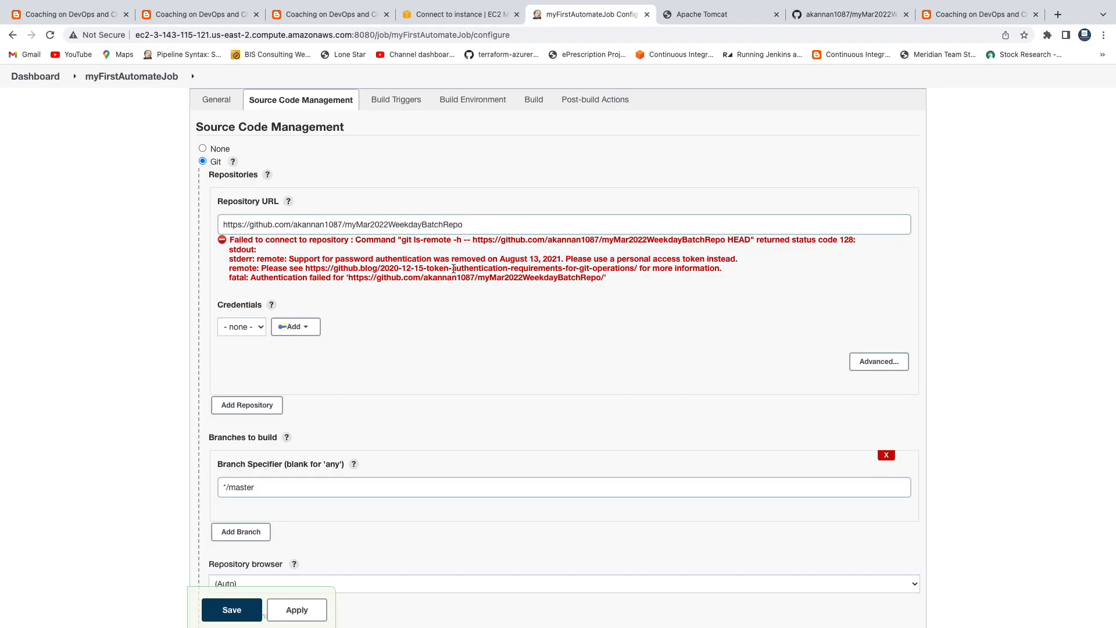
pyautogui.moveTo(336, 259); pyautogui.dragTo(482, 265)
pyautogui.click(422, 264)
pyautogui.moveTo(336, 259); pyautogui.dragTo(471, 259)
pyautogui.moveTo(617, 260); pyautogui.dragTo(706, 259)
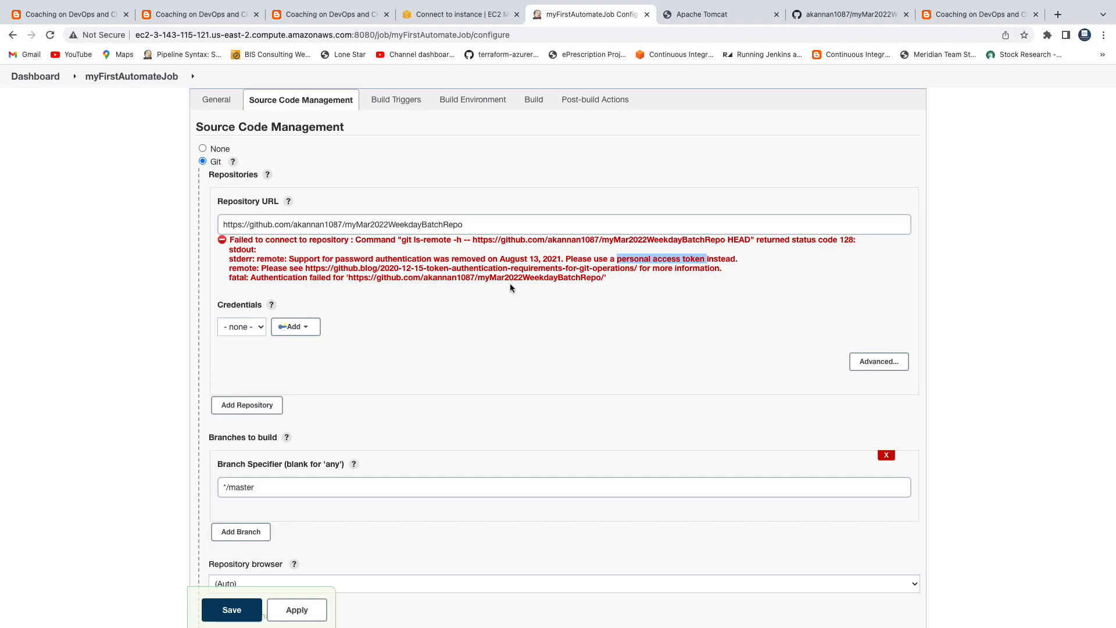
pyautogui.click(427, 321)
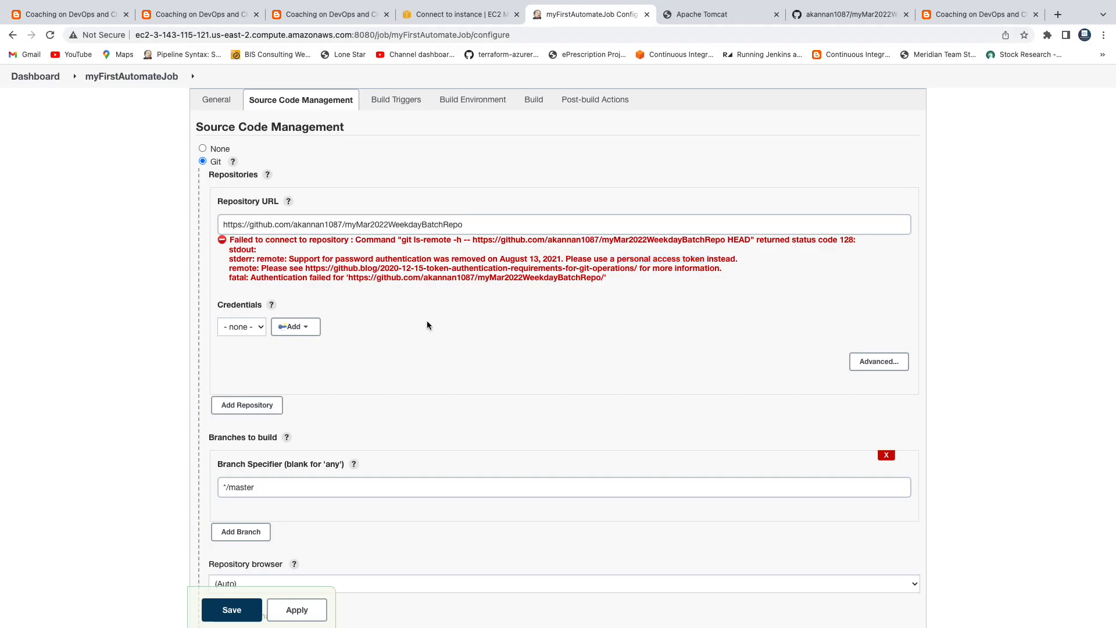
pyautogui.click(828, 16)
pyautogui.click(1086, 83)
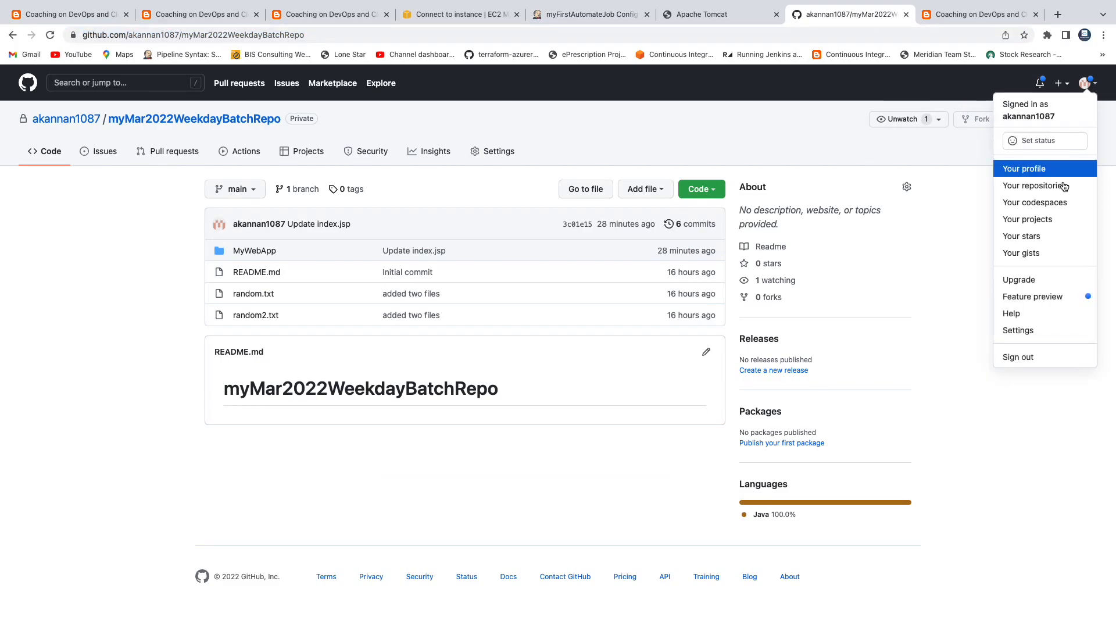
# Step: Go to GitHub's personal access tokens page, start a new token and confirm the account password
pyautogui.click(1035, 329)
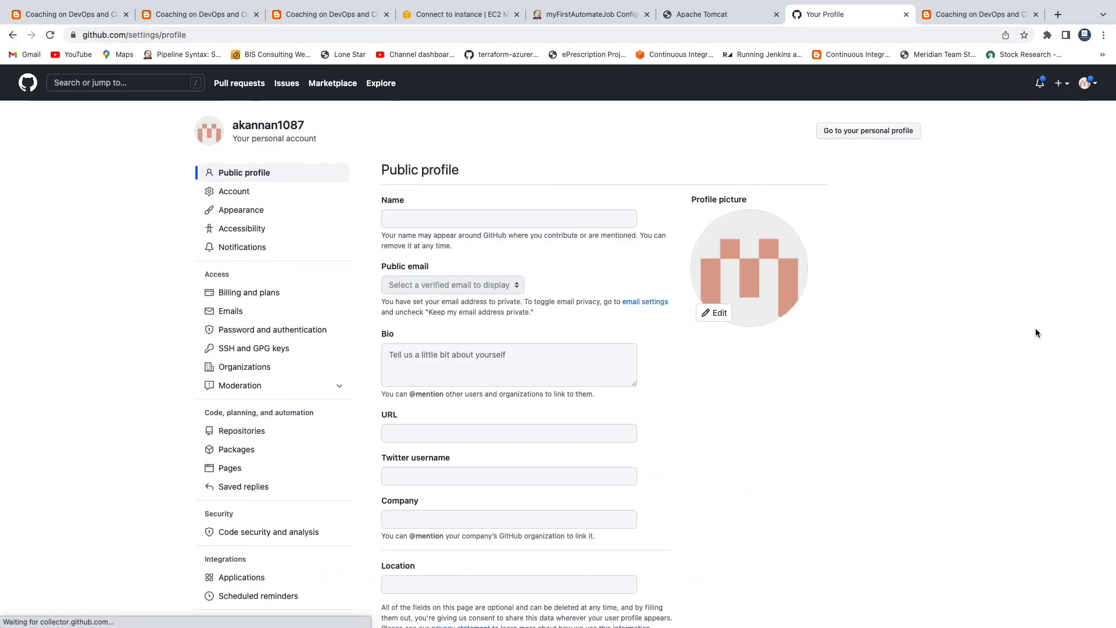
pyautogui.scroll(-9, 461, 409)
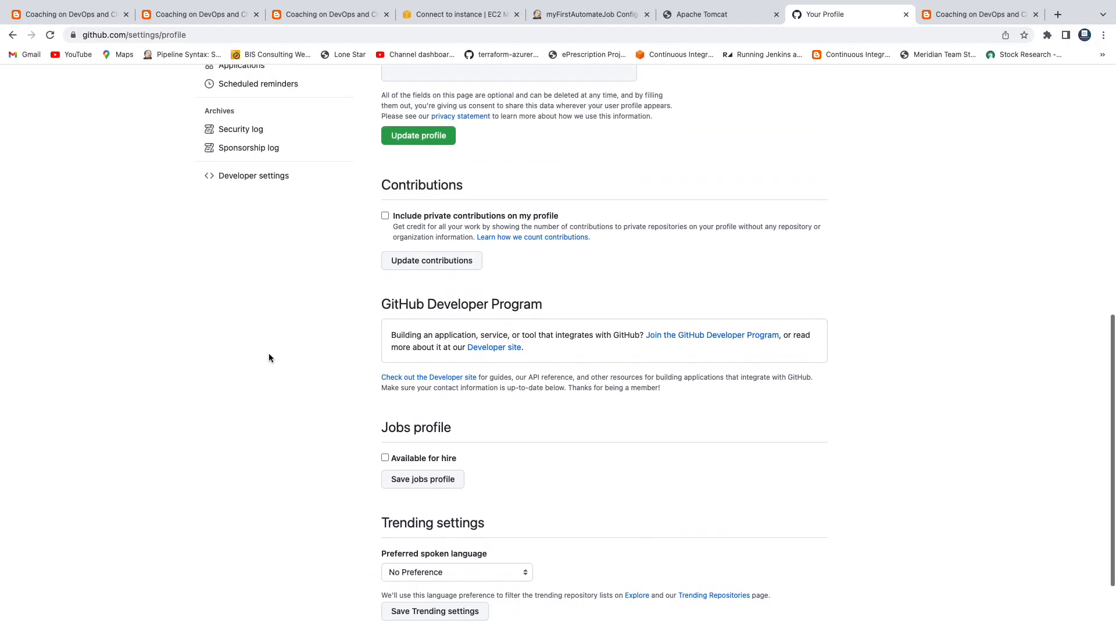
pyautogui.click(265, 188)
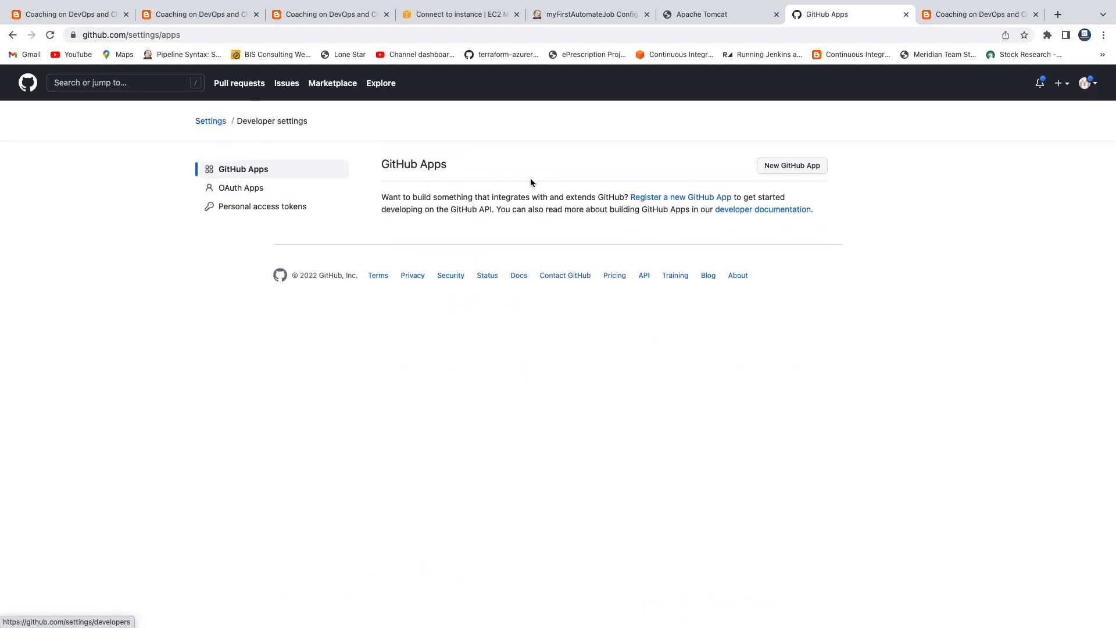
pyautogui.click(251, 209)
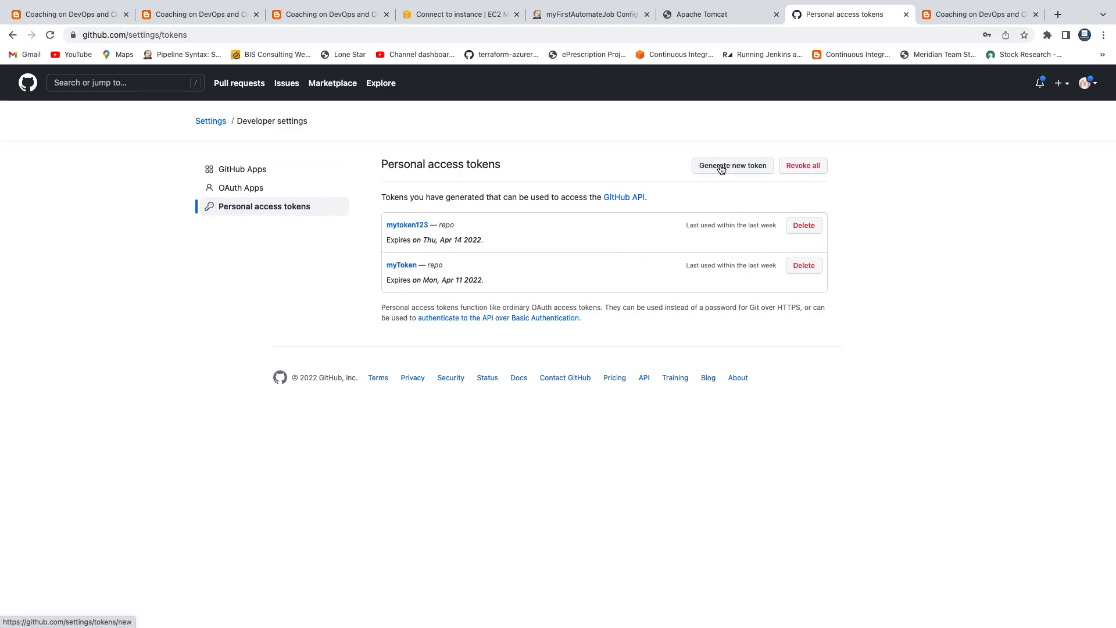
pyautogui.click(720, 169)
pyautogui.click(513, 193)
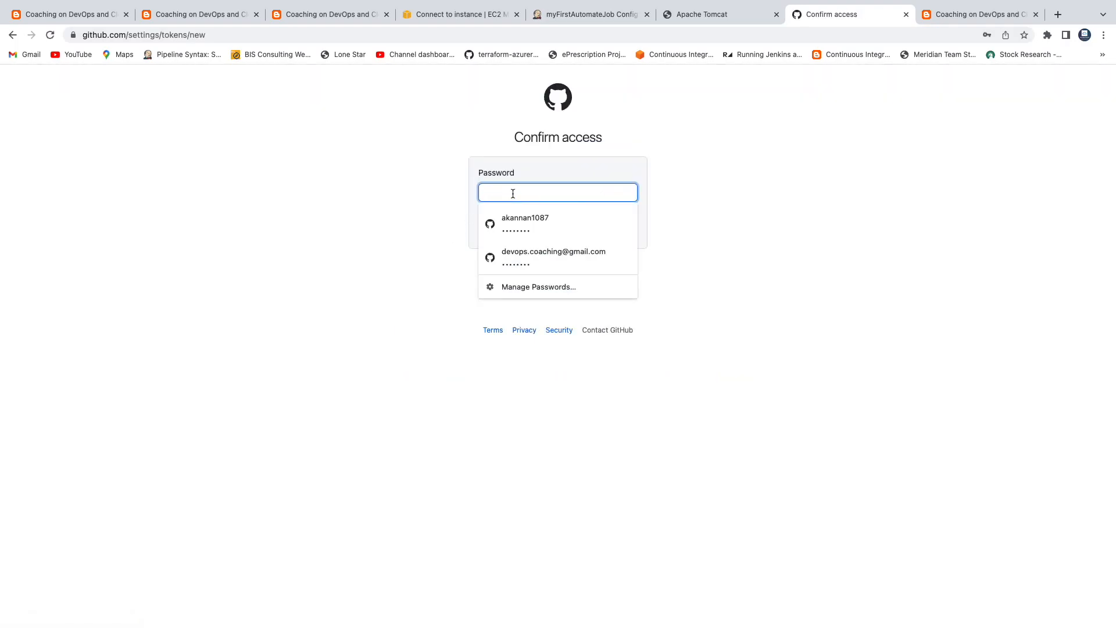
pyautogui.click(518, 226)
pyautogui.click(535, 230)
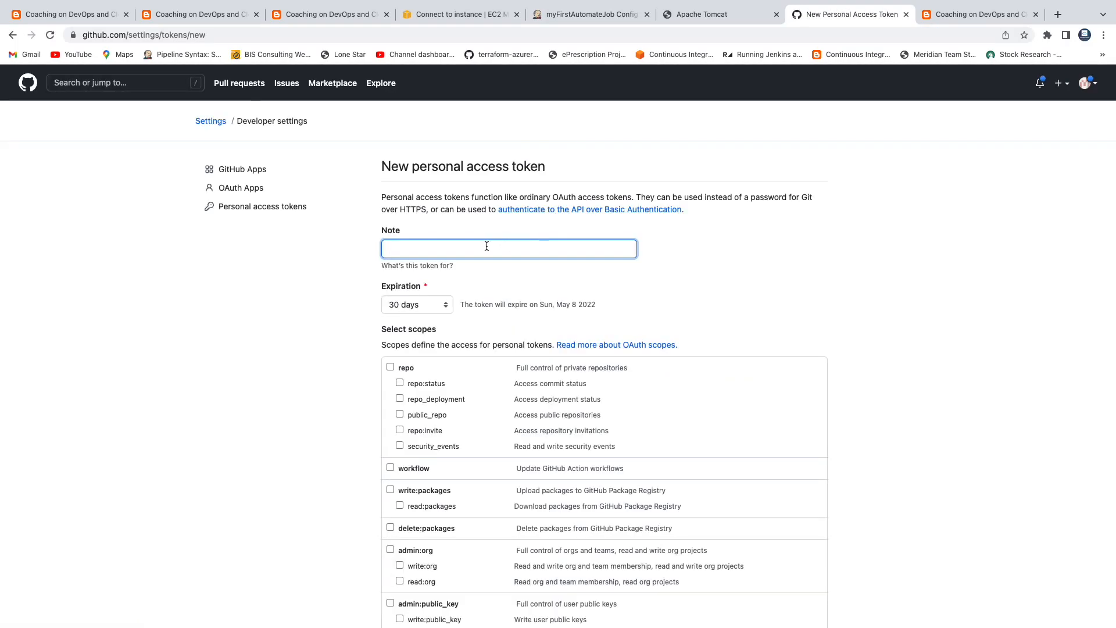
# Step: Generate token 'myToken12345' with 7-day expiry and full repo scope, then copy its value
pyautogui.write('myToken123')
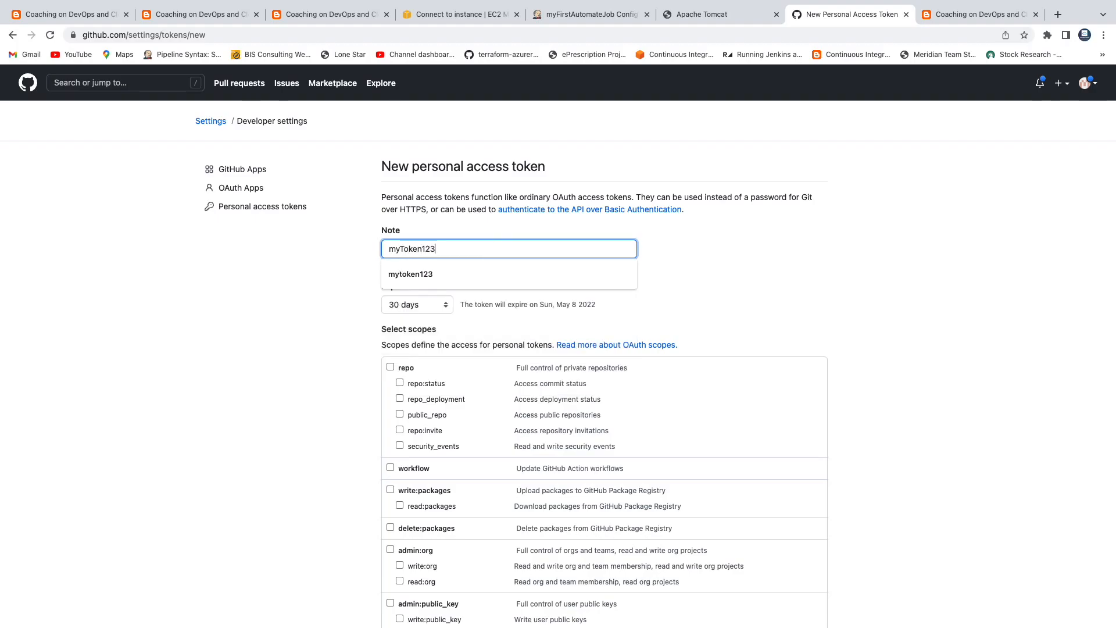
pyautogui.click(807, 260)
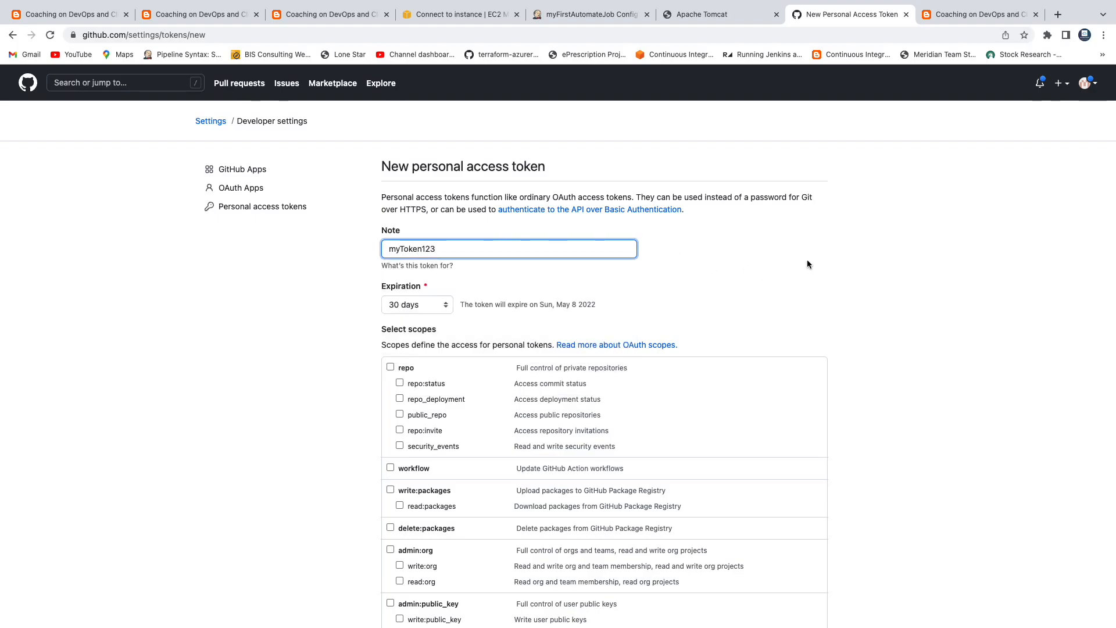
pyautogui.click(454, 249)
pyautogui.write('45')
pyautogui.click(411, 304)
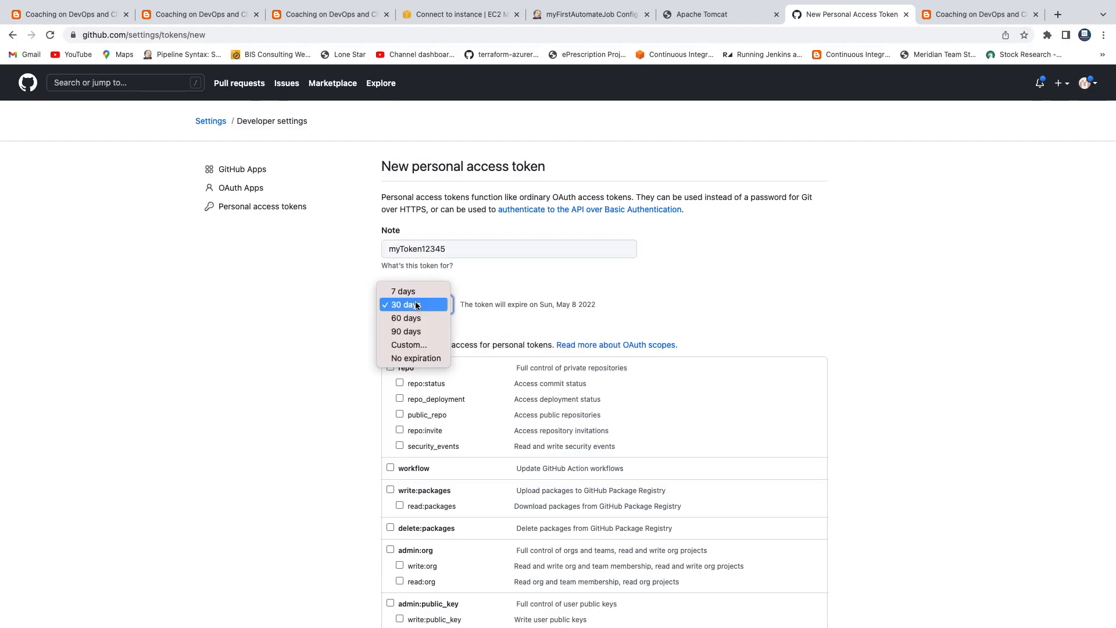
pyautogui.click(409, 293)
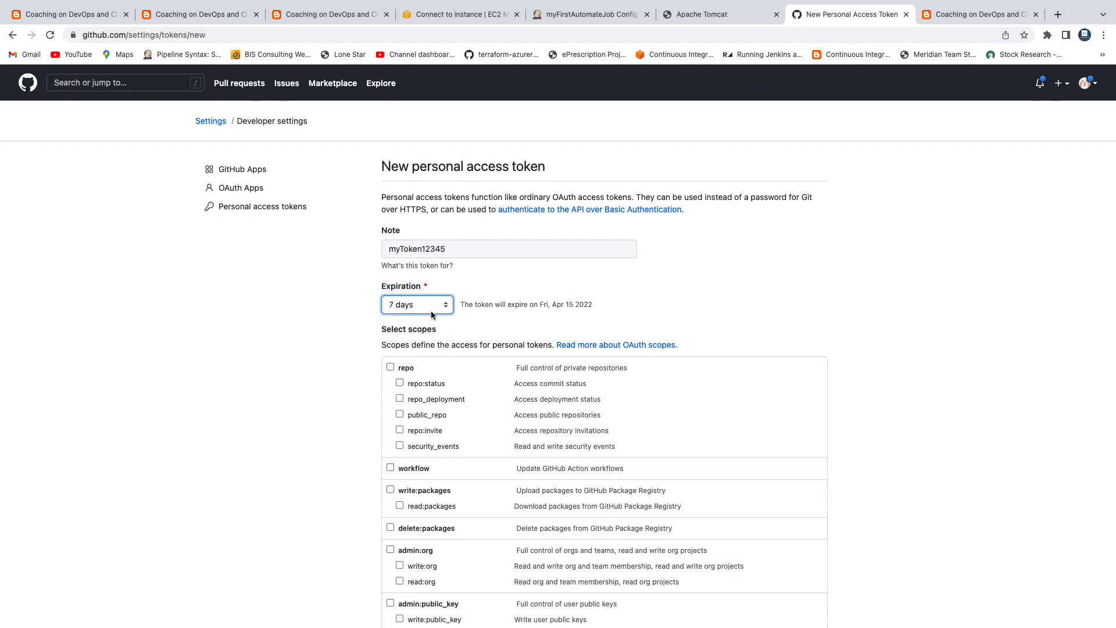
pyautogui.click(398, 367)
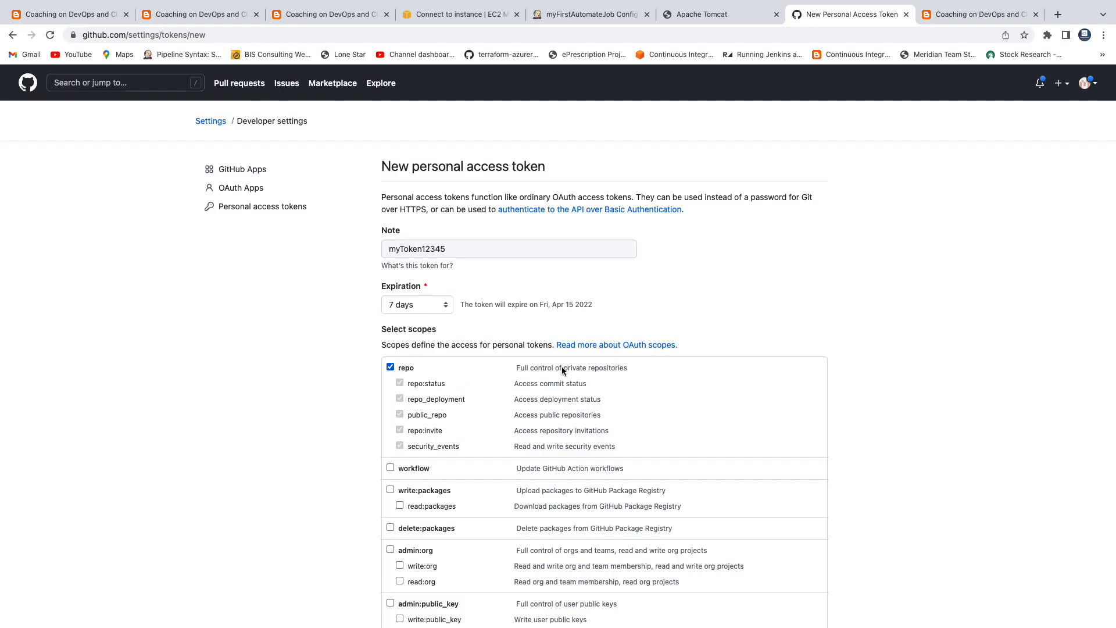
pyautogui.scroll(-9, 856, 358)
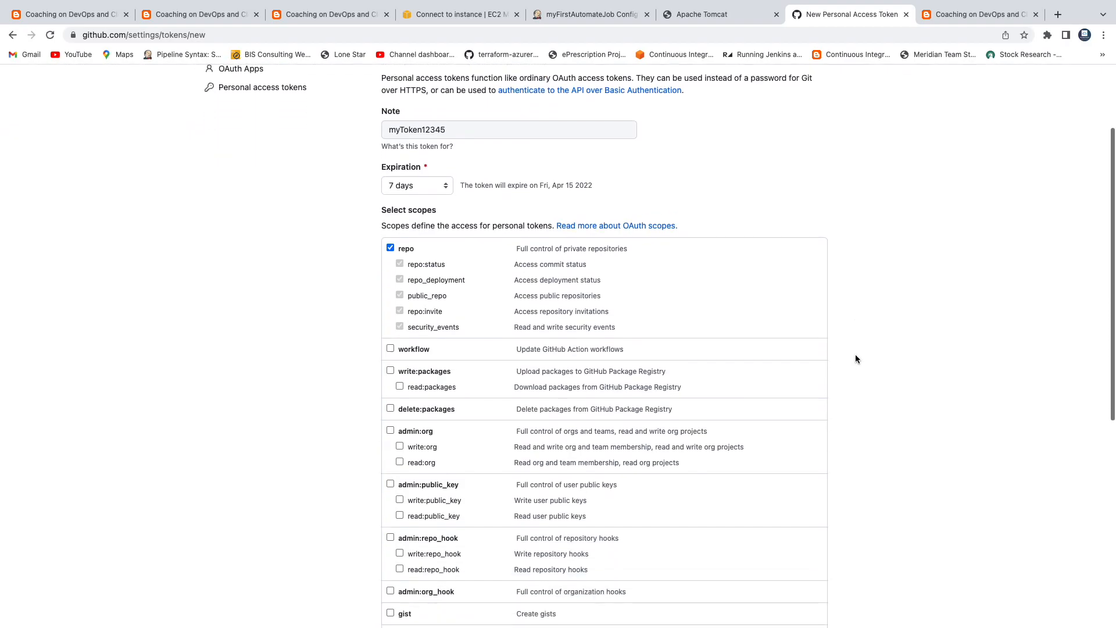
pyautogui.click(435, 523)
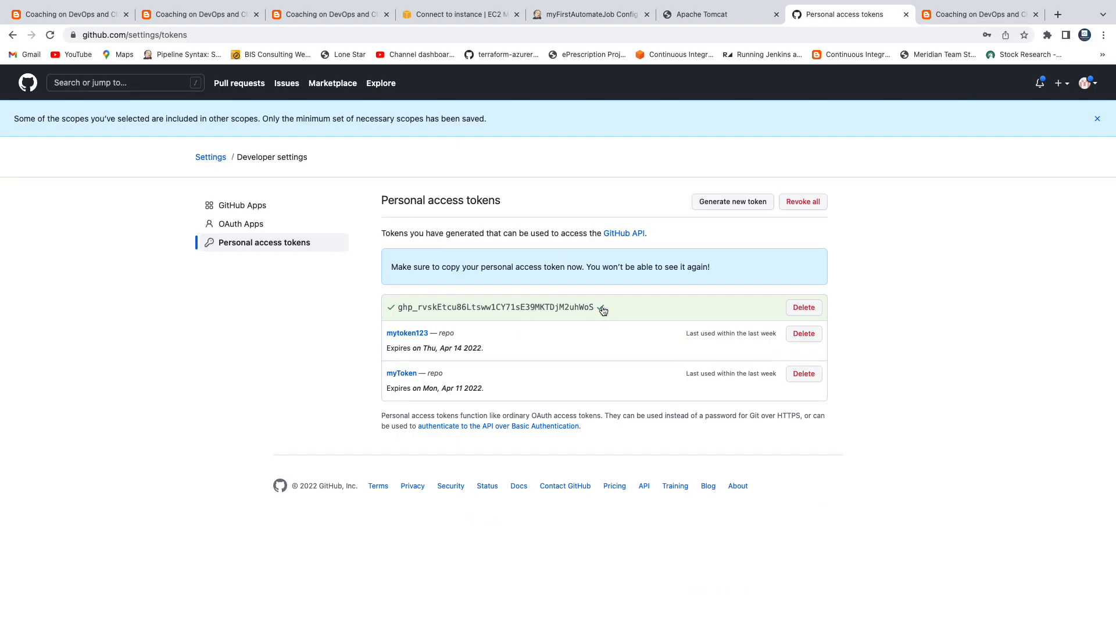
pyautogui.click(602, 308)
# Step: Add a Jenkins credential with the GitHub username, the token as password, and description 'entered github personal access token'
pyautogui.click(559, 17)
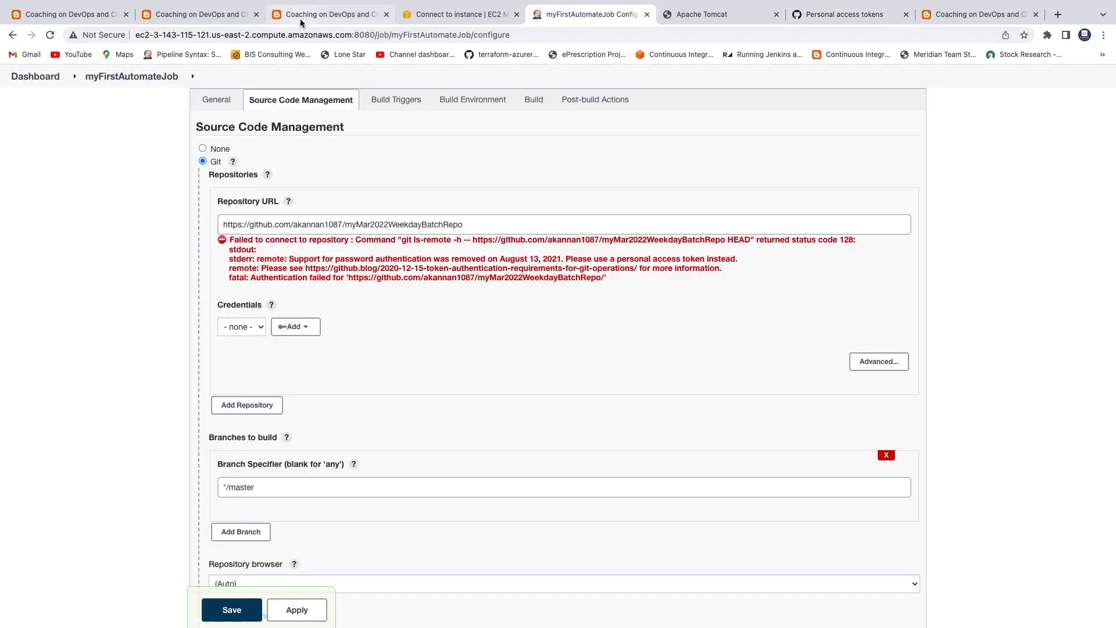
pyautogui.click(313, 332)
pyautogui.click(305, 344)
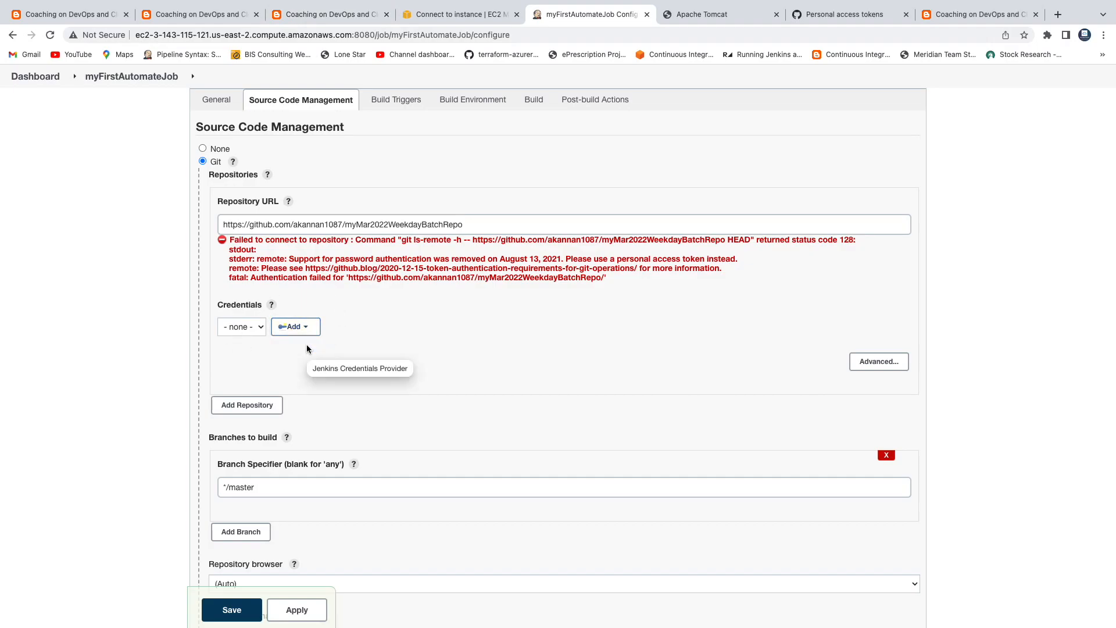
pyautogui.click(227, 382)
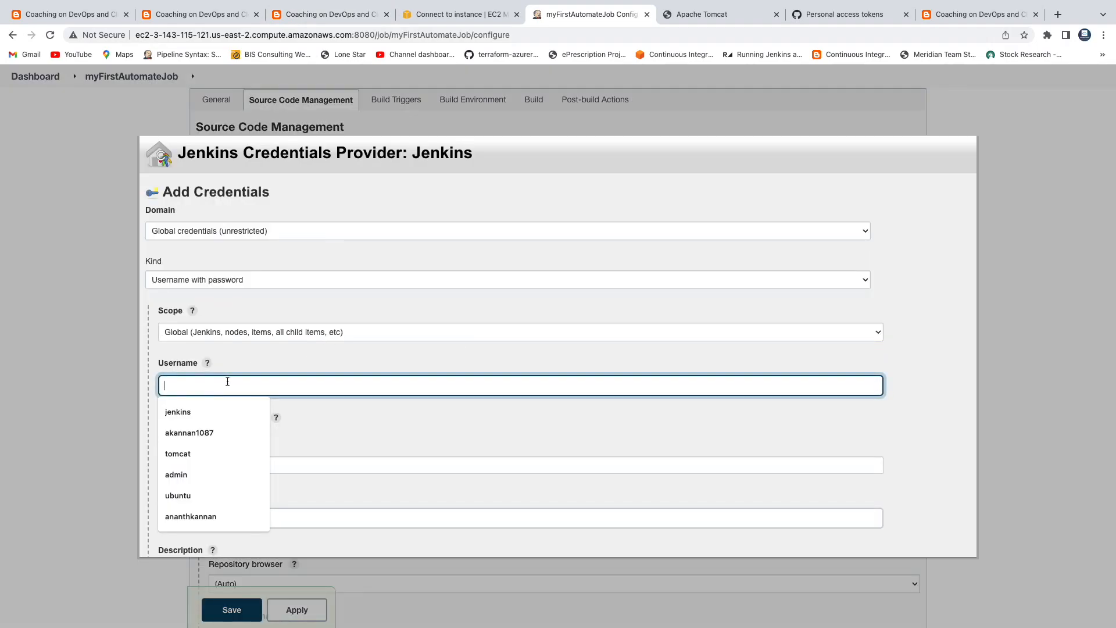
pyautogui.click(197, 431)
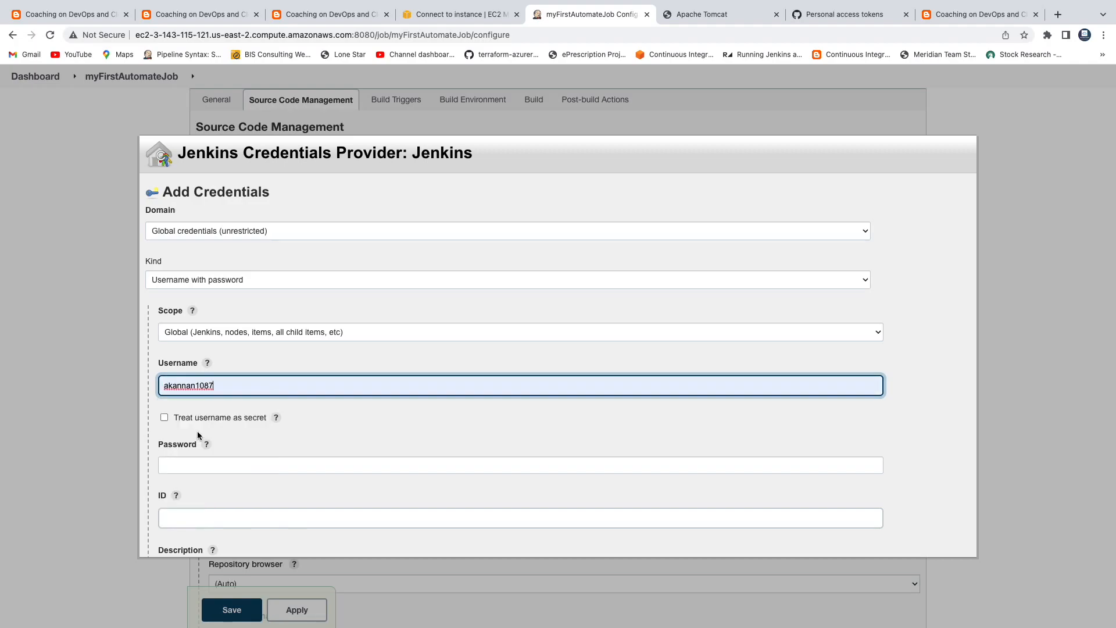
pyautogui.click(228, 464)
pyautogui.hotkey('ctrl', 'v')
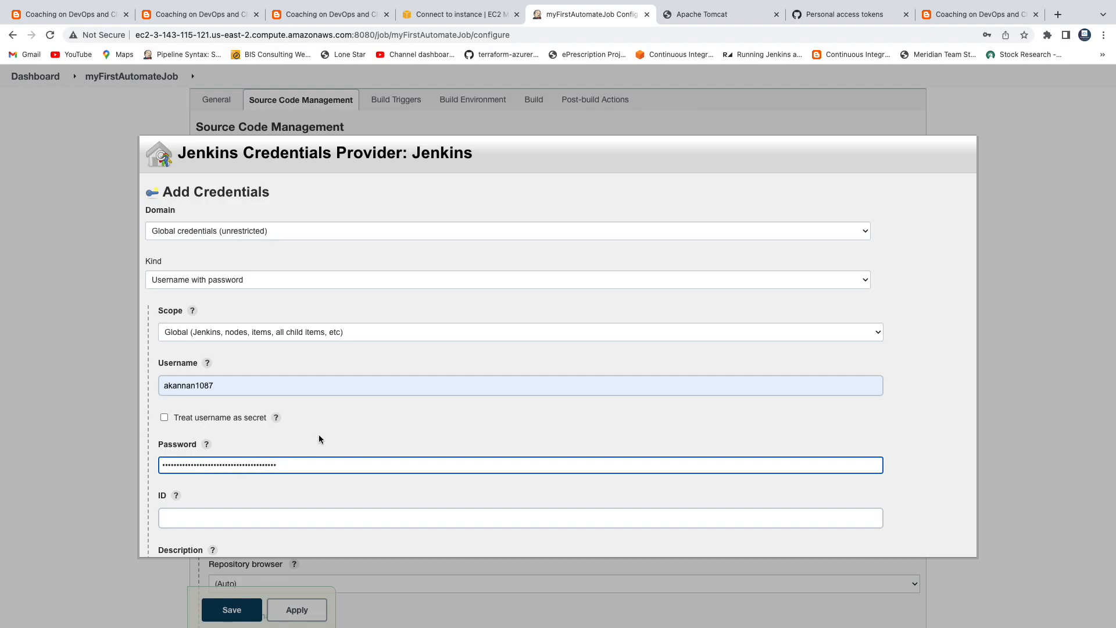
pyautogui.scroll(-2, 318, 434)
pyautogui.click(234, 502)
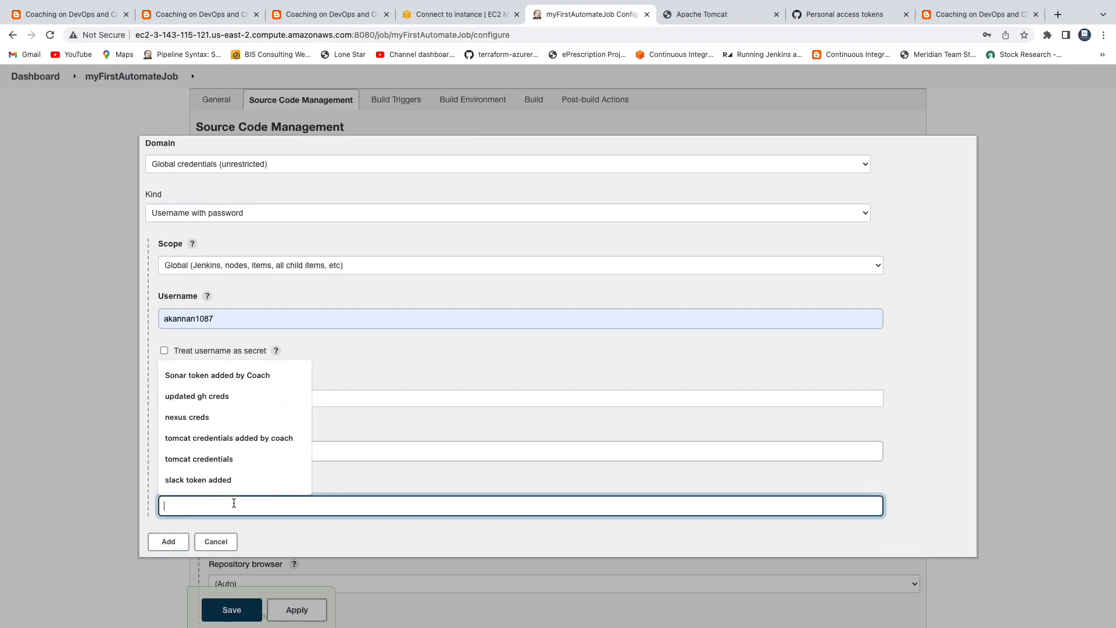
pyautogui.write('en')
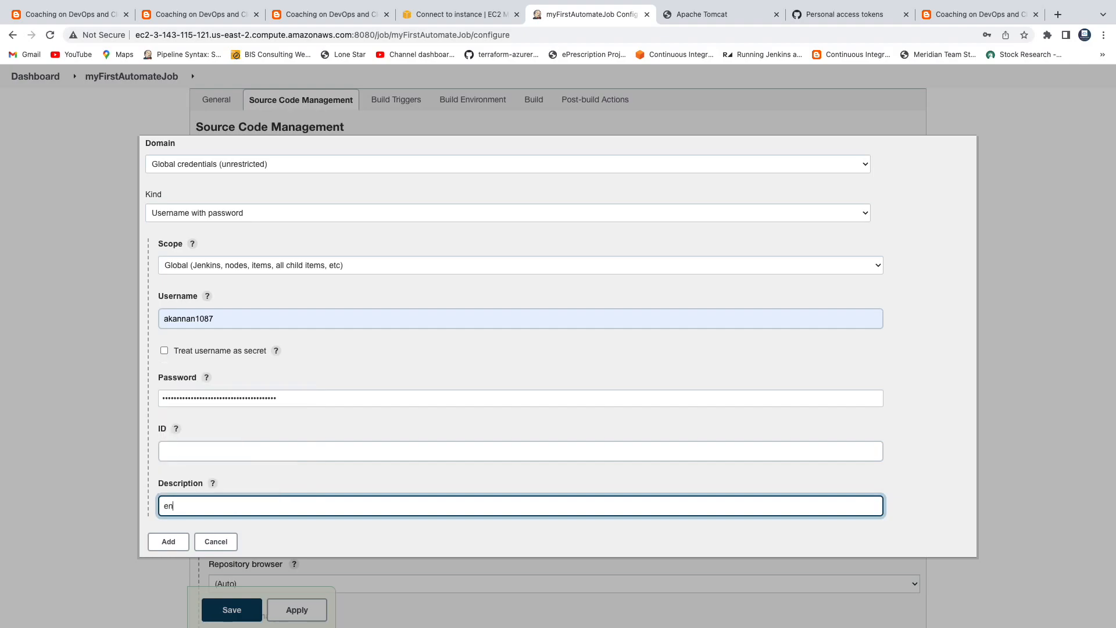
pyautogui.write('tered github personal access token')
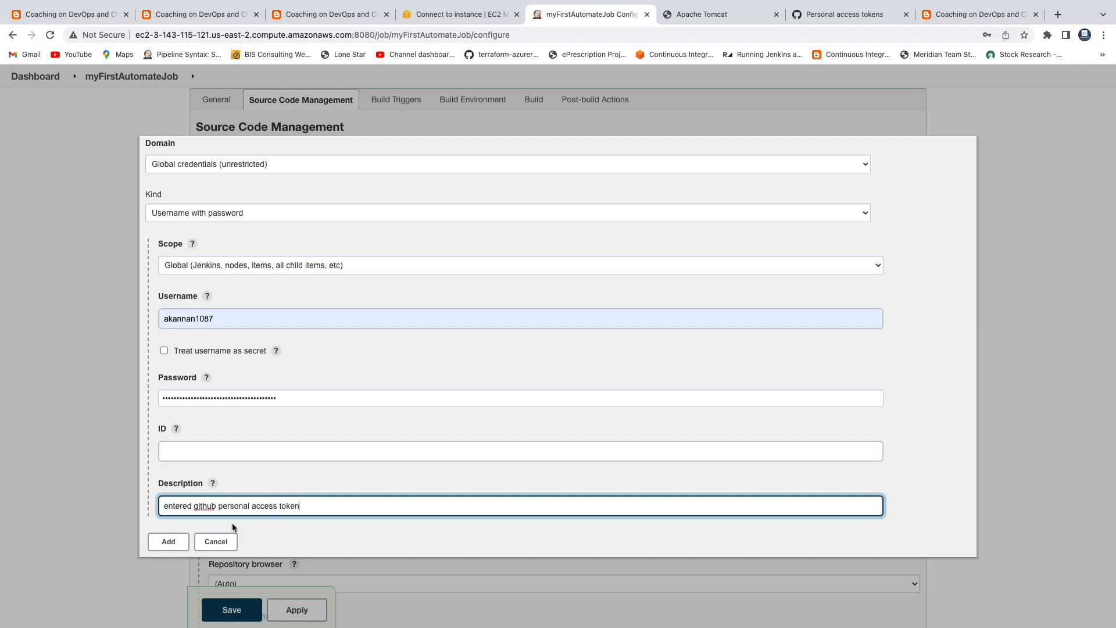
pyautogui.click(169, 541)
# Step: Select the new token credential for the job's Git repository
pyautogui.click(438, 330)
pyautogui.click(406, 337)
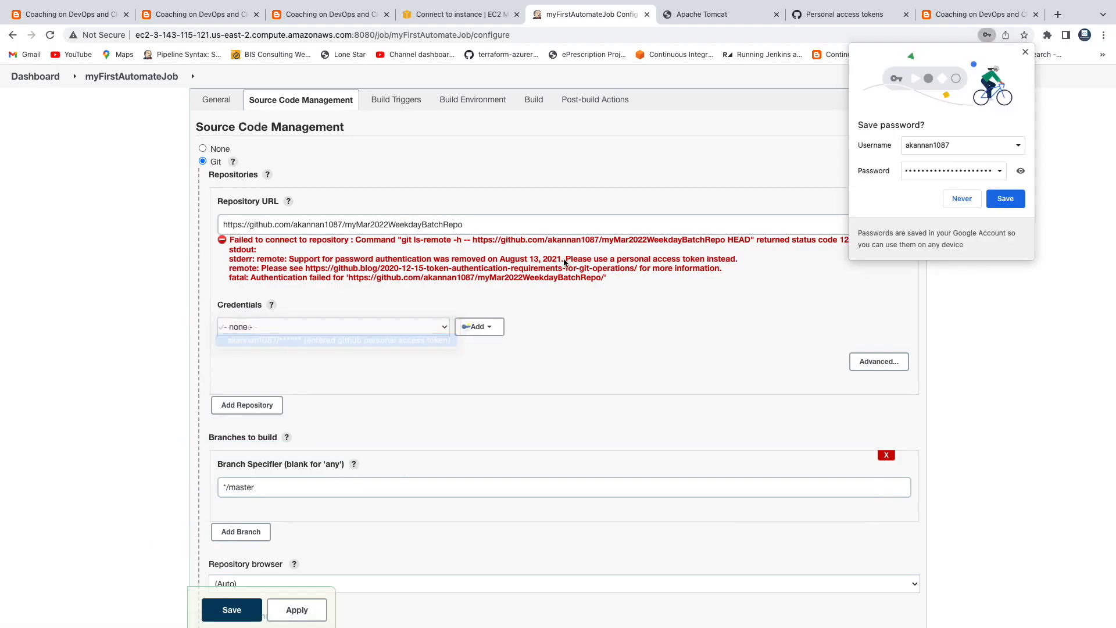
pyautogui.click(962, 201)
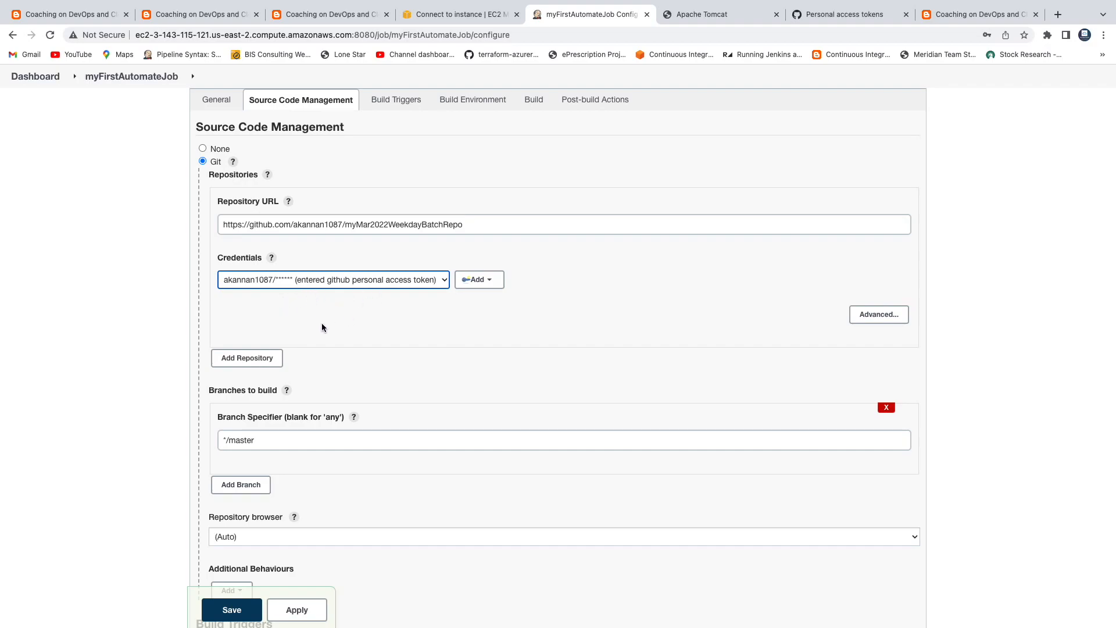
pyautogui.scroll(3, 322, 328)
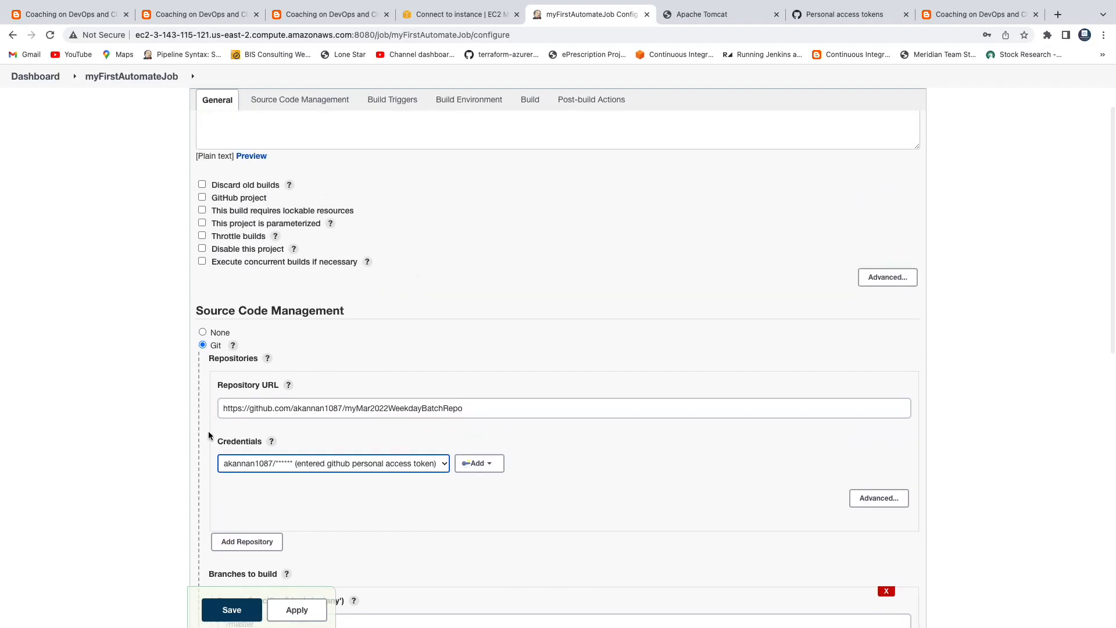
pyautogui.scroll(-2, 539, 256)
pyautogui.click(394, 364)
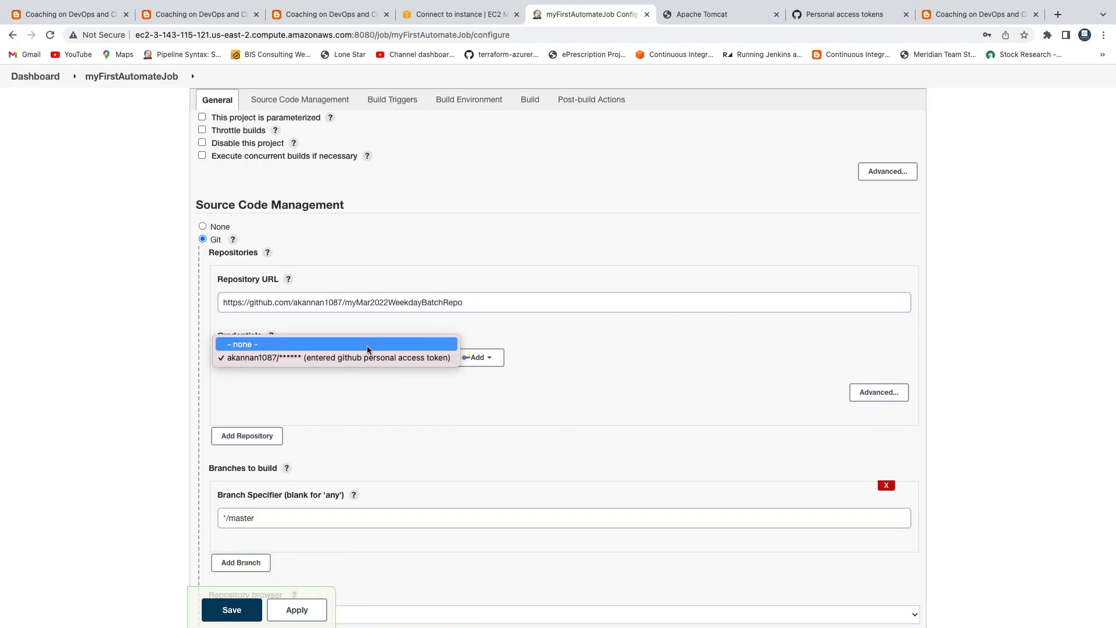
pyautogui.click(366, 344)
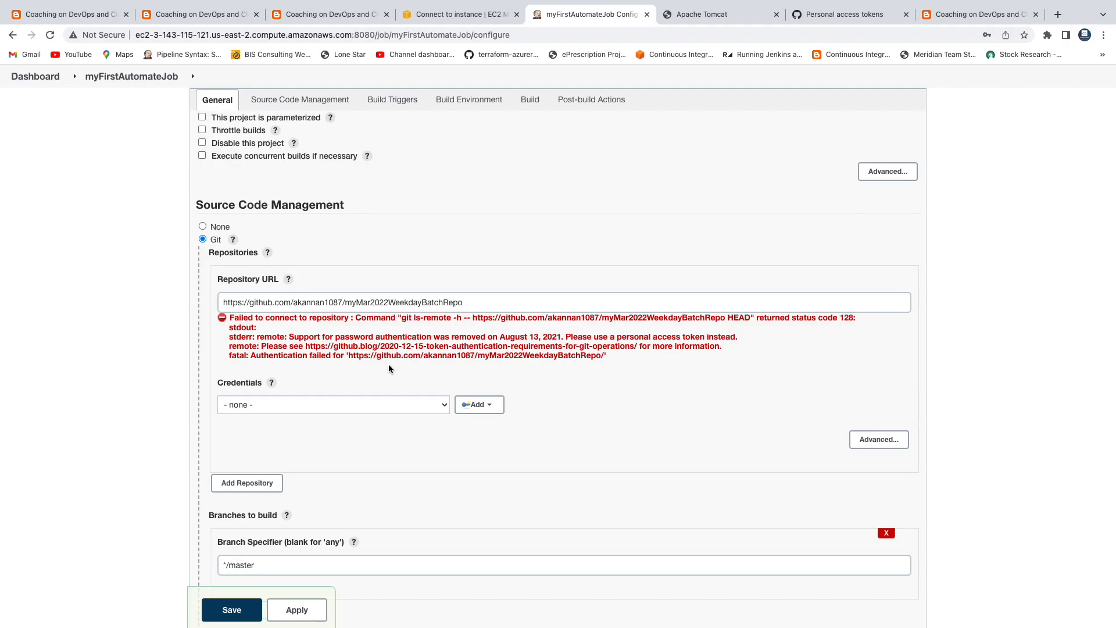
pyautogui.click(350, 407)
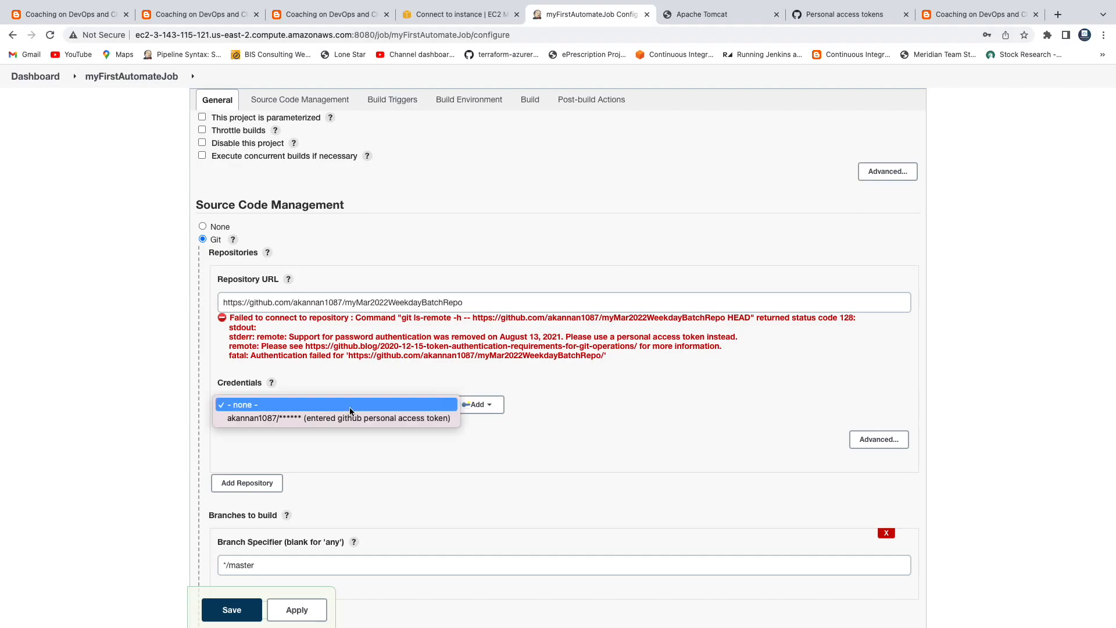
pyautogui.click(349, 416)
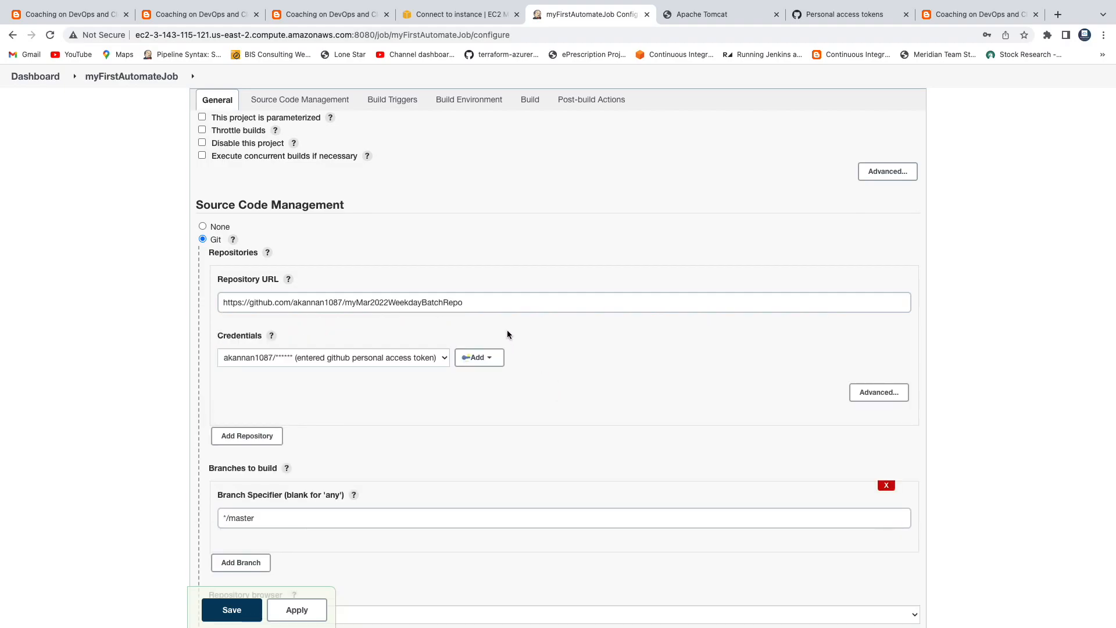
pyautogui.scroll(-2, 392, 401)
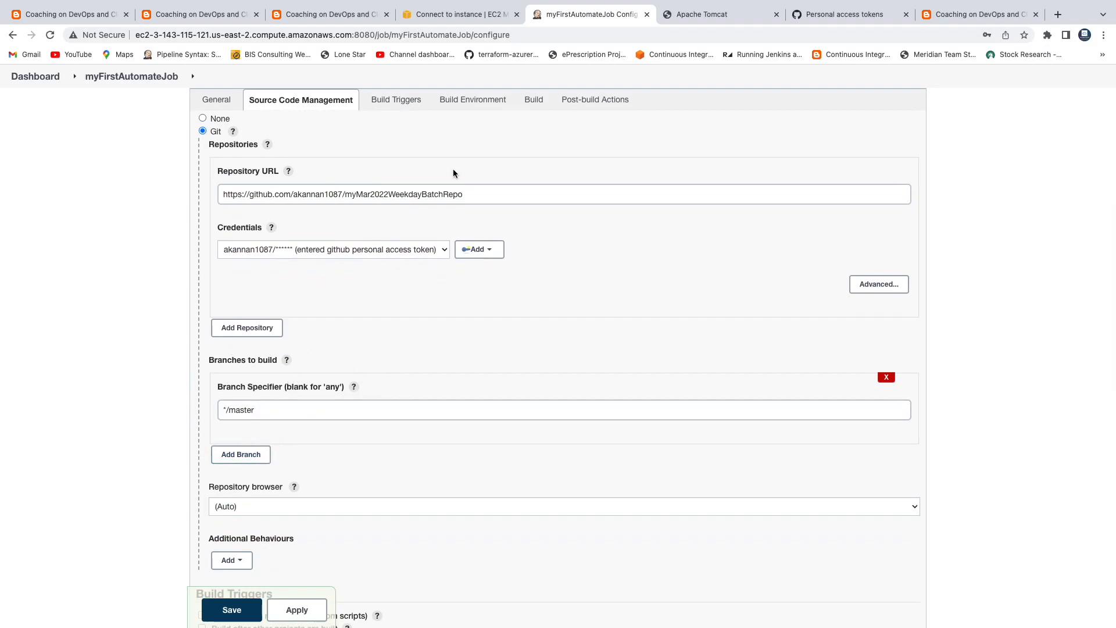
# Step: Go back to the GitHub repository page and check that its only branch is main
pyautogui.click(848, 15)
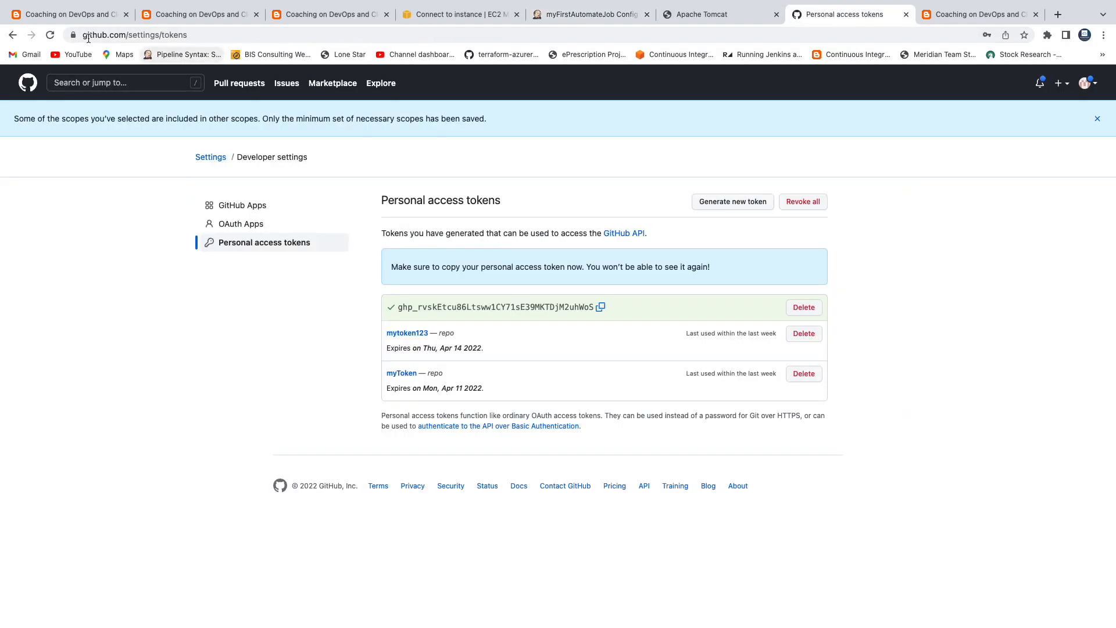
pyautogui.click(14, 36)
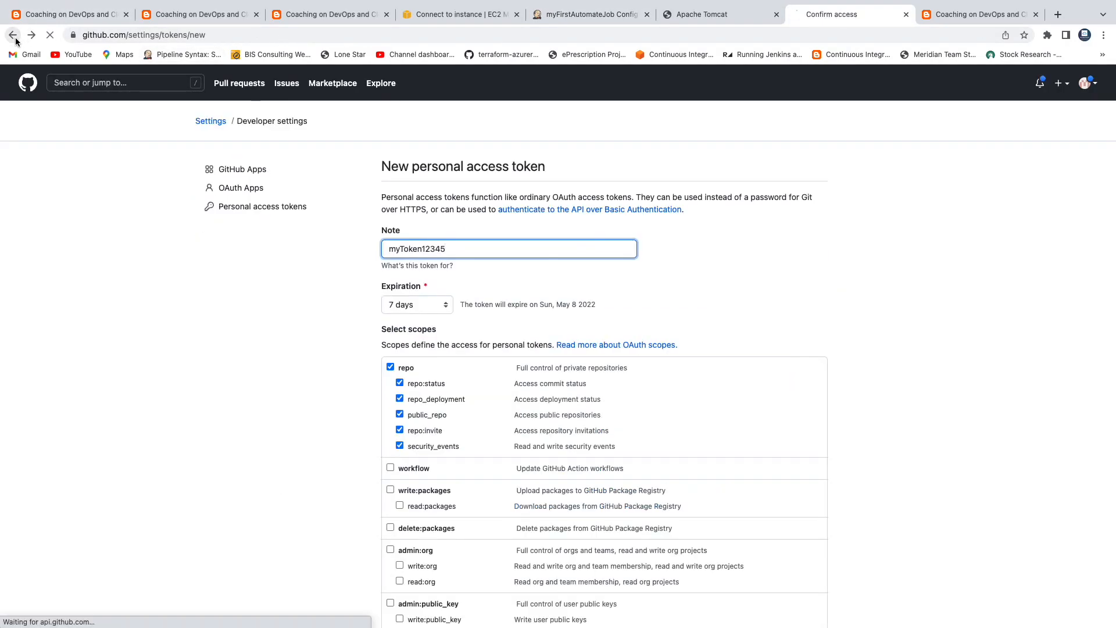
pyautogui.click(13, 35)
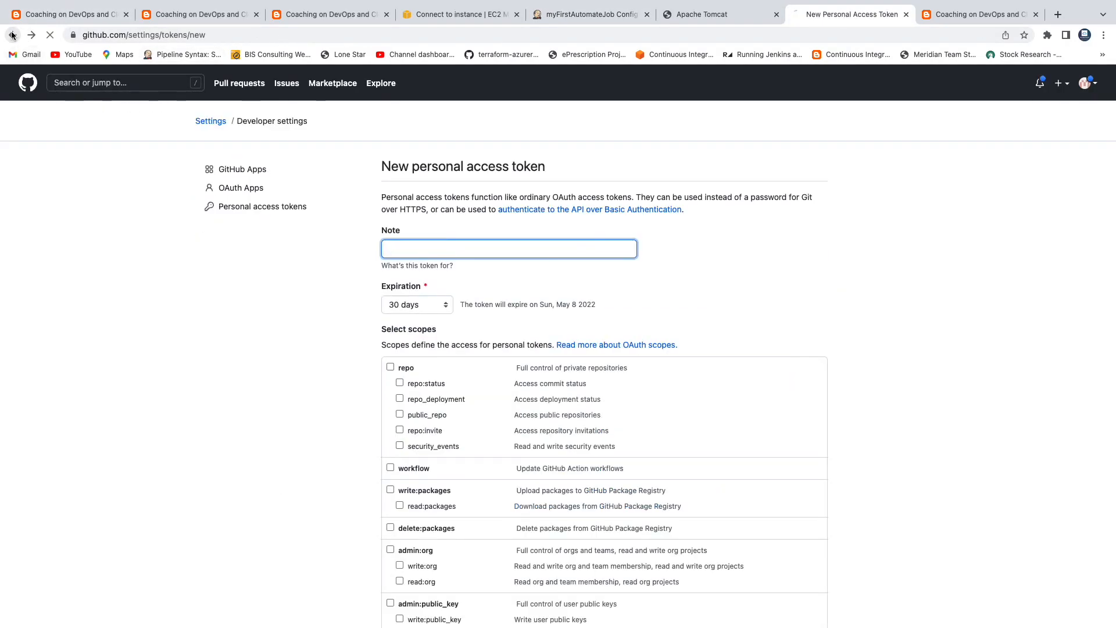
pyautogui.click(13, 35)
pyautogui.click(13, 35)
pyautogui.click(12, 35)
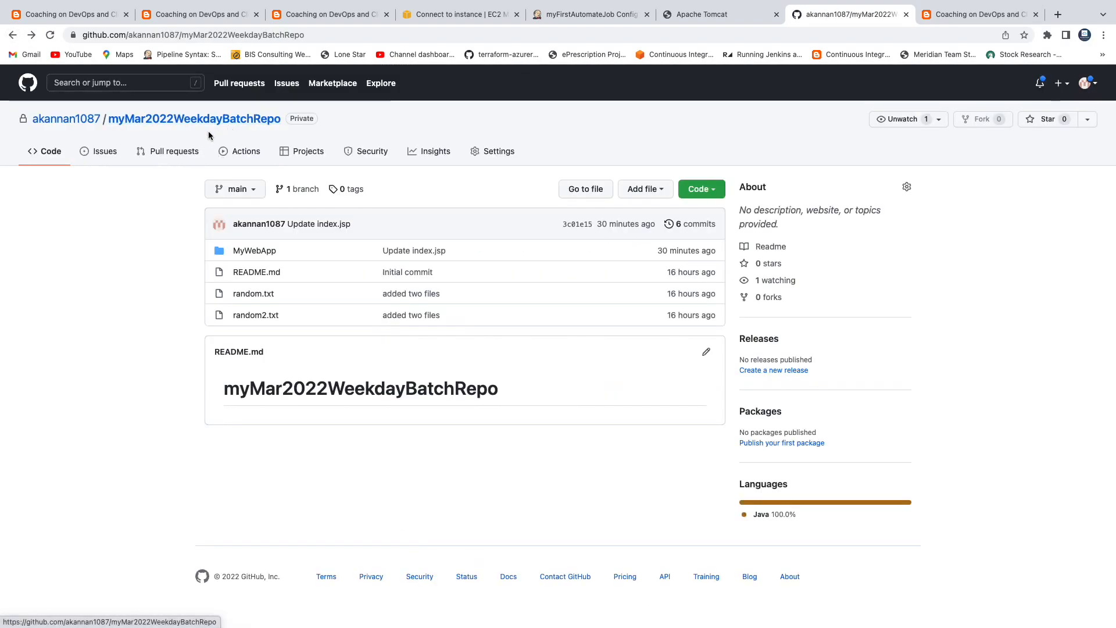
pyautogui.click(255, 194)
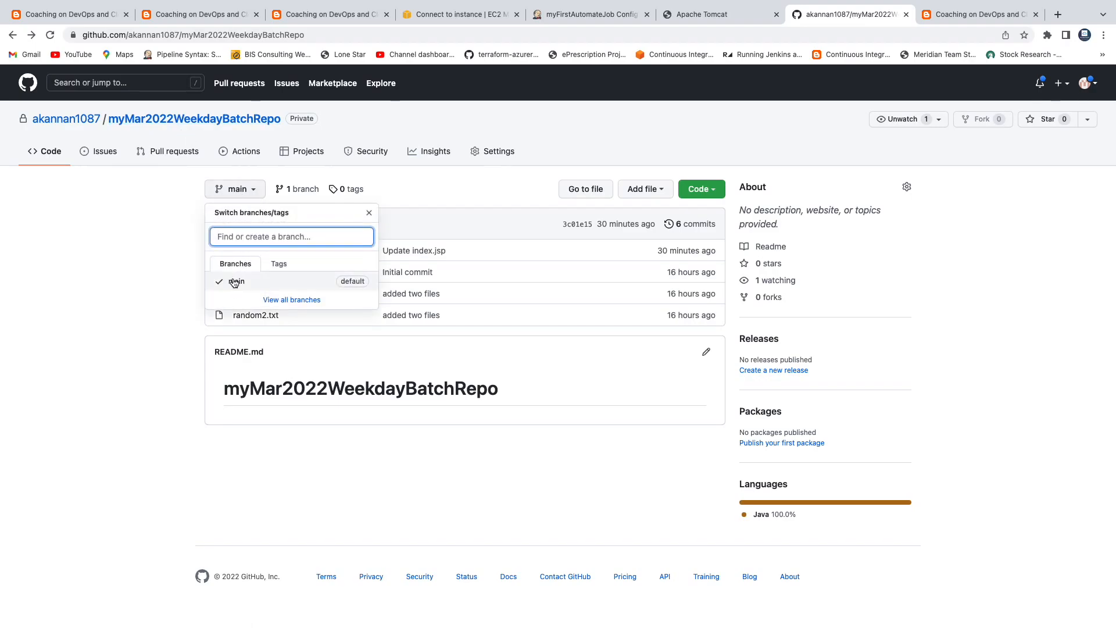
pyautogui.click(608, 22)
# Step: Change the job's branch specifier from */master to */main
pyautogui.click(242, 410)
pyautogui.doubleClick(242, 410)
pyautogui.write('main')
pyautogui.click(113, 416)
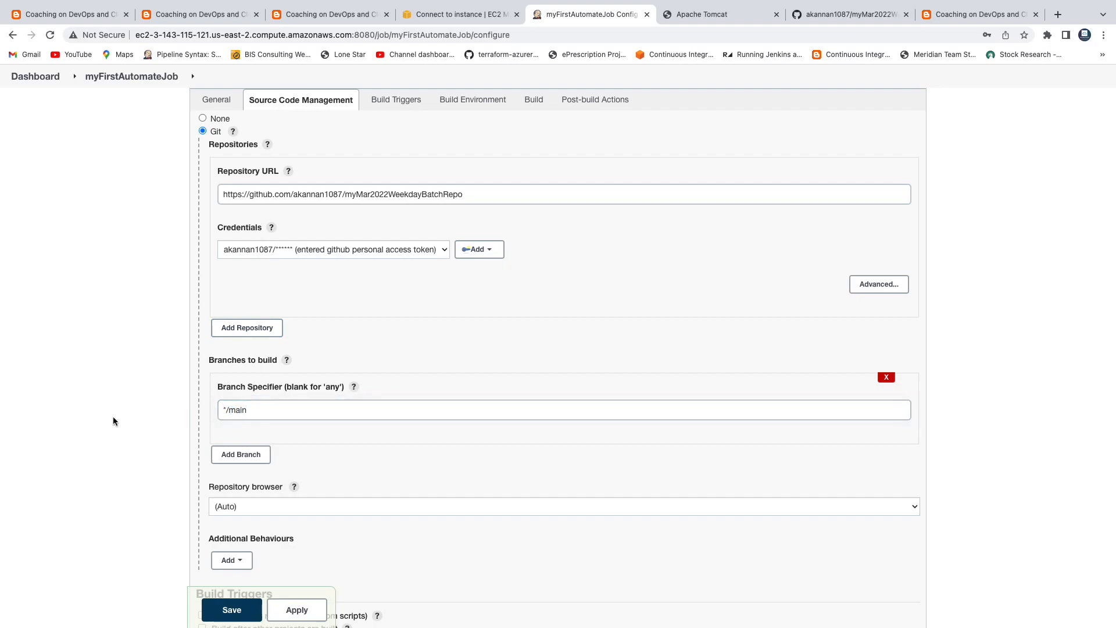
pyautogui.scroll(-3, 113, 416)
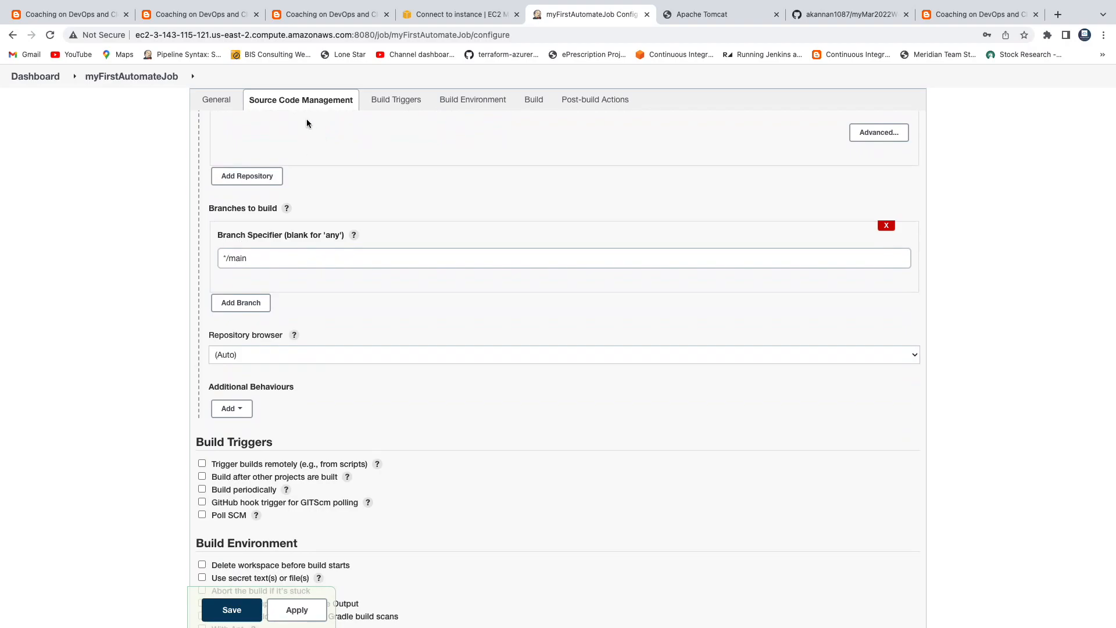
pyautogui.scroll(3, 352, 140)
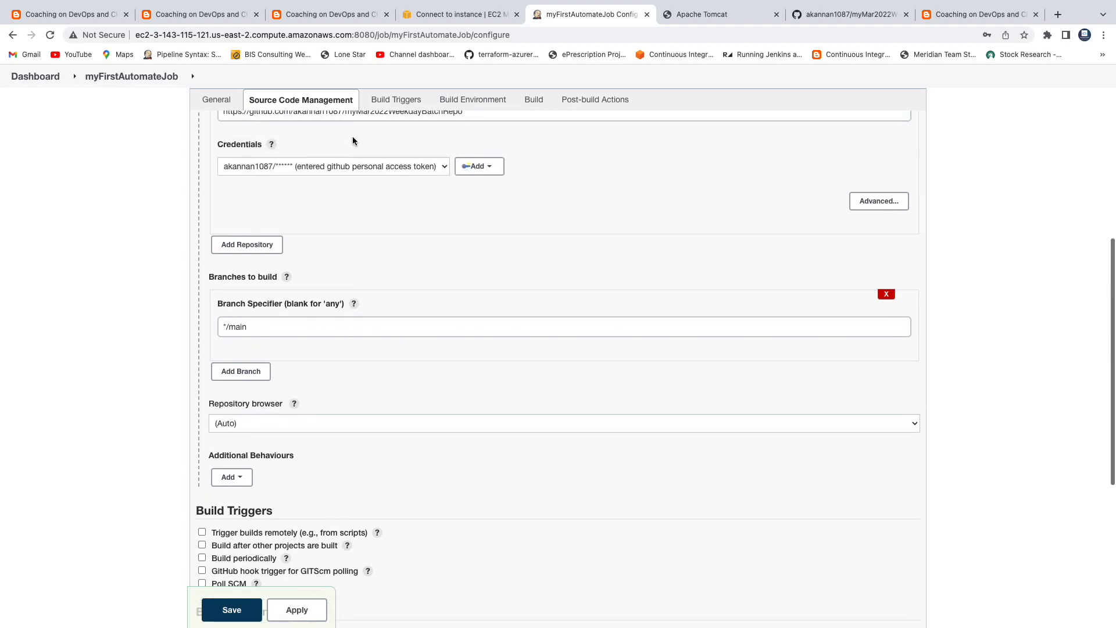
pyautogui.click(407, 106)
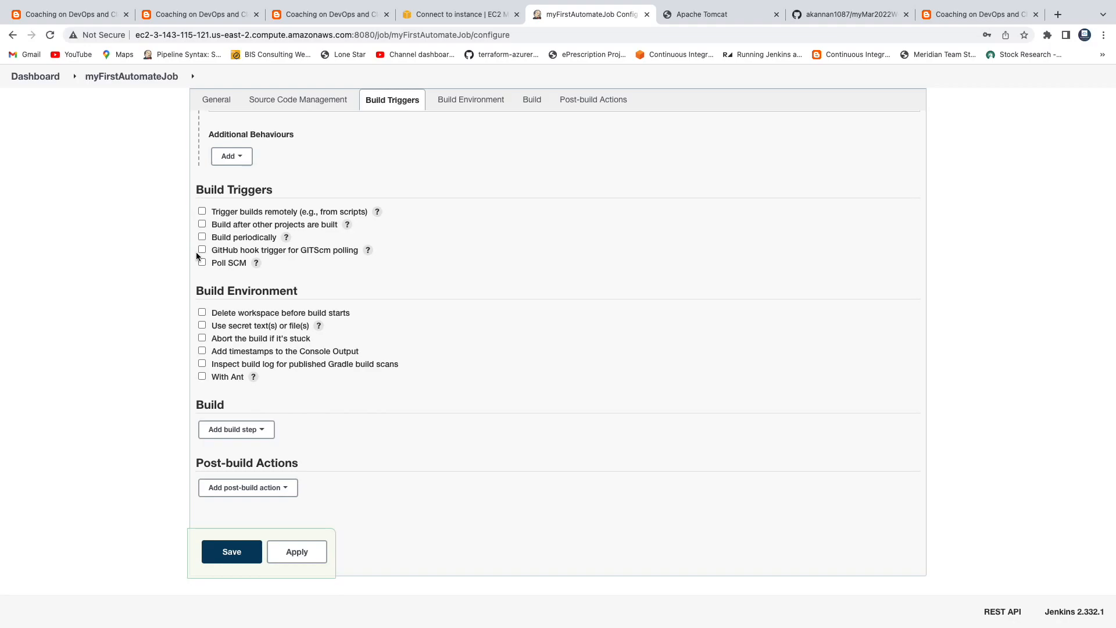
# Step: Open the 'trigger jenkins jobs' diagram image via Spotlight search
pyautogui.press('super+space')
pyautogui.write('trigger')
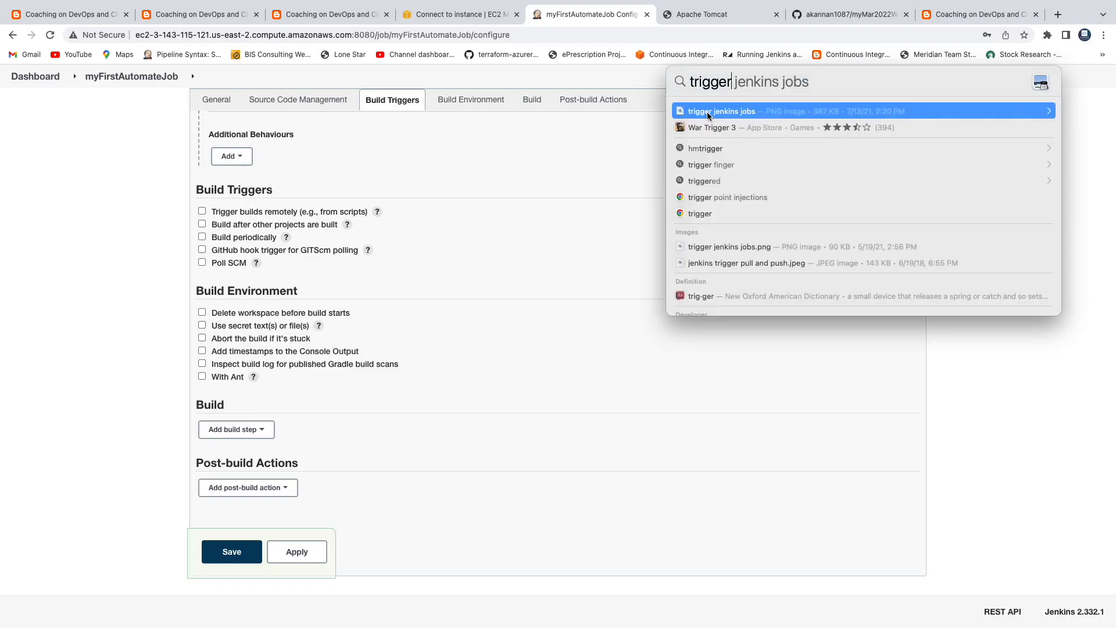
pyautogui.click(707, 112)
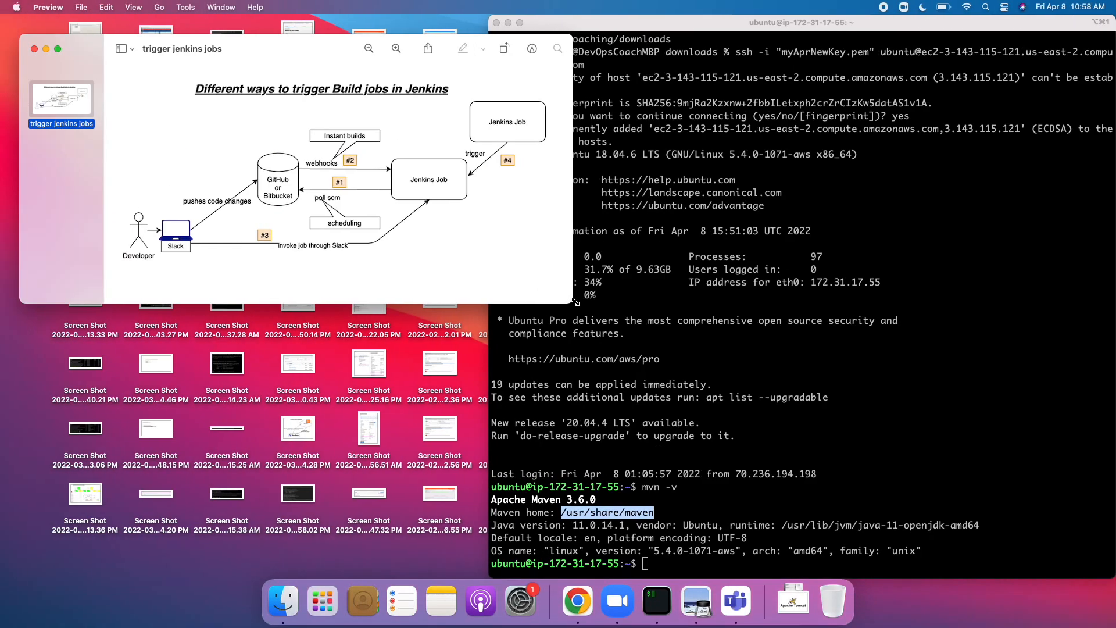
pyautogui.moveTo(575, 301); pyautogui.dragTo(822, 539)
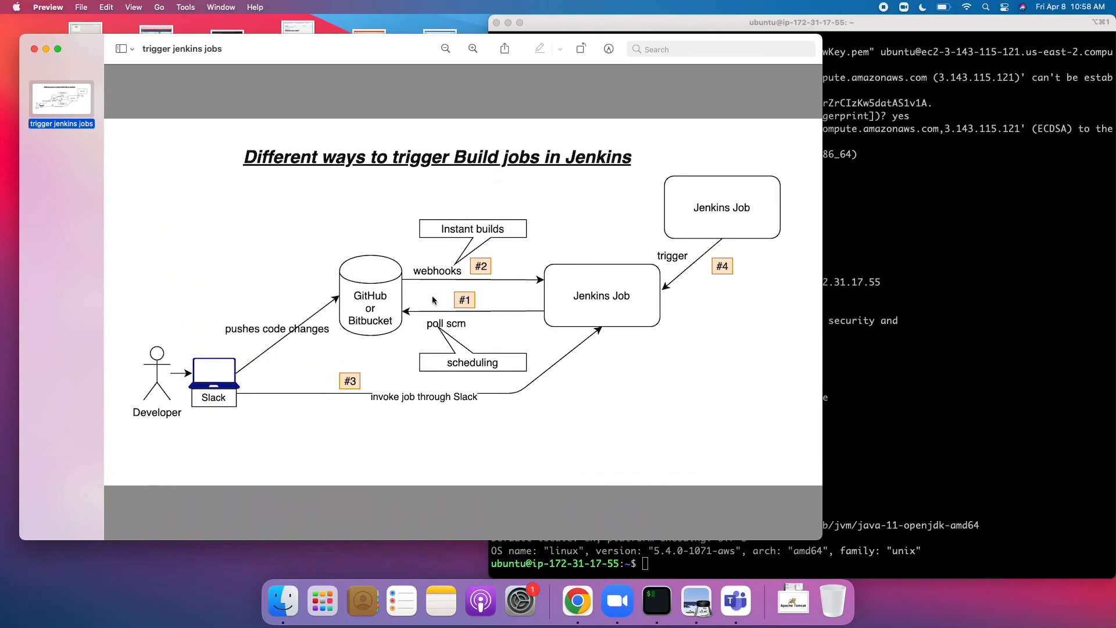
pyautogui.moveTo(409, 290); pyautogui.dragTo(529, 376)
pyautogui.click(537, 351)
pyautogui.moveTo(393, 201); pyautogui.dragTo(528, 287)
pyautogui.click(354, 445)
pyautogui.moveTo(235, 349); pyautogui.dragTo(458, 435)
pyautogui.click(577, 411)
pyautogui.moveTo(671, 192); pyautogui.dragTo(724, 218)
pyautogui.moveTo(546, 254); pyautogui.dragTo(658, 334)
pyautogui.click(693, 342)
pyautogui.moveTo(408, 287); pyautogui.dragTo(539, 370)
pyautogui.click(578, 605)
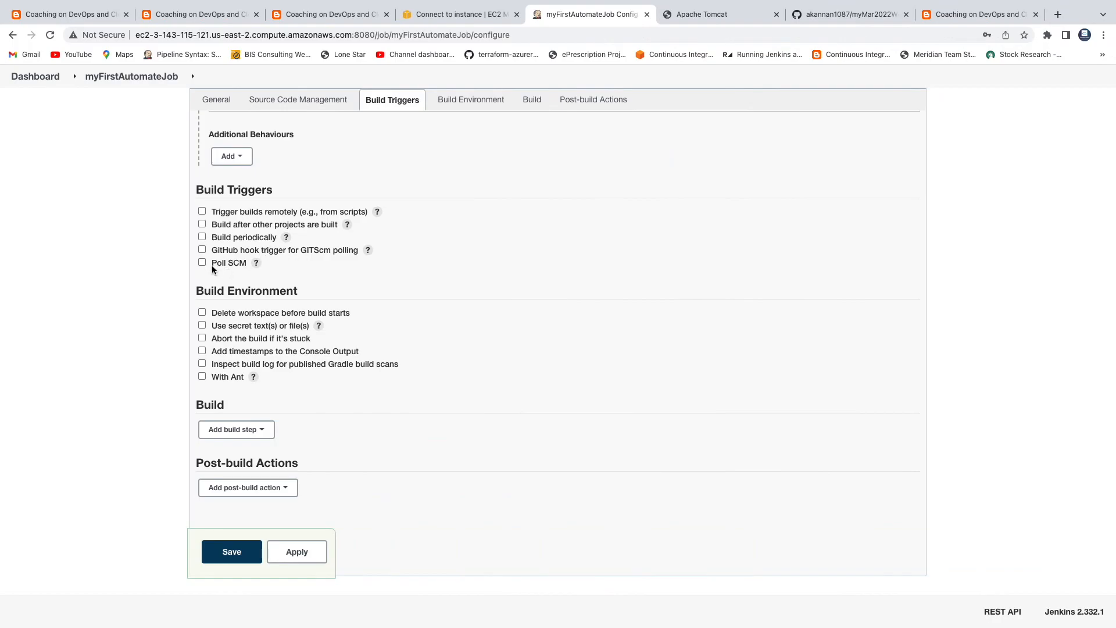
# Step: Enable Poll SCM with schedule H/02 * * * *, adapted from the H/15 help example
pyautogui.click(201, 262)
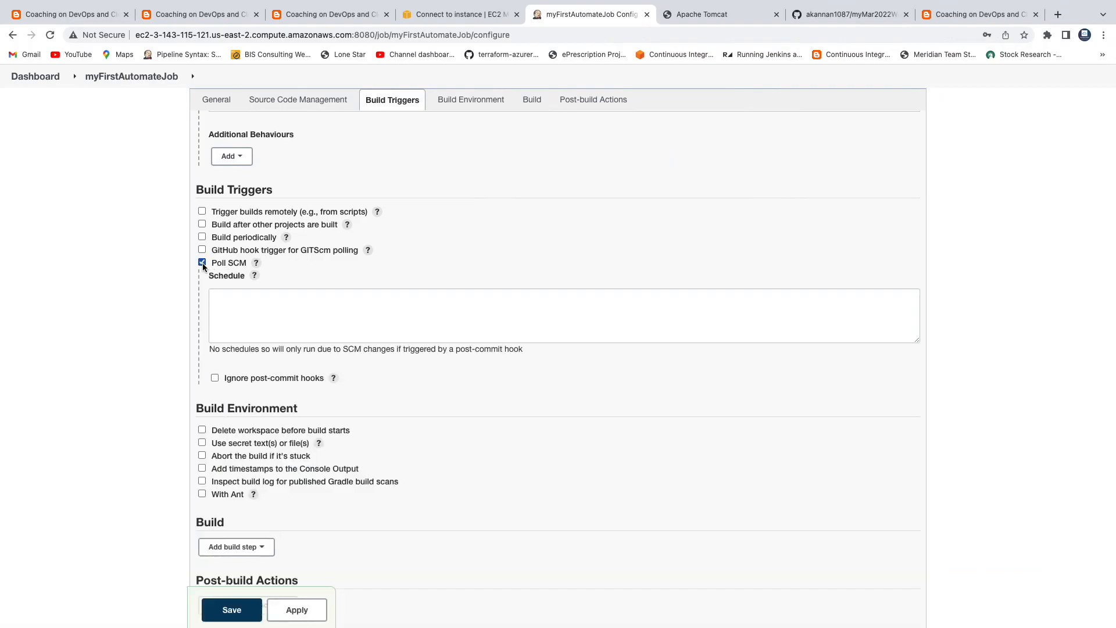
pyautogui.click(255, 276)
pyautogui.scroll(-1, 381, 406)
pyautogui.scroll(-5, 382, 406)
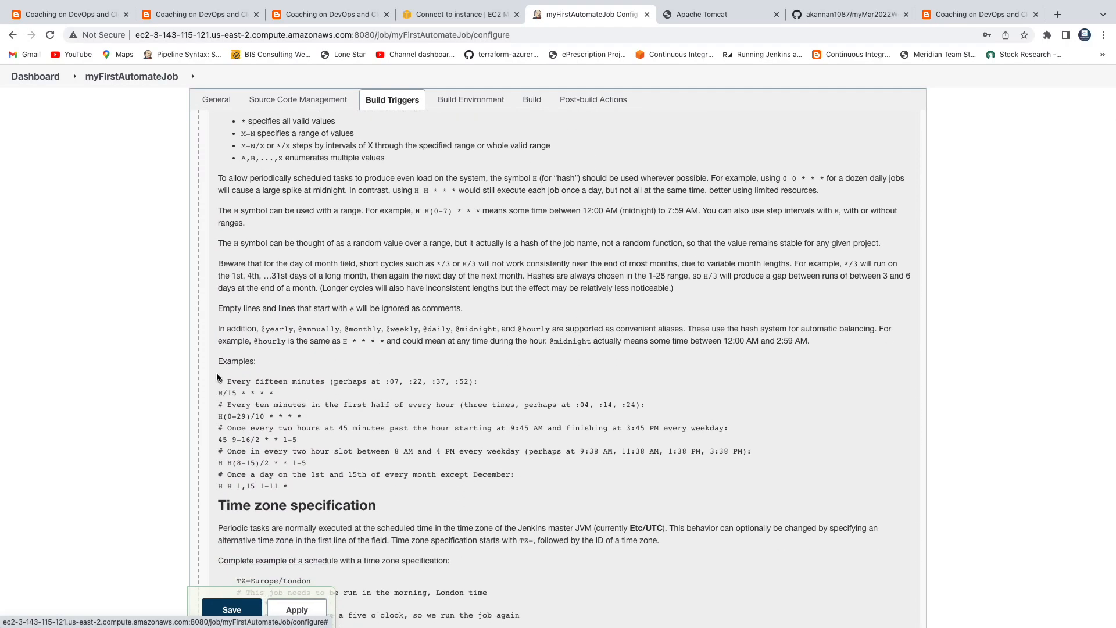
pyautogui.tripleClick(252, 392)
pyautogui.press('super+c')
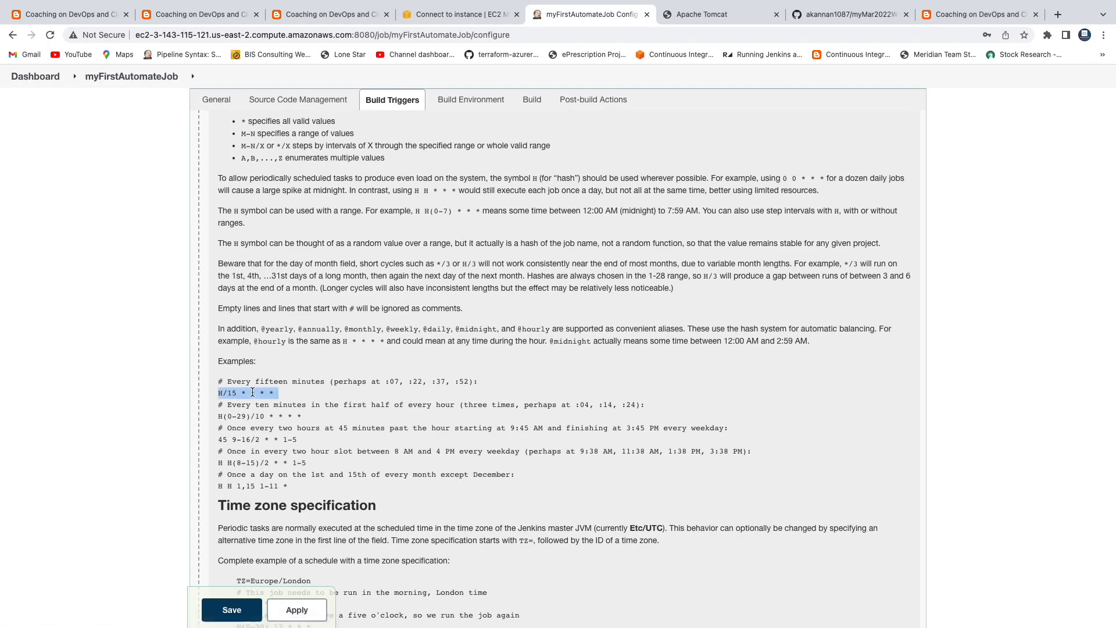
pyautogui.scroll(6, 352, 385)
pyautogui.scroll(-5, 295, 486)
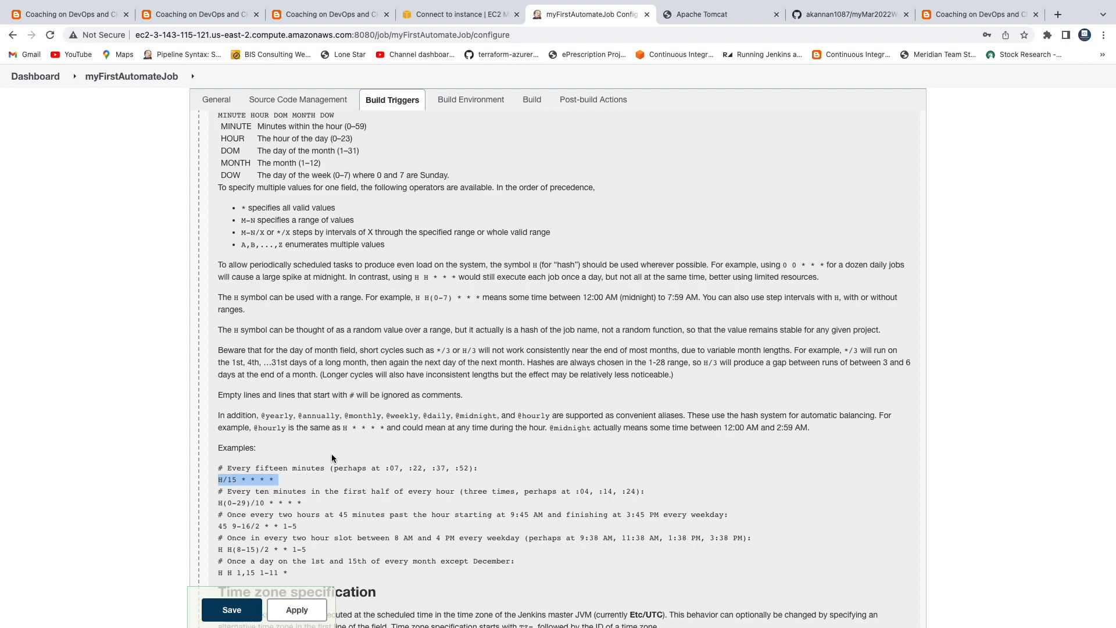
pyautogui.scroll(6, 314, 465)
pyautogui.click(256, 404)
pyautogui.press('super+v')
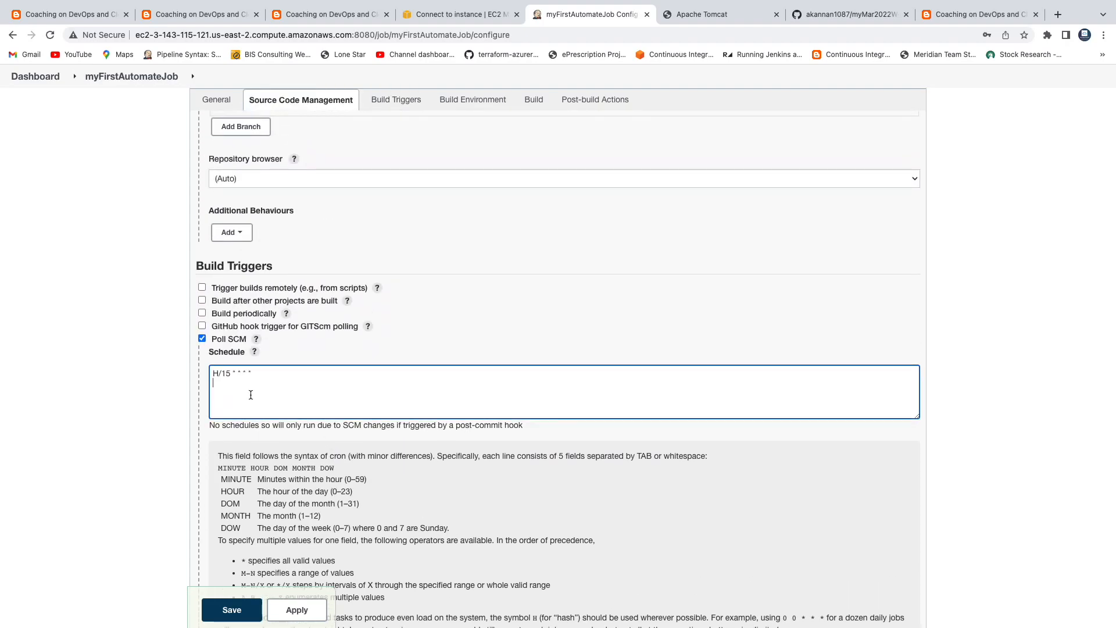
pyautogui.press('BackSpace')
pyautogui.press('BackSpace')
pyautogui.write('02')
pyautogui.click(255, 353)
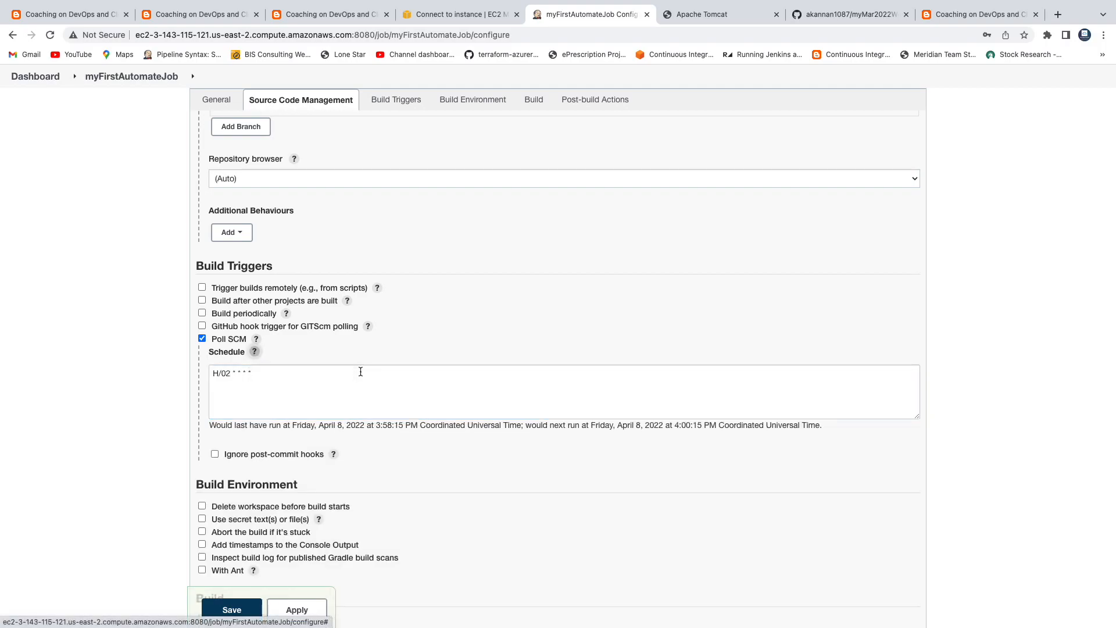
pyautogui.scroll(-2, 359, 372)
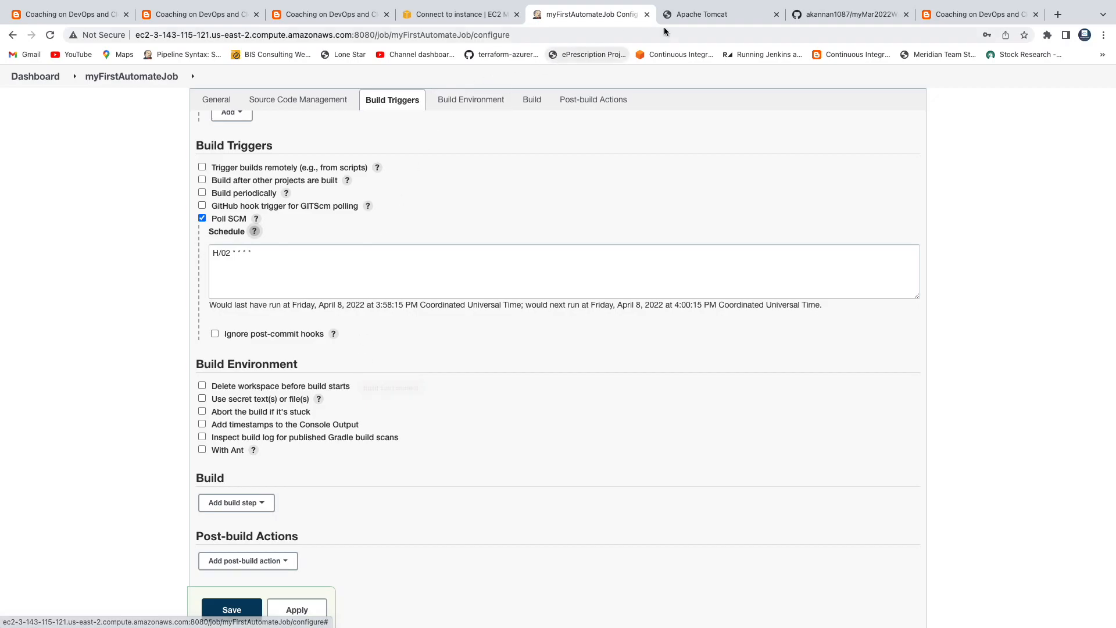
# Step: Close the GitHub branch list and return to the Jenkins job configuration
pyautogui.click(849, 14)
pyautogui.click(133, 359)
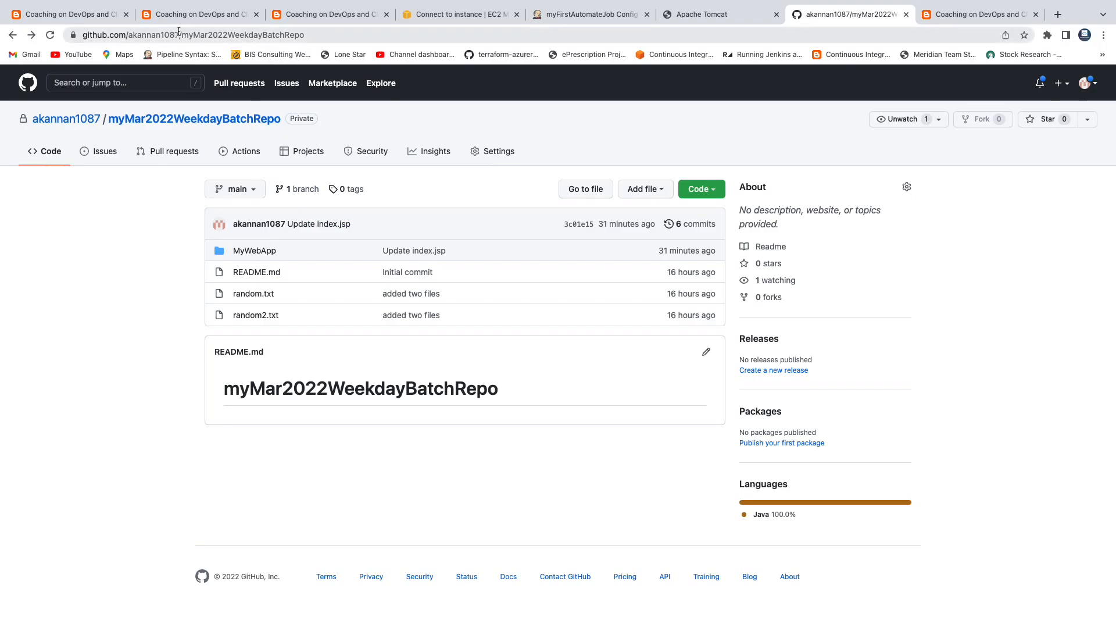
pyautogui.click(562, 17)
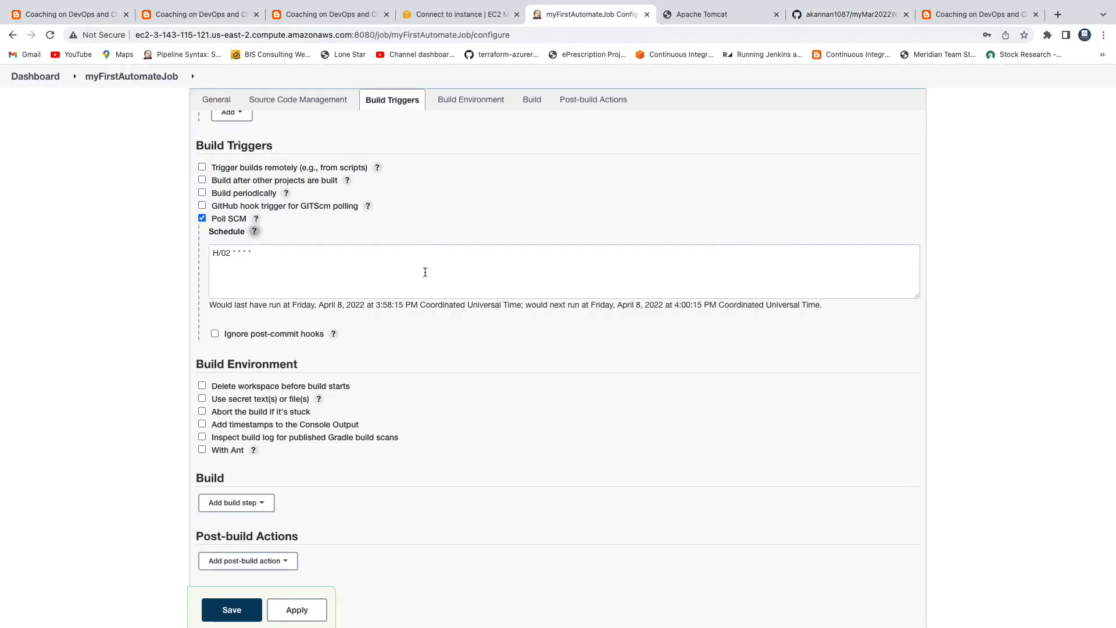
pyautogui.scroll(-2, 445, 404)
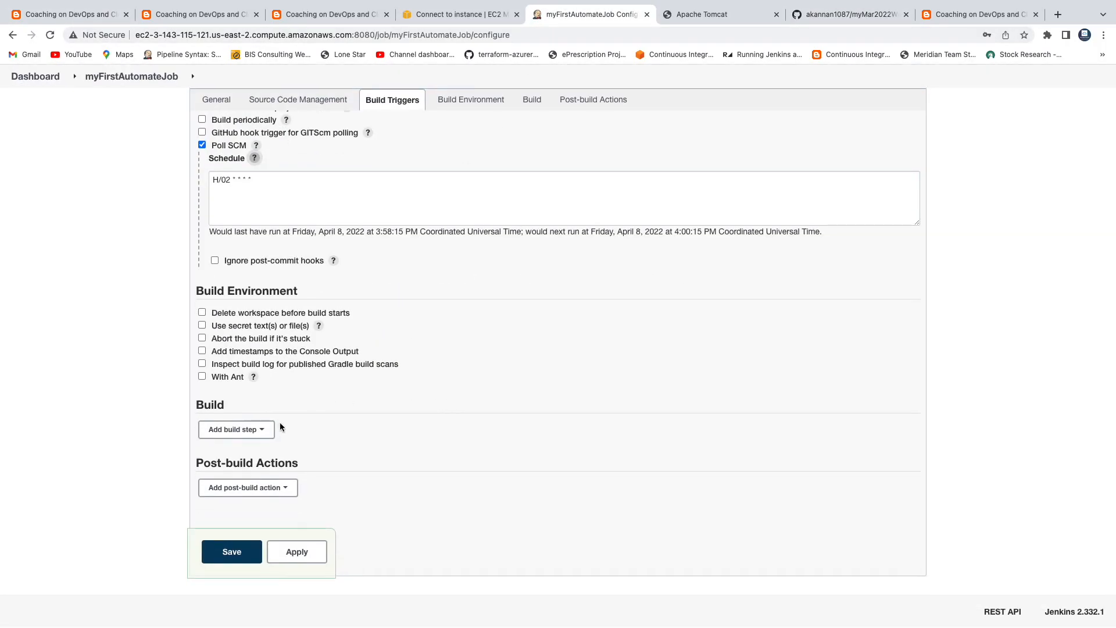
# Step: Add an Invoke top-level Maven targets build step using Maven3 with goals 'clean install'
pyautogui.click(269, 433)
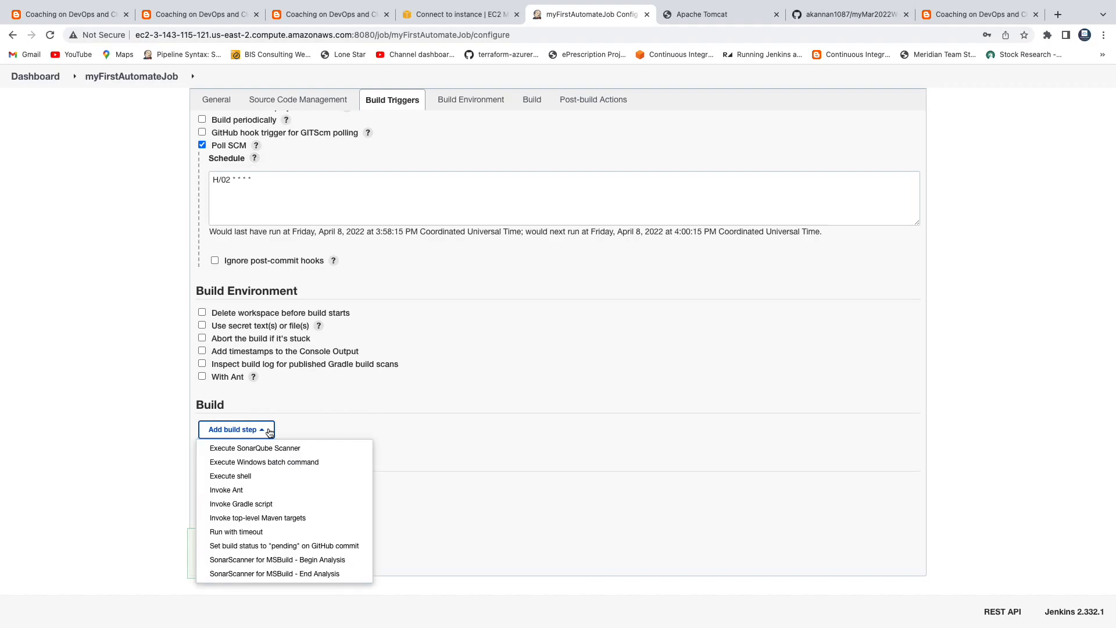
pyautogui.click(263, 518)
pyautogui.scroll(-3, 421, 393)
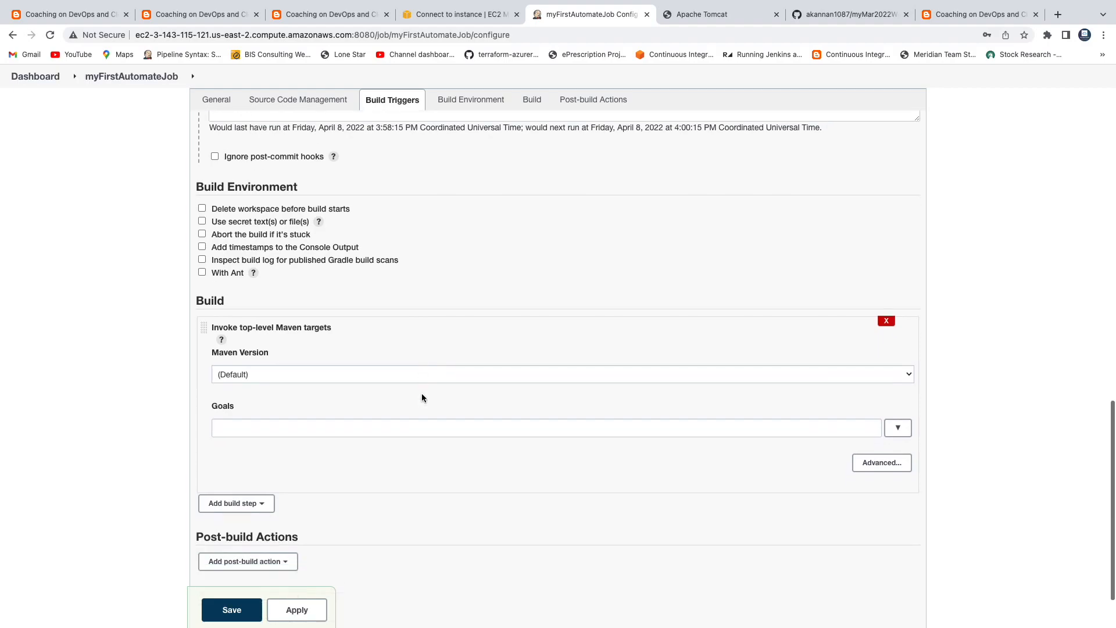
pyautogui.click(346, 344)
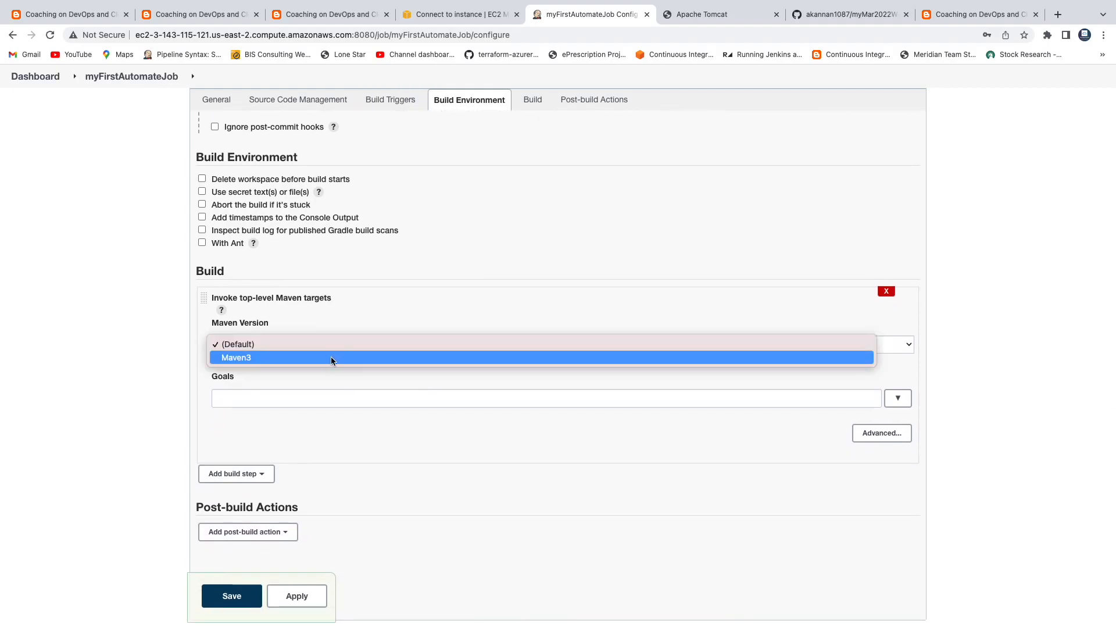
pyautogui.click(330, 356)
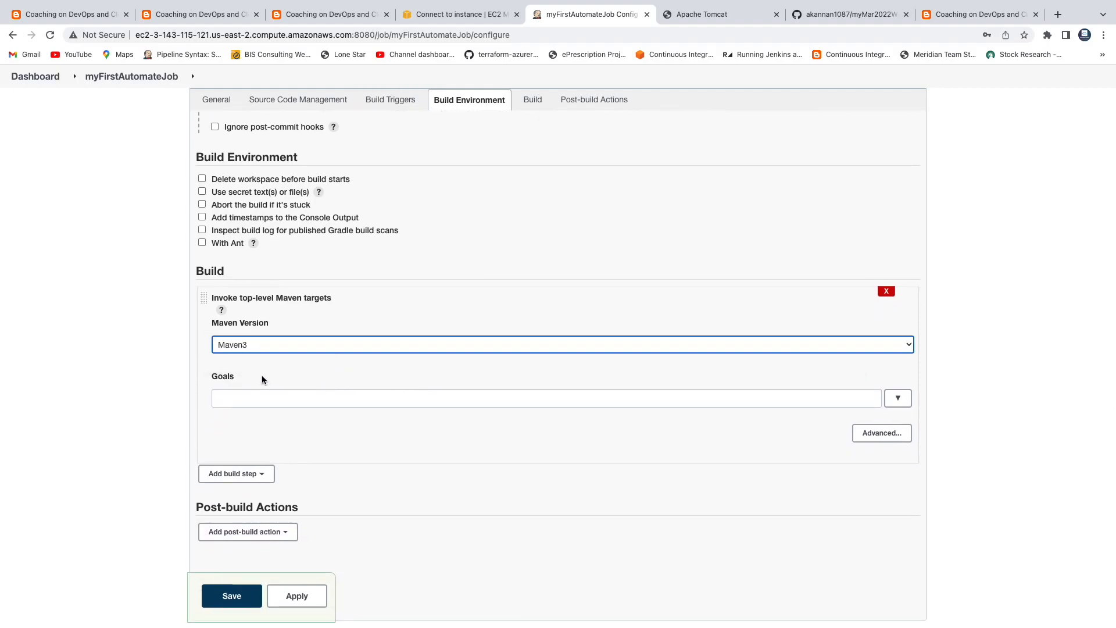
pyautogui.click(283, 397)
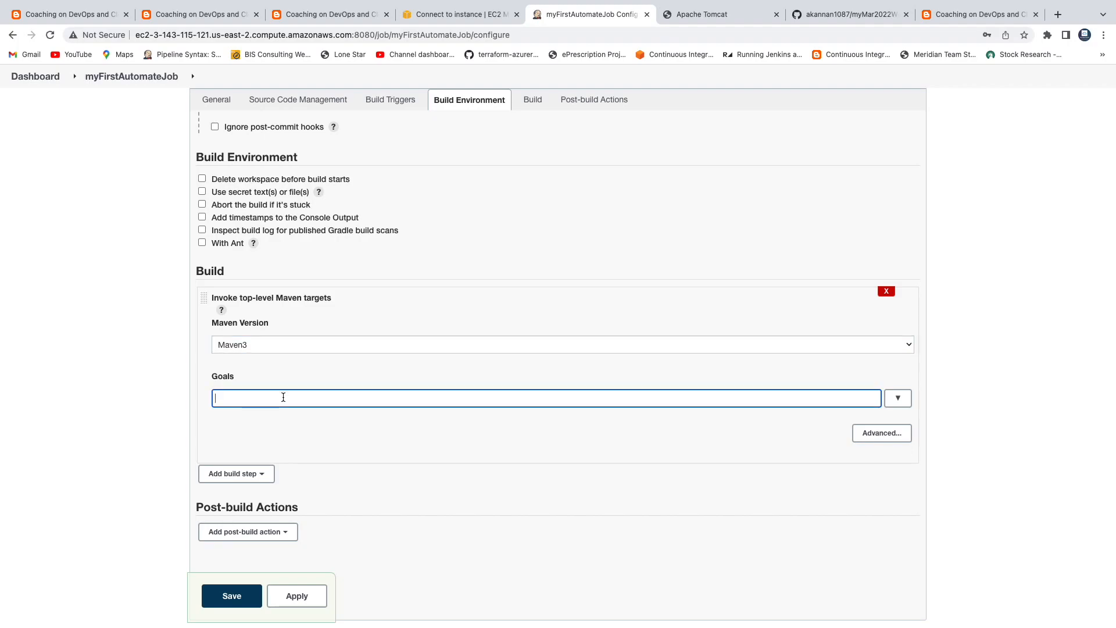
pyautogui.write('clean install')
pyautogui.moveTo(268, 399); pyautogui.dragTo(211, 398)
pyautogui.click(271, 431)
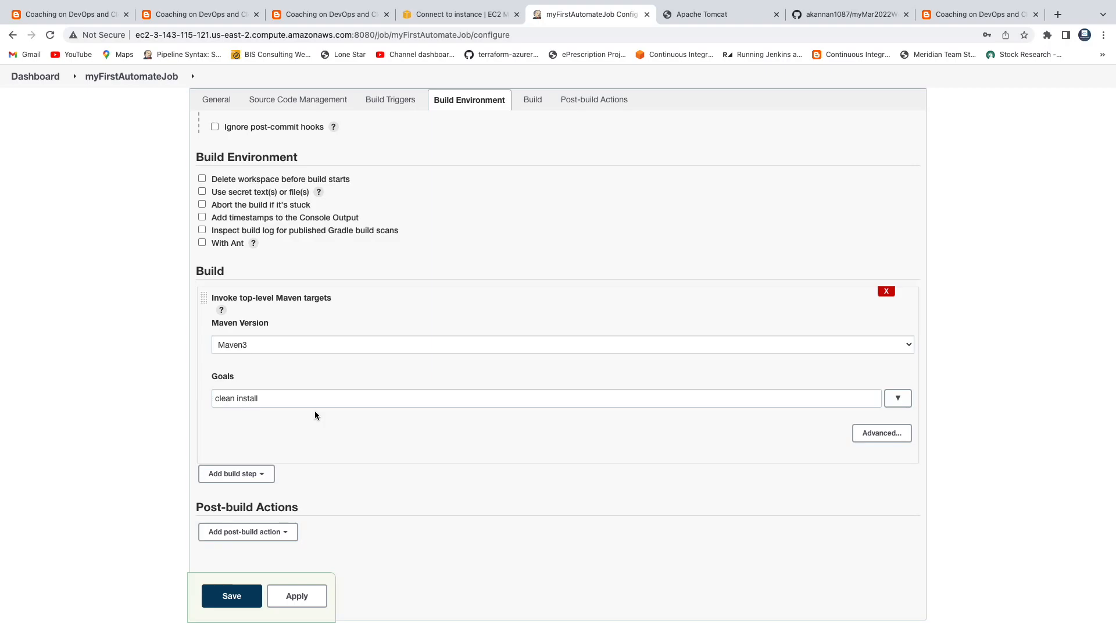
# Step: Open MyWebApp/pom.xml in the GitHub repository and select its path for copying
pyautogui.click(849, 13)
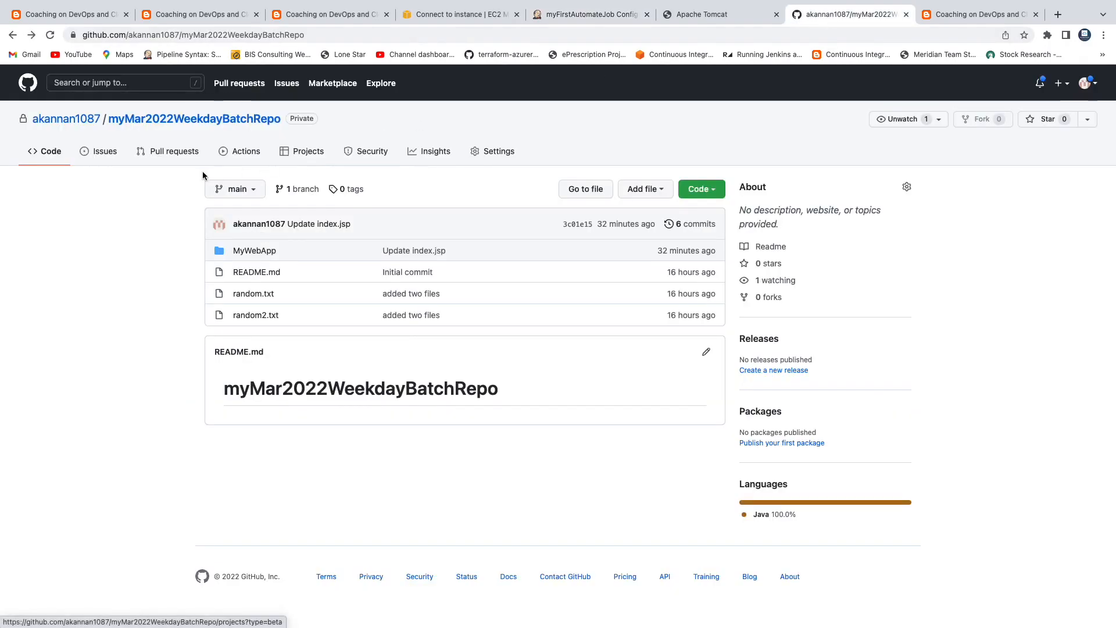
pyautogui.click(251, 251)
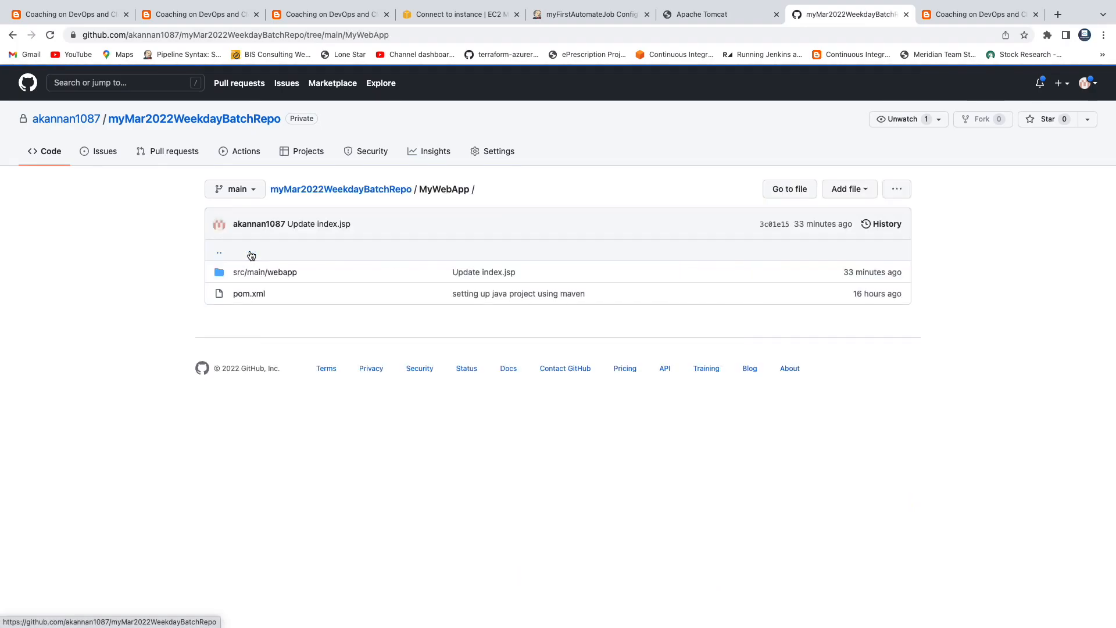
pyautogui.moveTo(418, 190); pyautogui.dragTo(459, 190)
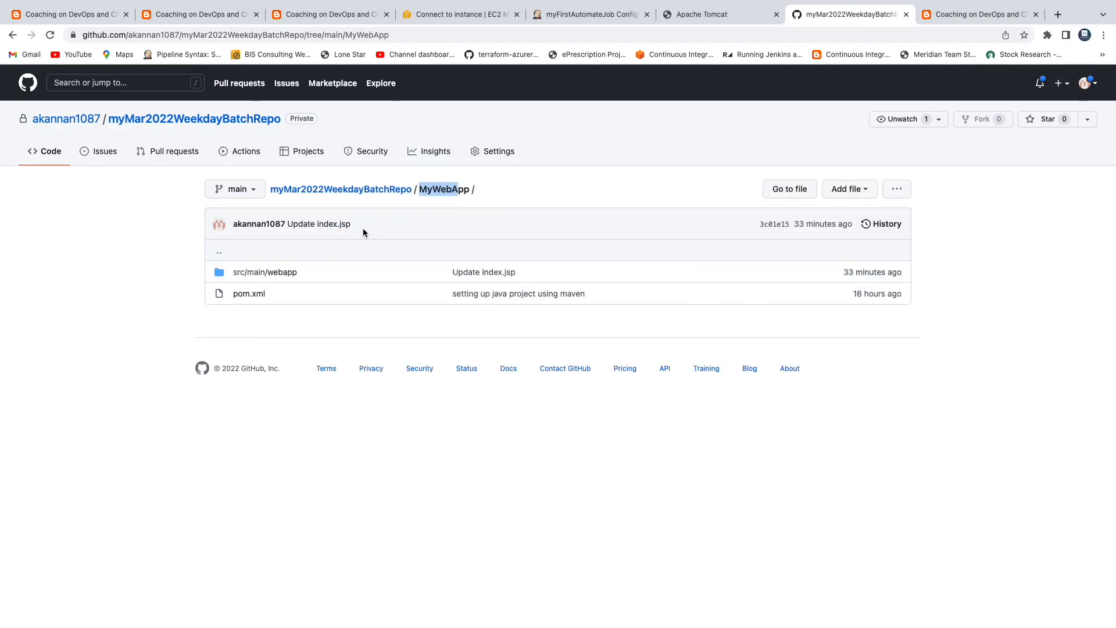
pyautogui.click(250, 294)
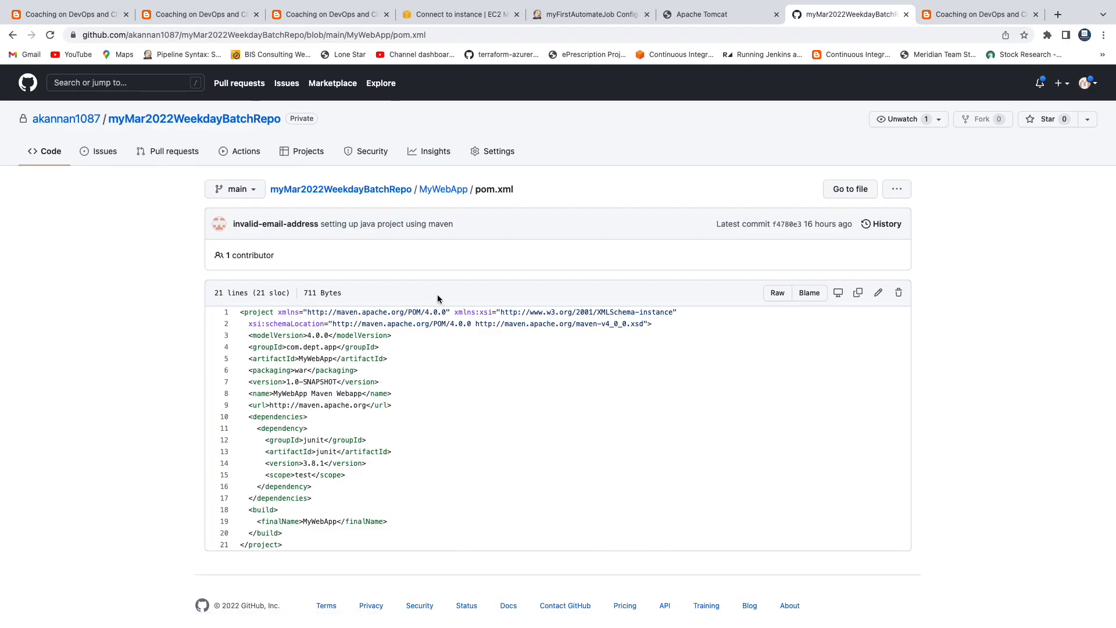
pyautogui.moveTo(497, 189); pyautogui.dragTo(419, 189)
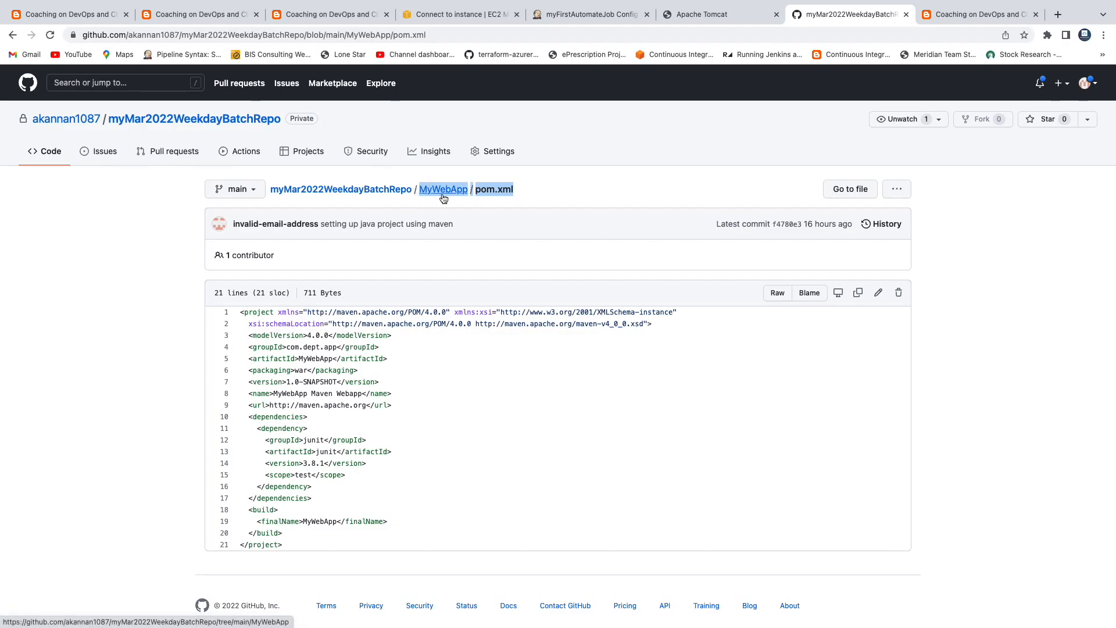
# Step: Paste MyWebApp/pom.xml into the Maven step's advanced POM field
pyautogui.click(573, 17)
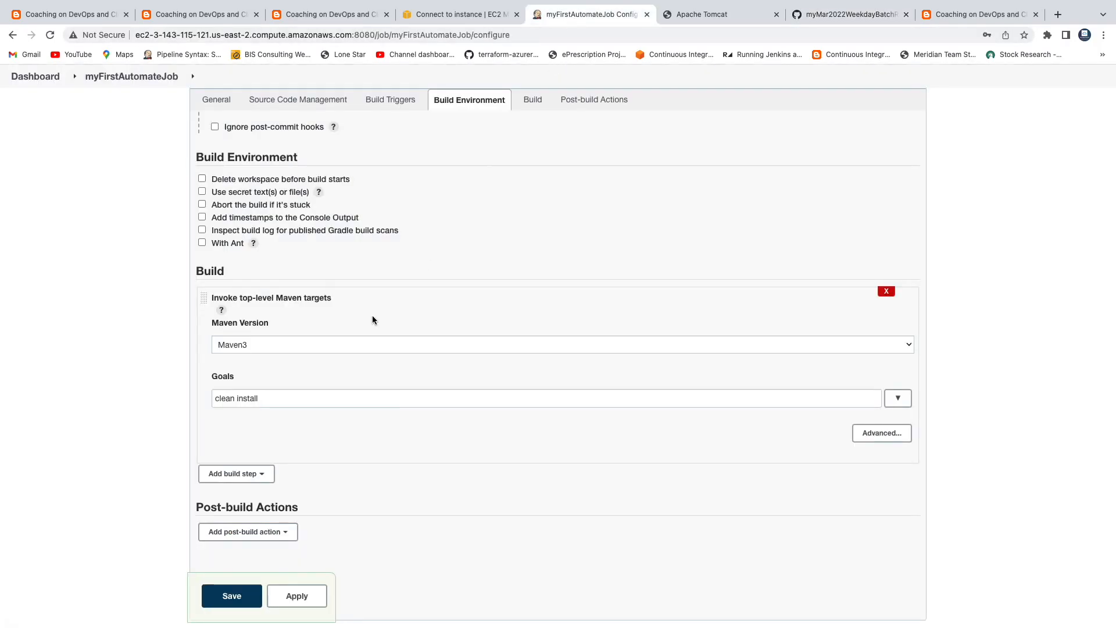
pyautogui.click(878, 433)
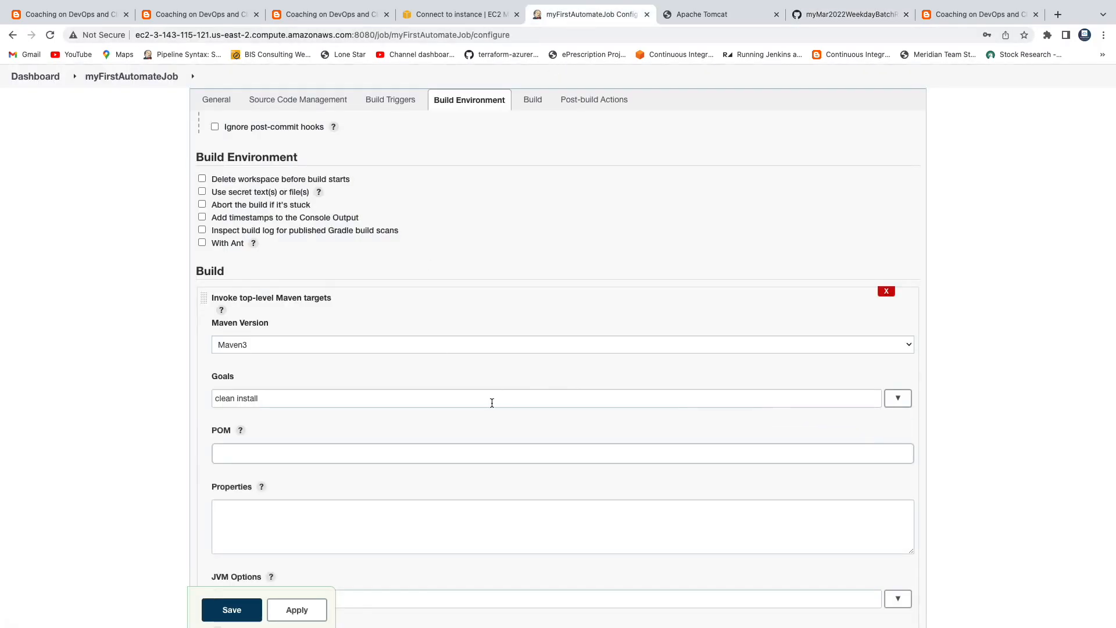
pyautogui.scroll(-1, 491, 401)
pyautogui.click(218, 401)
pyautogui.write('MyWebApp/pom.xml')
pyautogui.moveTo(311, 402); pyautogui.dragTo(218, 402)
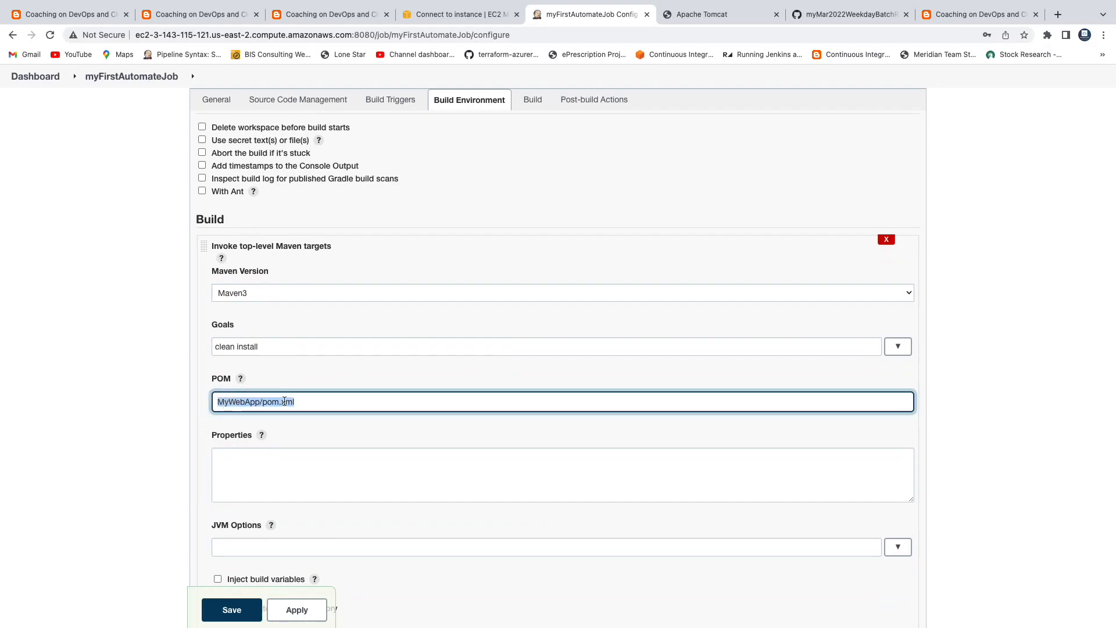
pyautogui.click(307, 401)
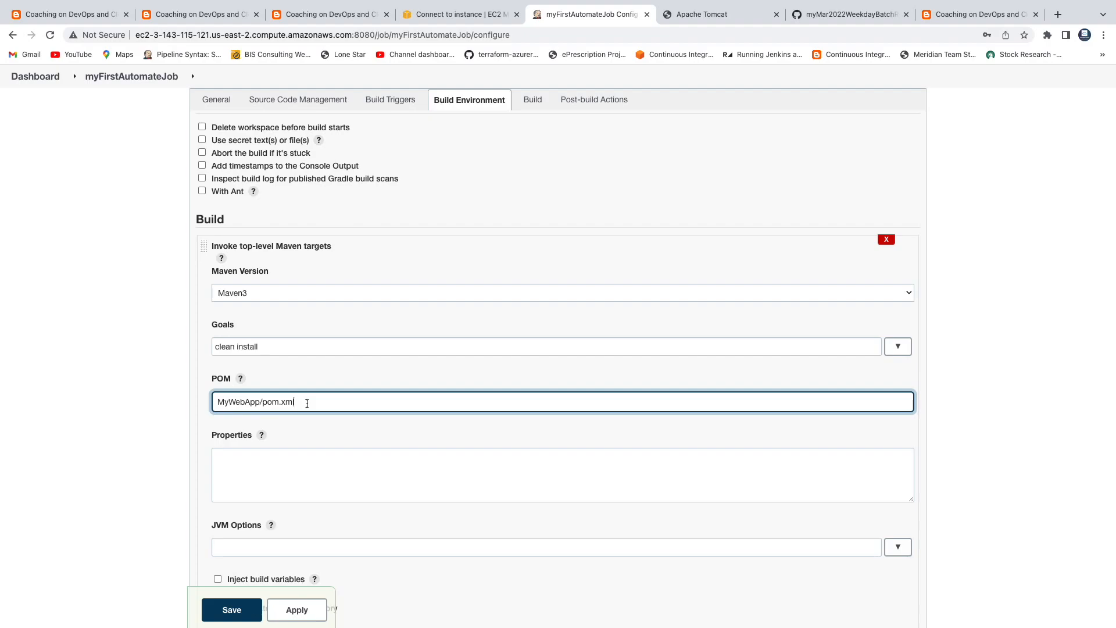
pyautogui.scroll(-1, 307, 403)
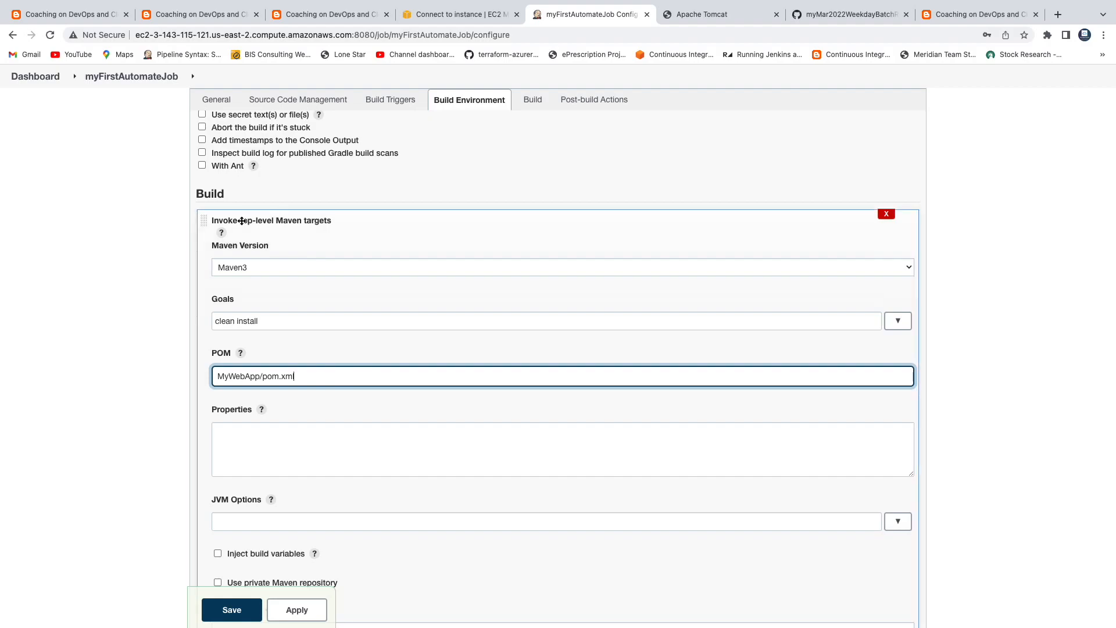
pyautogui.scroll(-5, 388, 367)
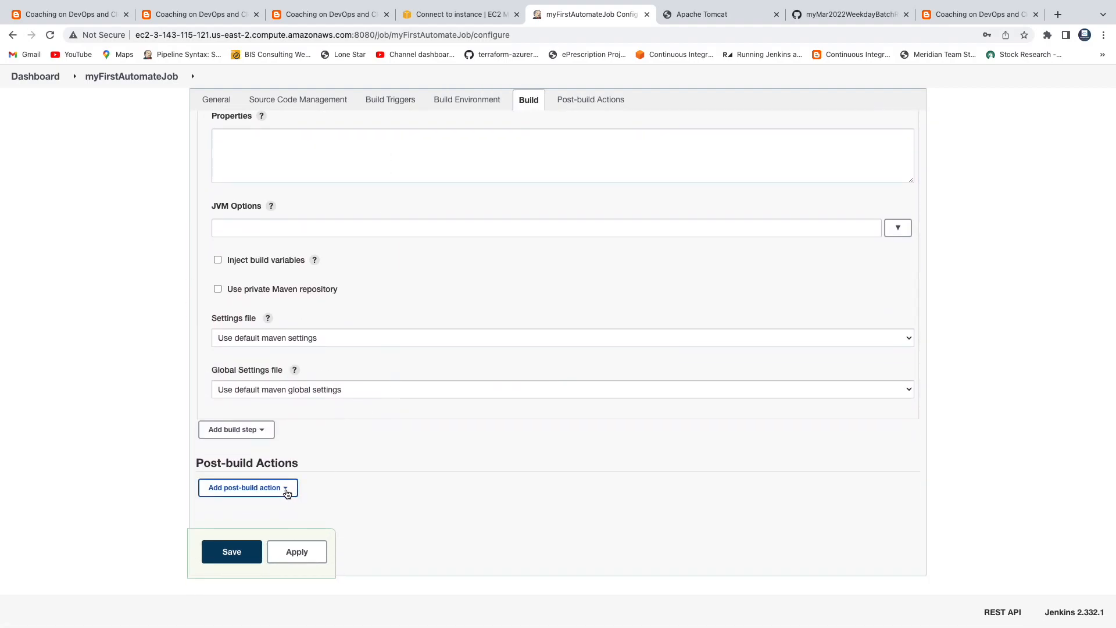
# Step: Add a Record JaCoCo coverage report post-build action, keeping its default paths
pyautogui.click(286, 488)
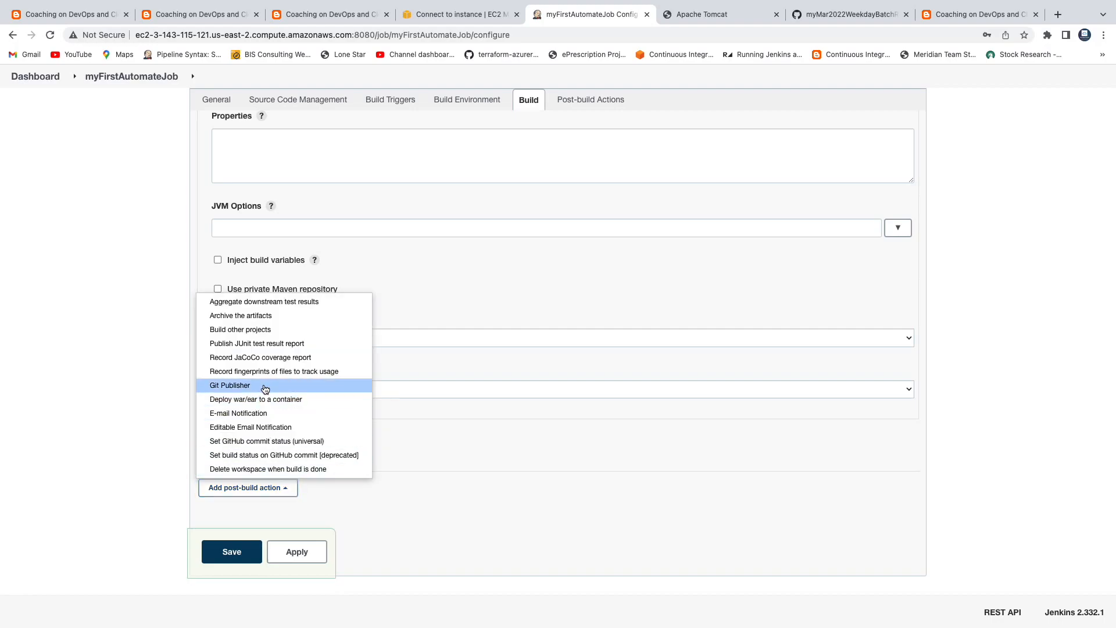
pyautogui.click(258, 357)
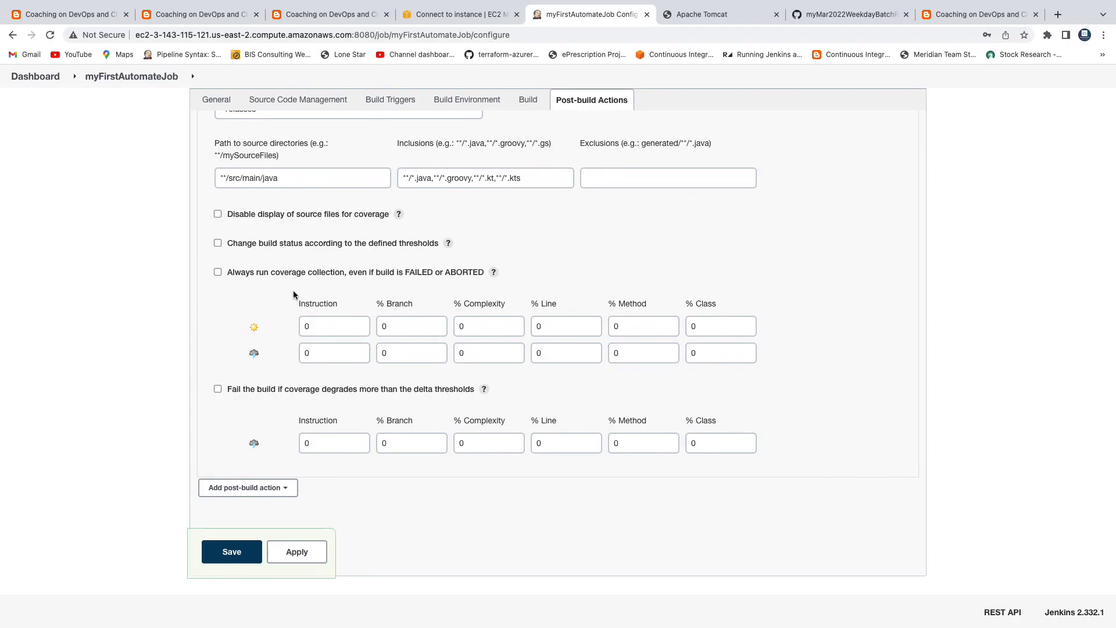
pyautogui.scroll(5, 293, 291)
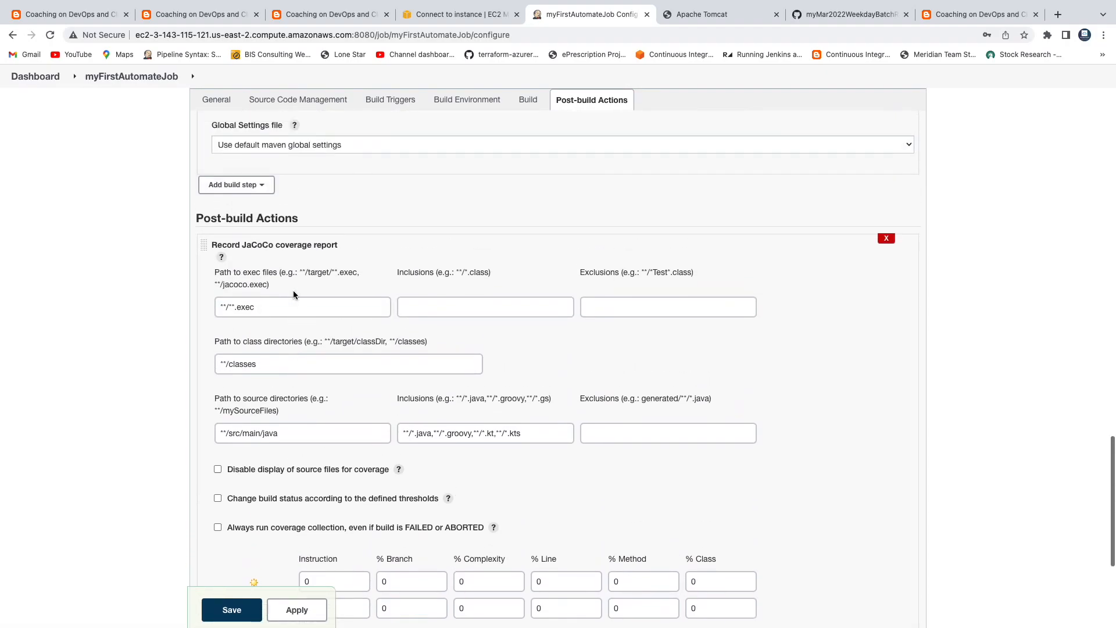
pyautogui.scroll(-5, 293, 291)
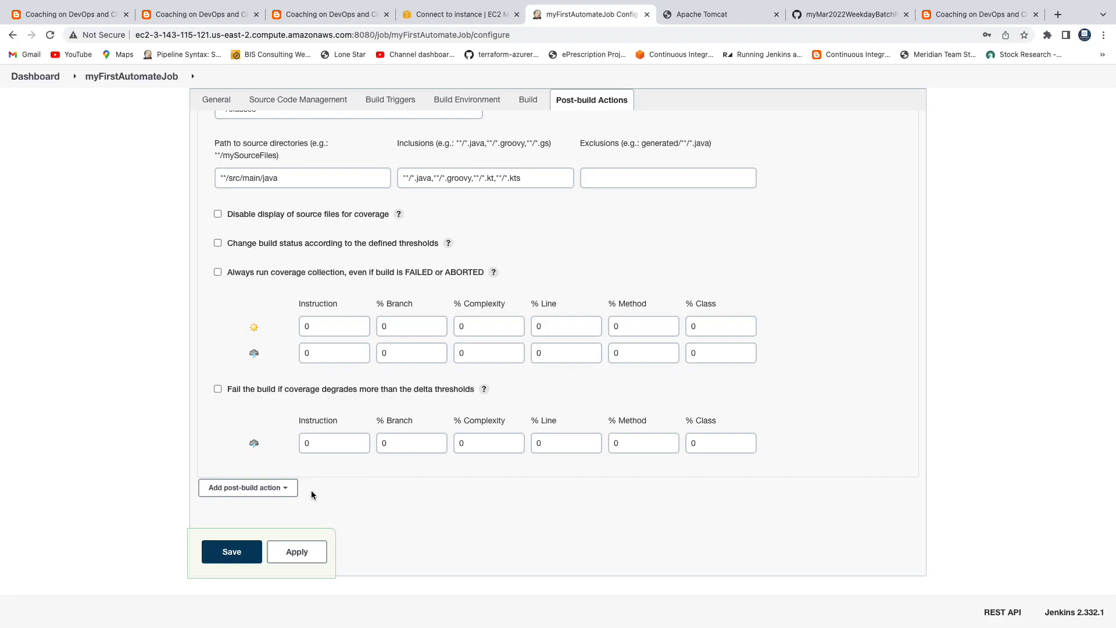
pyautogui.click(287, 491)
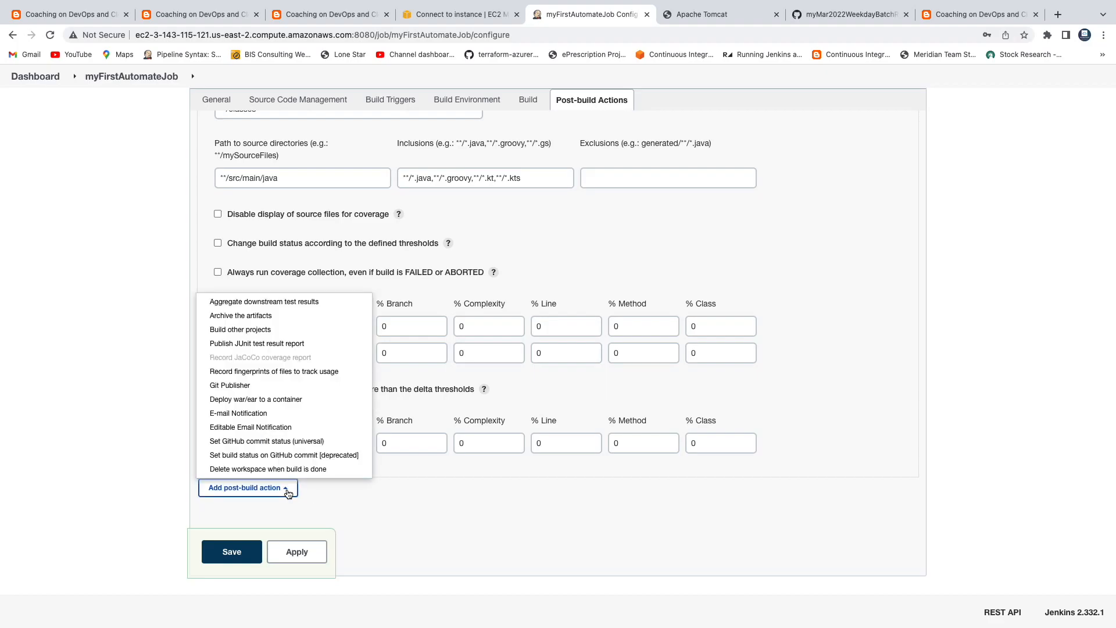
# Step: Add a Deploy war/ear to a container action for **/*.war with a Tomcat 9.x Remote container
pyautogui.click(260, 400)
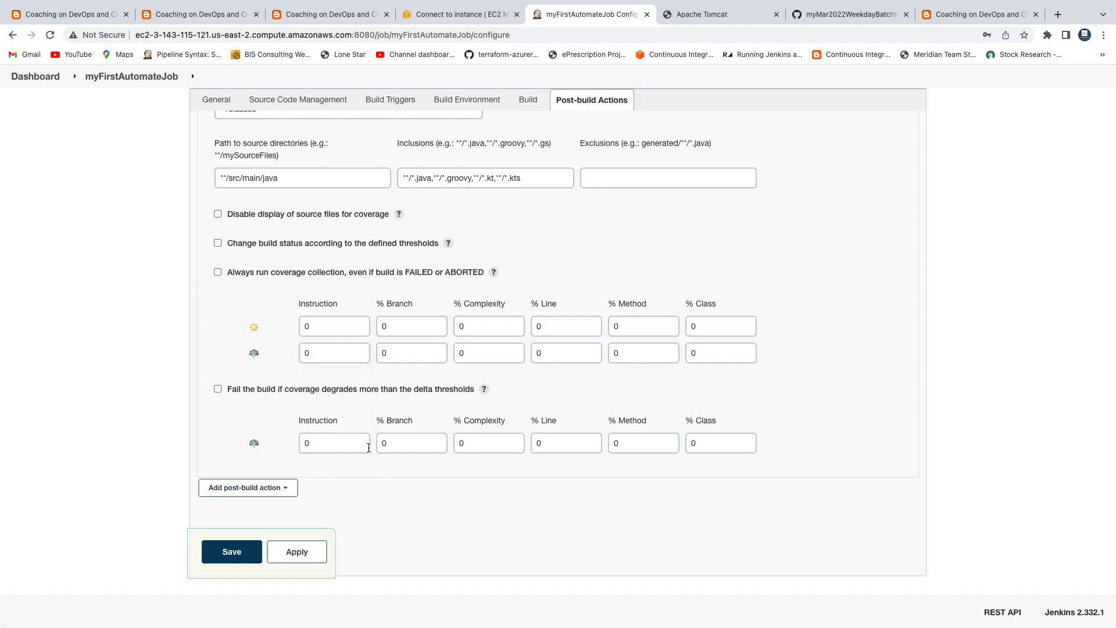
pyautogui.scroll(-1, 413, 484)
pyautogui.scroll(-1, 413, 483)
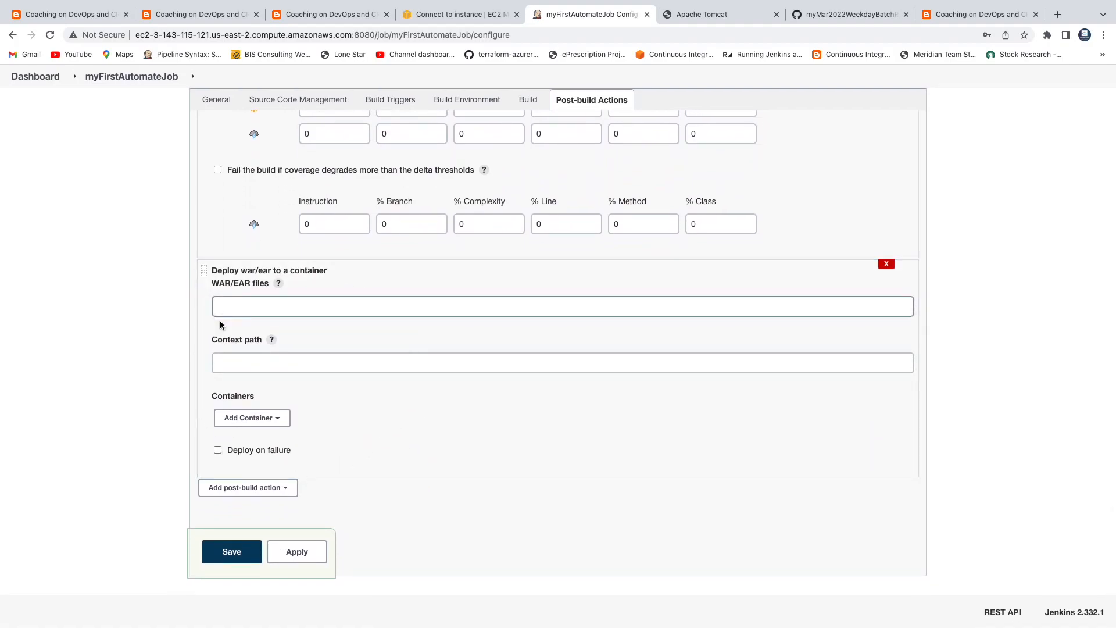
pyautogui.click(297, 304)
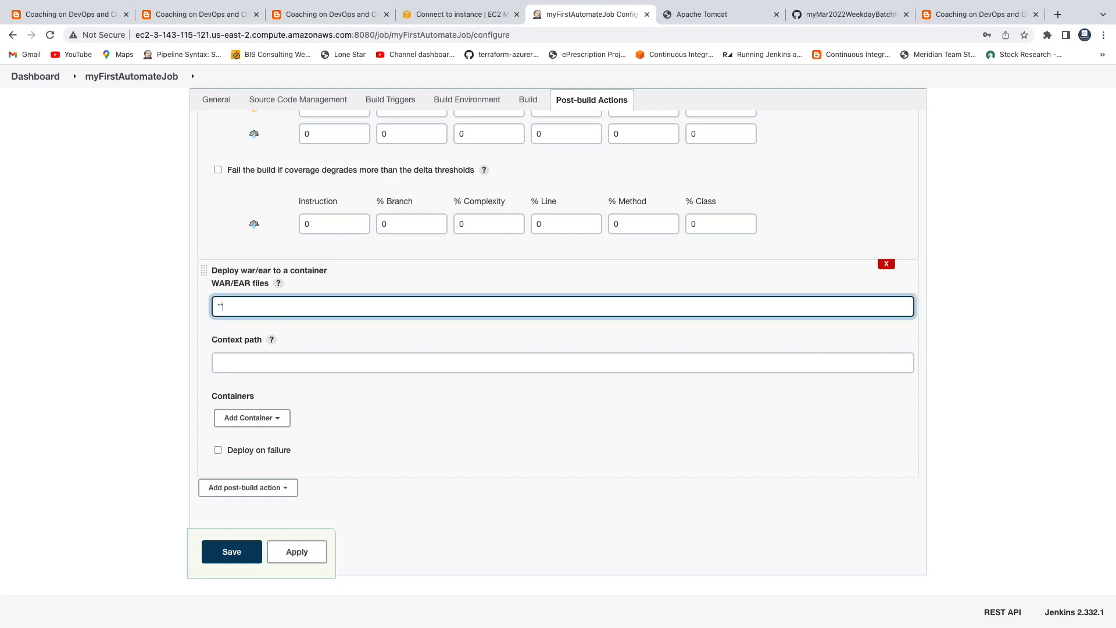
pyautogui.write('**/*.war')
pyautogui.moveTo(285, 306); pyautogui.dragTo(212, 307)
pyautogui.click(262, 304)
pyautogui.click(283, 421)
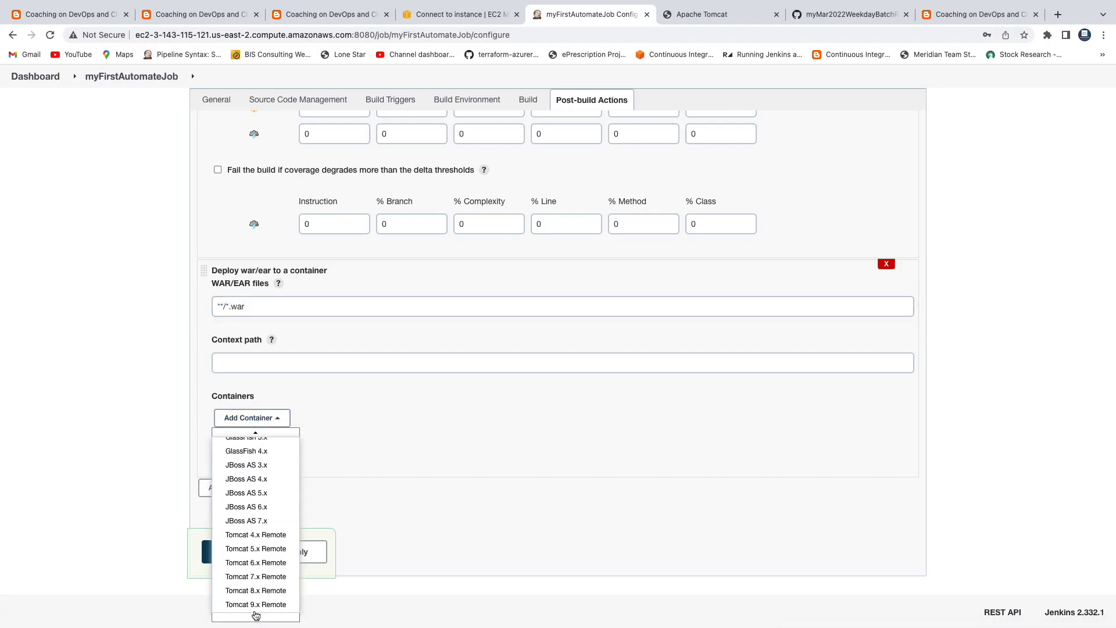
pyautogui.click(255, 604)
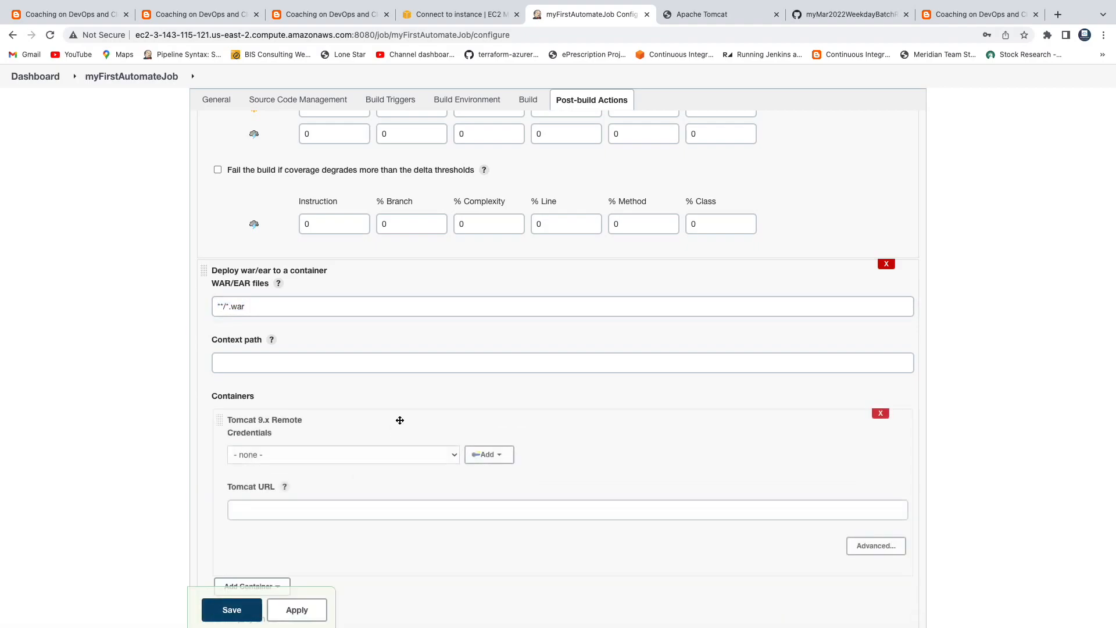
pyautogui.scroll(-1, 574, 410)
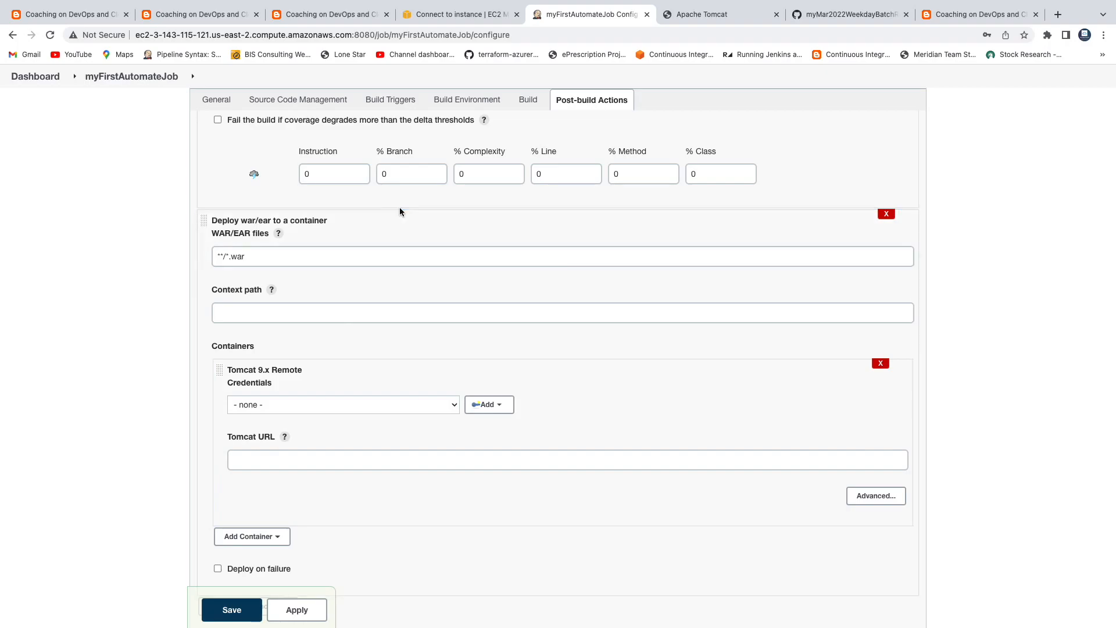
pyautogui.click(956, 15)
pyautogui.scroll(-15, 628, 156)
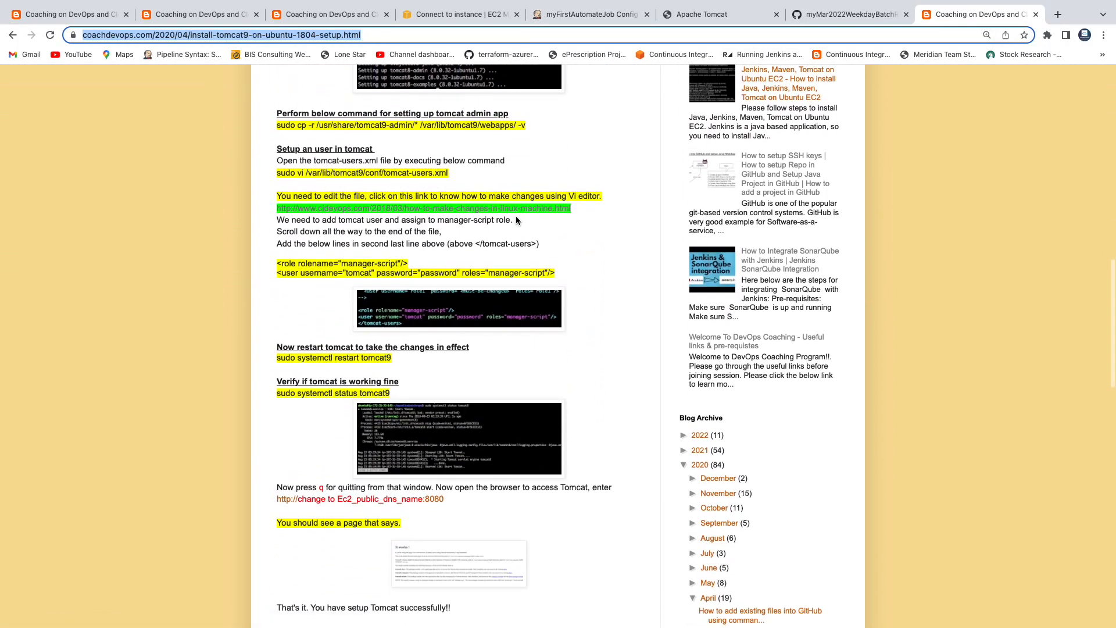
# Step: Find and enlarge the tomcat-users screenshot showing the manager-script user setup in the coachdevops blog
pyautogui.scroll(-5, 515, 220)
pyautogui.scroll(5, 465, 232)
pyautogui.scroll(-1, 401, 242)
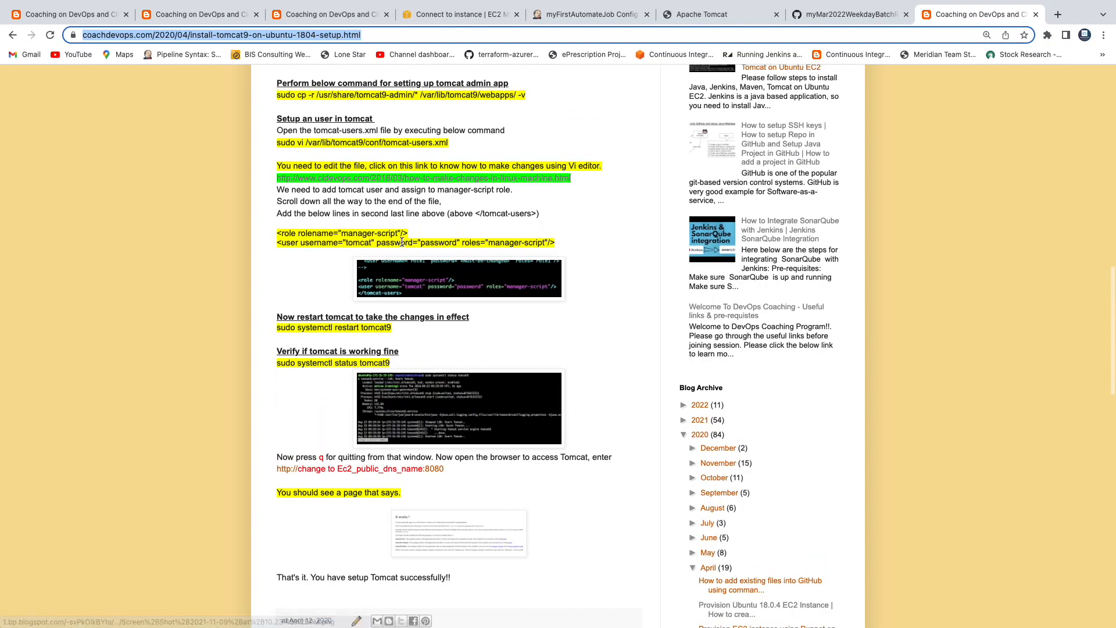
pyautogui.click(347, 243)
pyautogui.moveTo(421, 243); pyautogui.dragTo(436, 243)
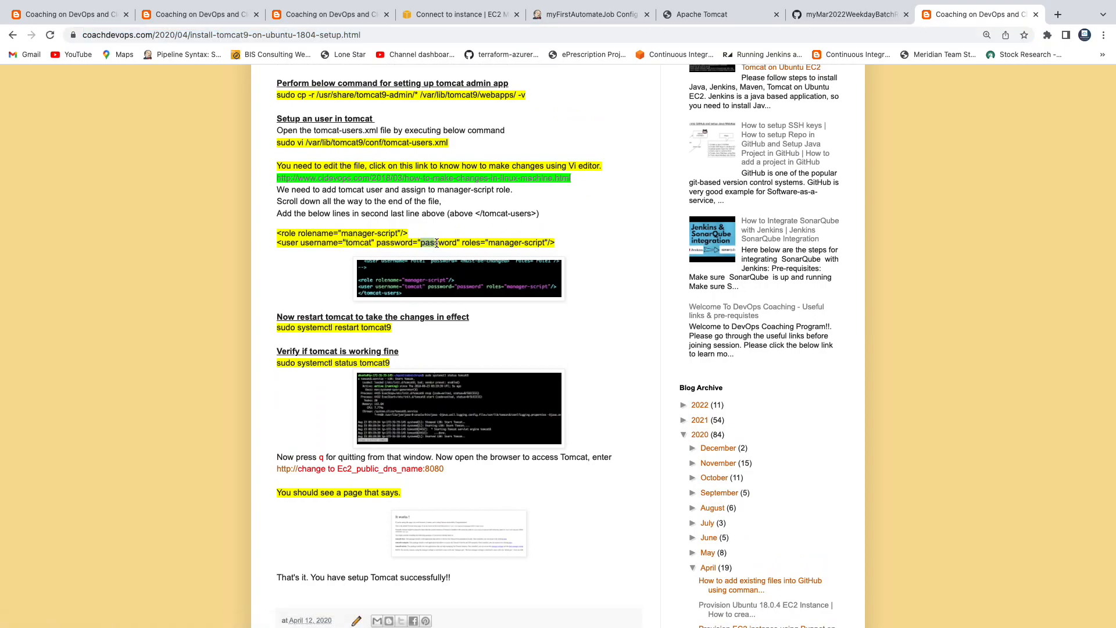
pyautogui.click(439, 280)
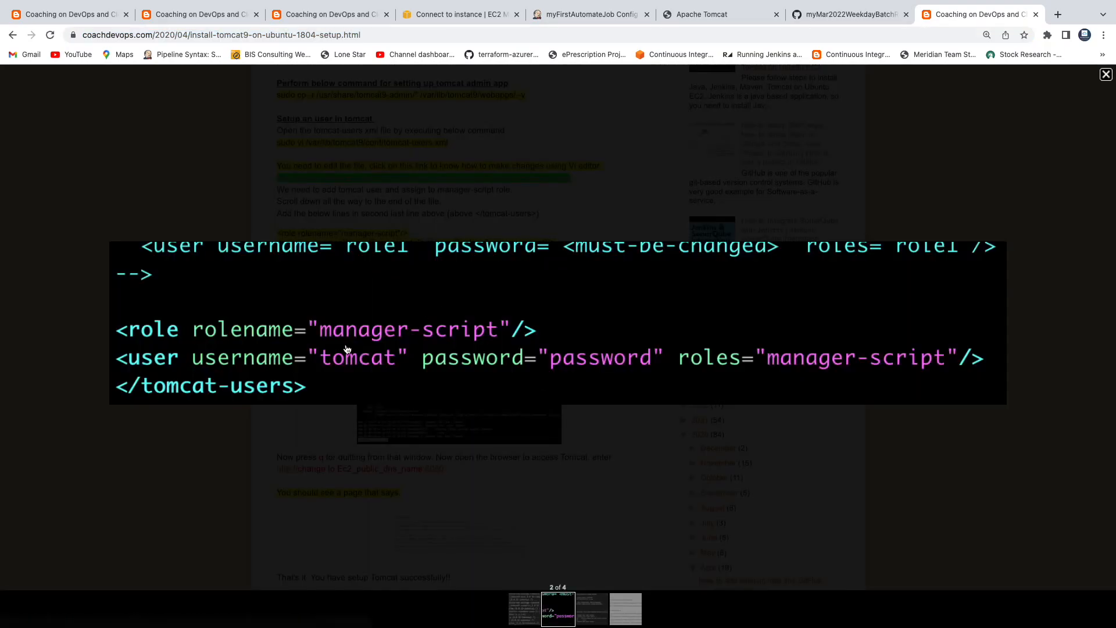
pyautogui.click(1107, 74)
# Step: Return to the myFirstAutomateJob configuration and open the menu for adding new credentials
pyautogui.click(325, 14)
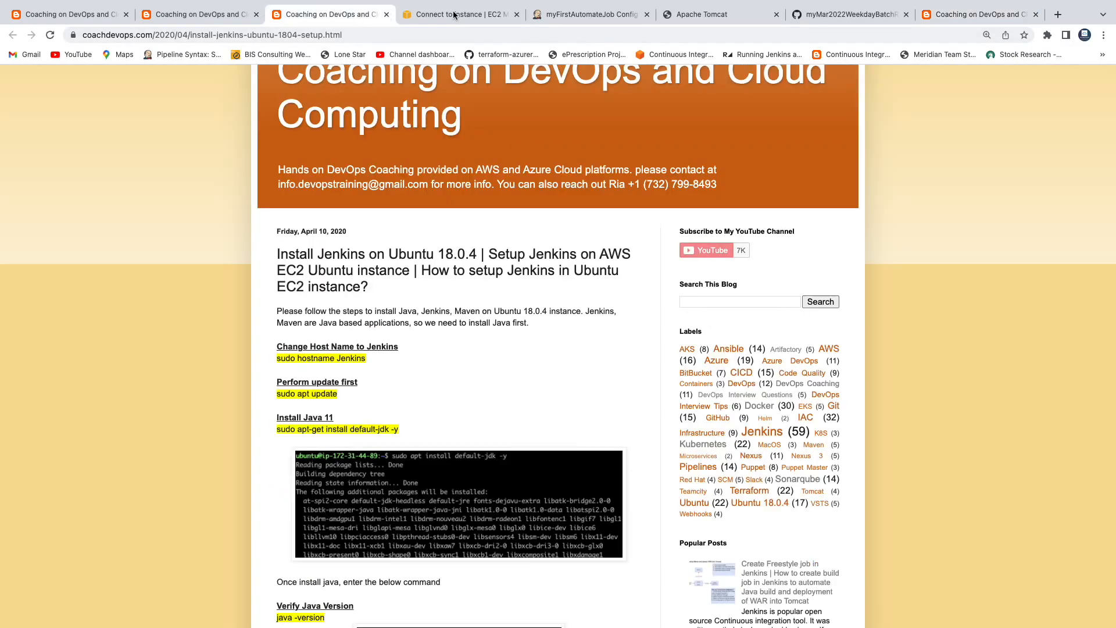
pyautogui.click(567, 14)
pyautogui.click(497, 407)
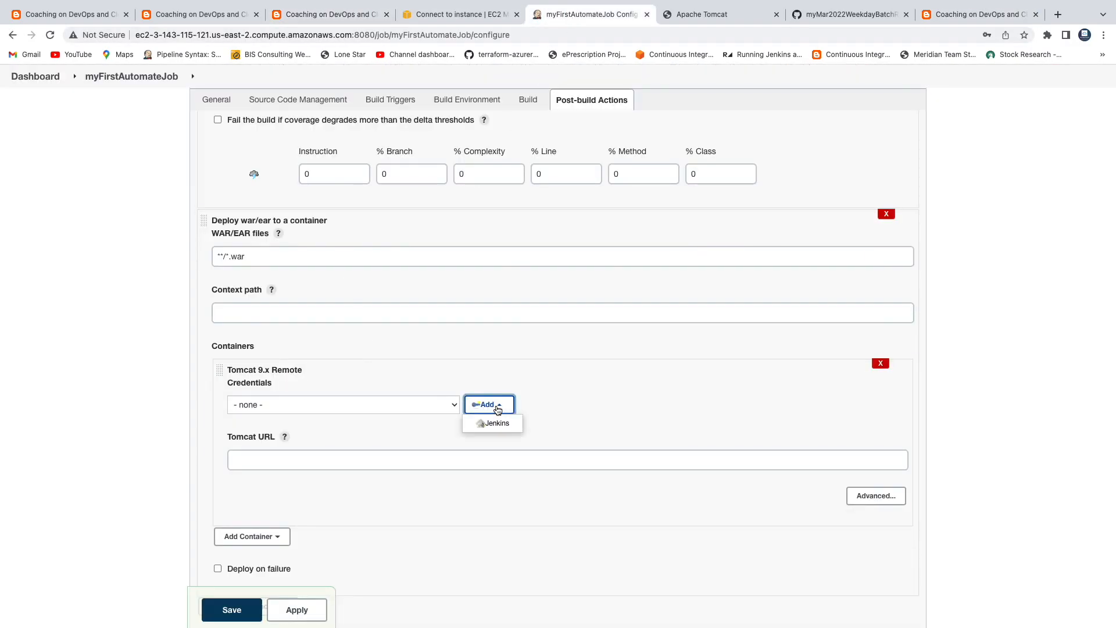
# Step: Add a Jenkins credential with username tomcat, its password, and description 'tomcat credentials'
pyautogui.click(493, 422)
pyautogui.click(258, 385)
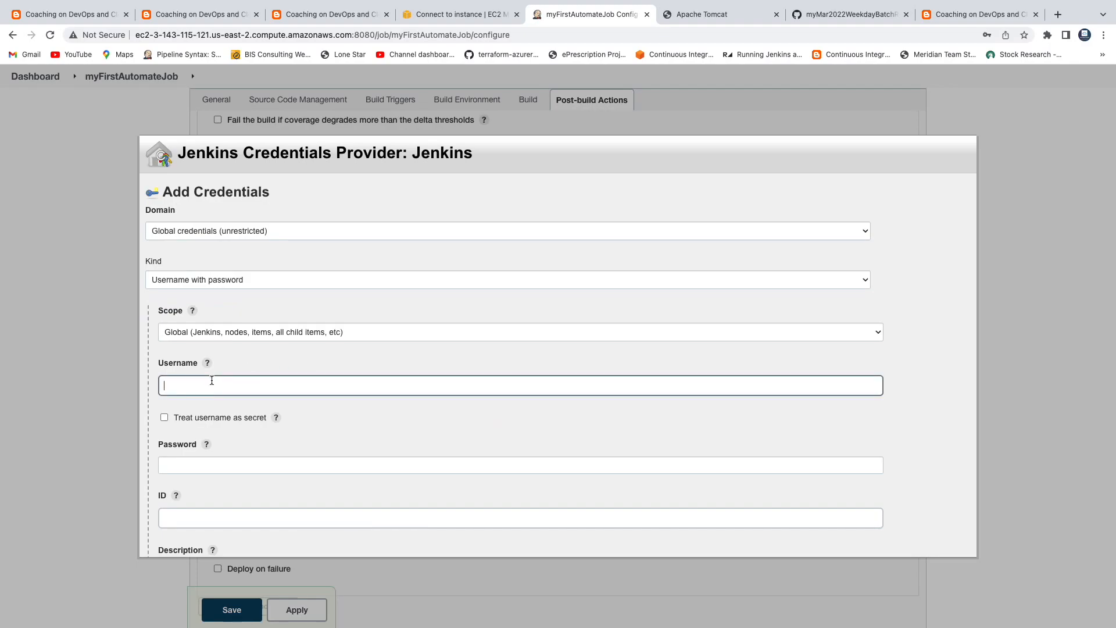
pyautogui.write('tomcat')
pyautogui.press('Tab')
pyautogui.press('Tab')
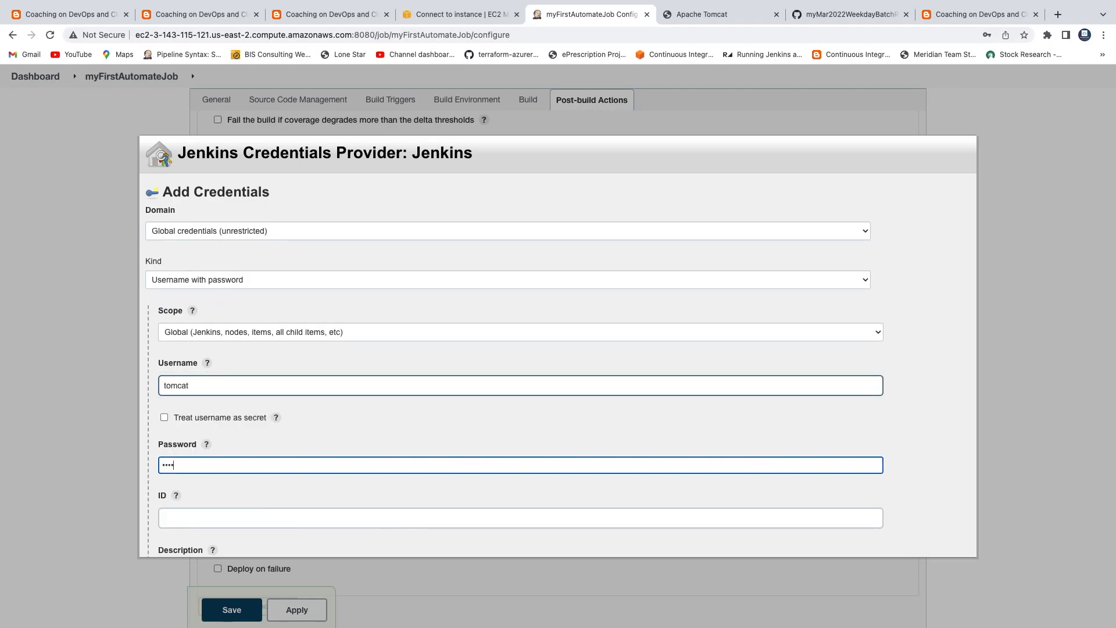
pyautogui.scroll(-2, 245, 402)
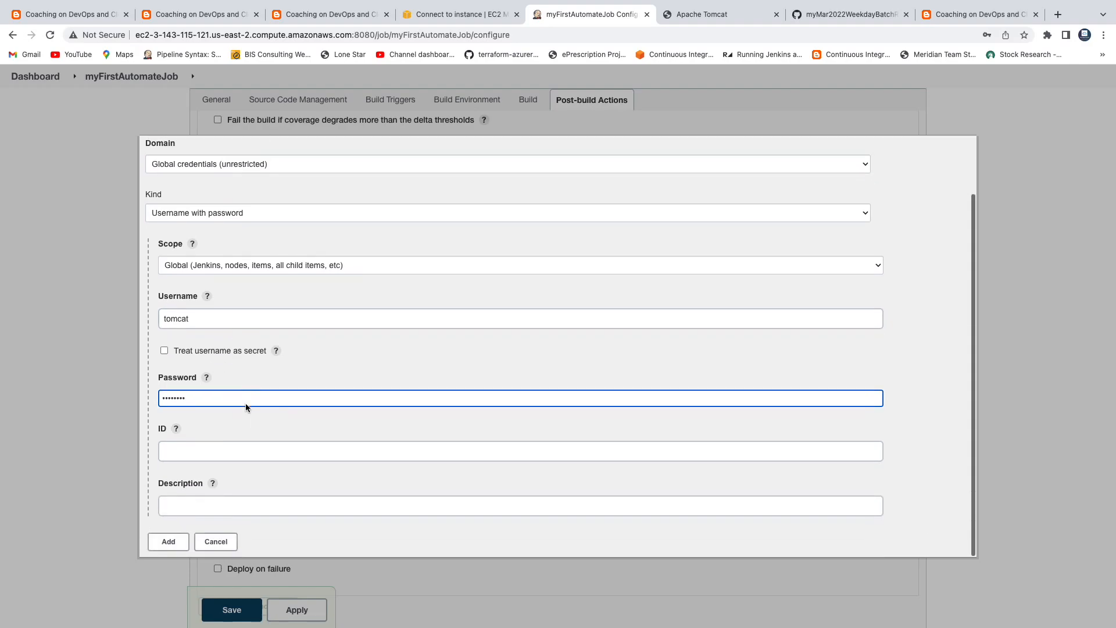
pyautogui.click(226, 500)
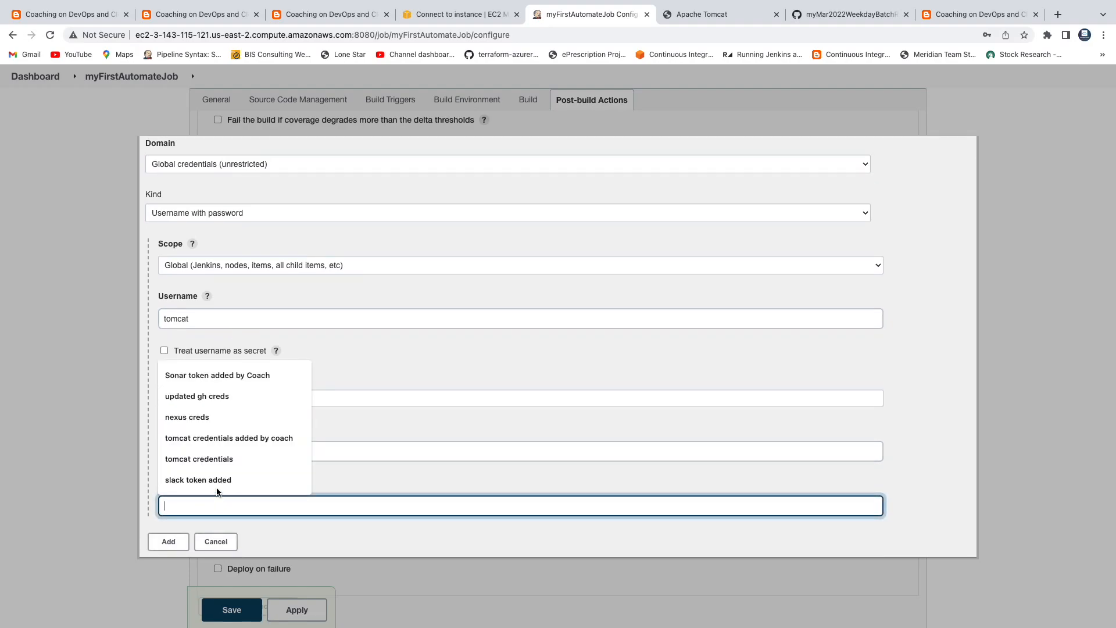
pyautogui.click(210, 459)
pyautogui.click(174, 545)
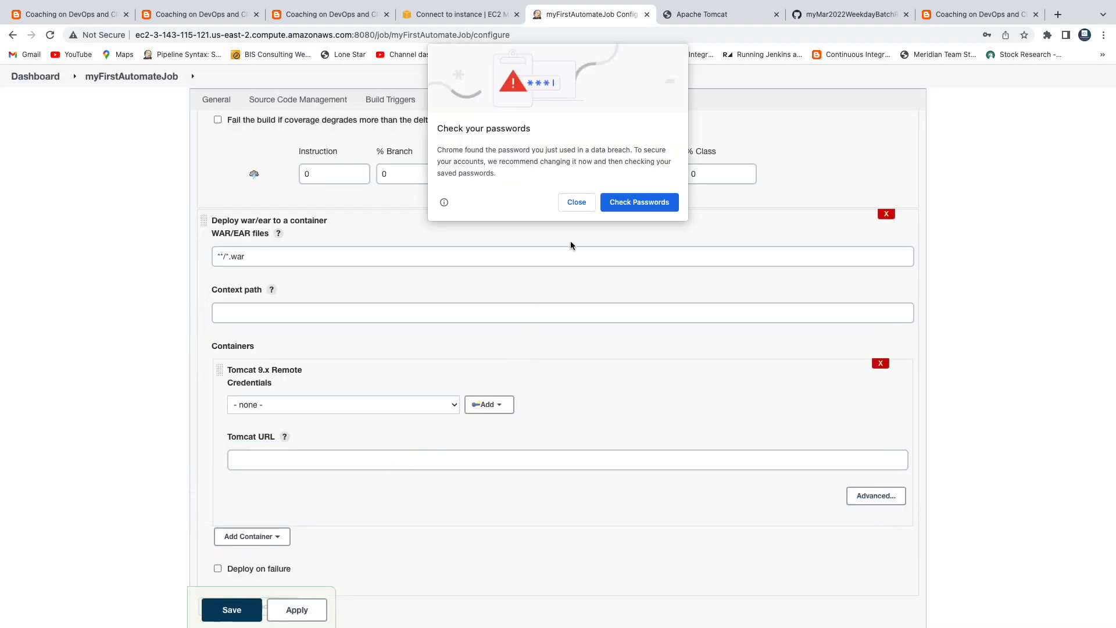
pyautogui.click(569, 201)
pyautogui.click(962, 198)
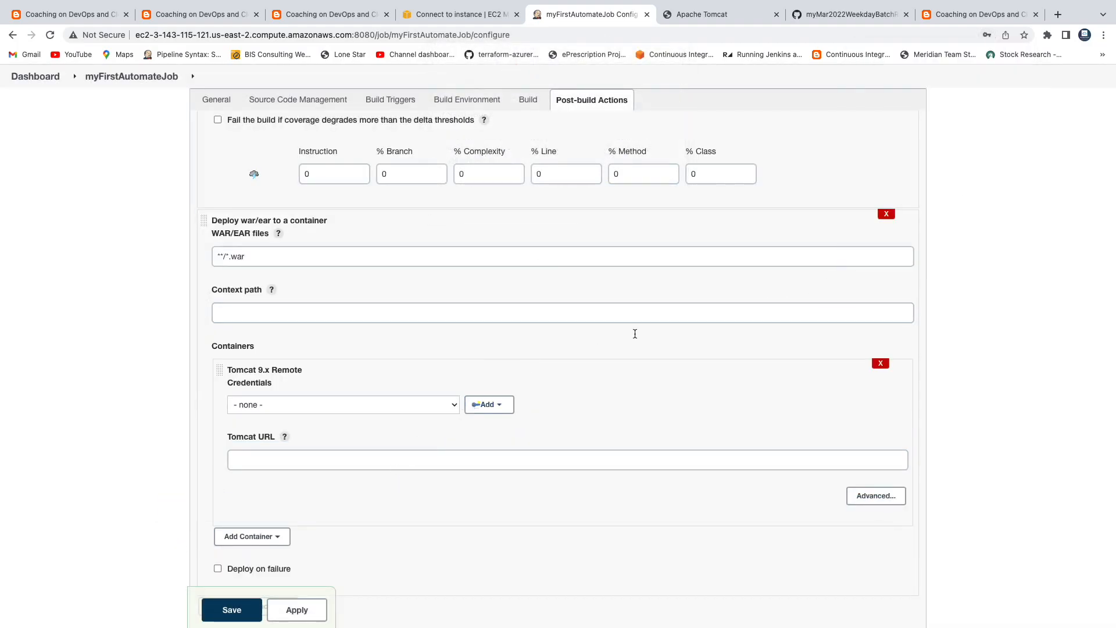
pyautogui.click(455, 407)
pyautogui.click(397, 434)
pyautogui.scroll(-2, 581, 398)
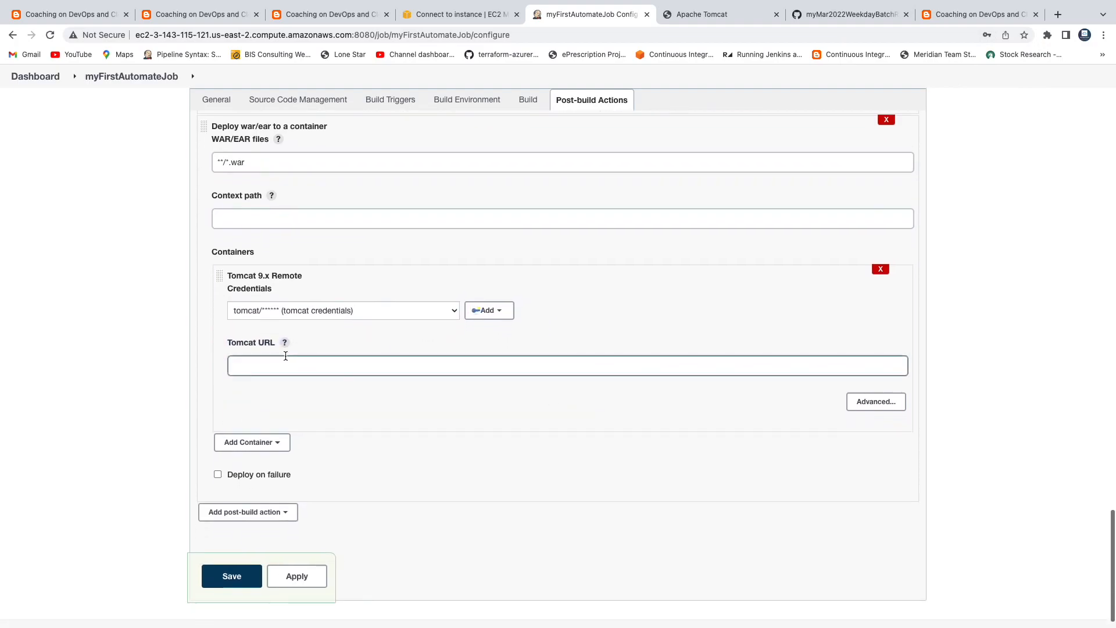
pyautogui.click(730, 16)
pyautogui.click(431, 34)
pyautogui.hotkey('ctrl', 'c')
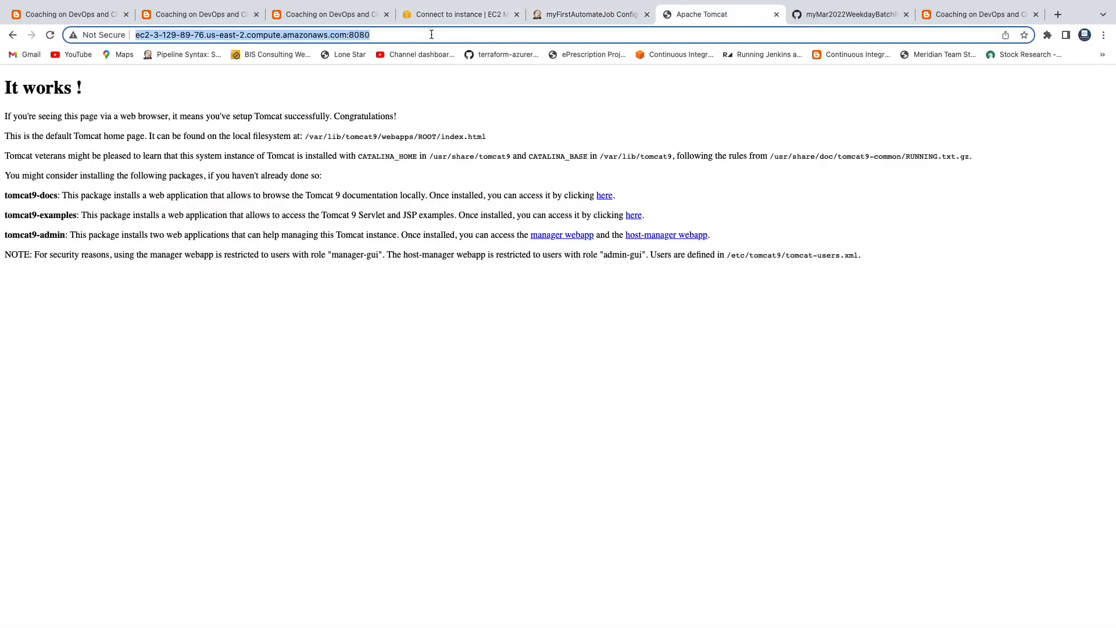
pyautogui.click(582, 18)
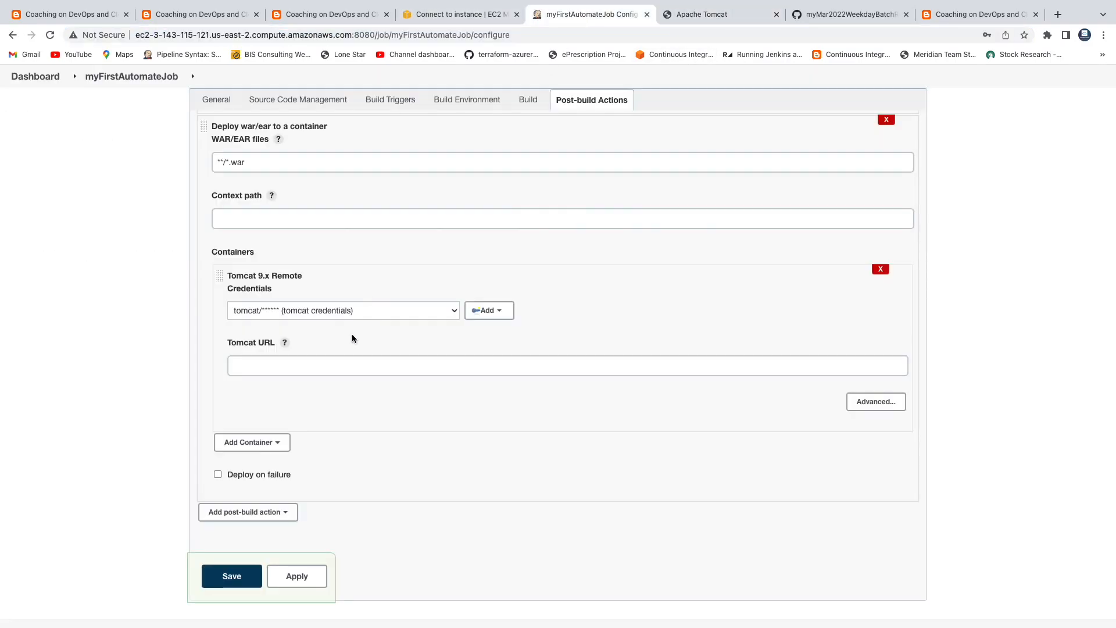
pyautogui.click(338, 359)
pyautogui.hotkey('ctrl', 'v')
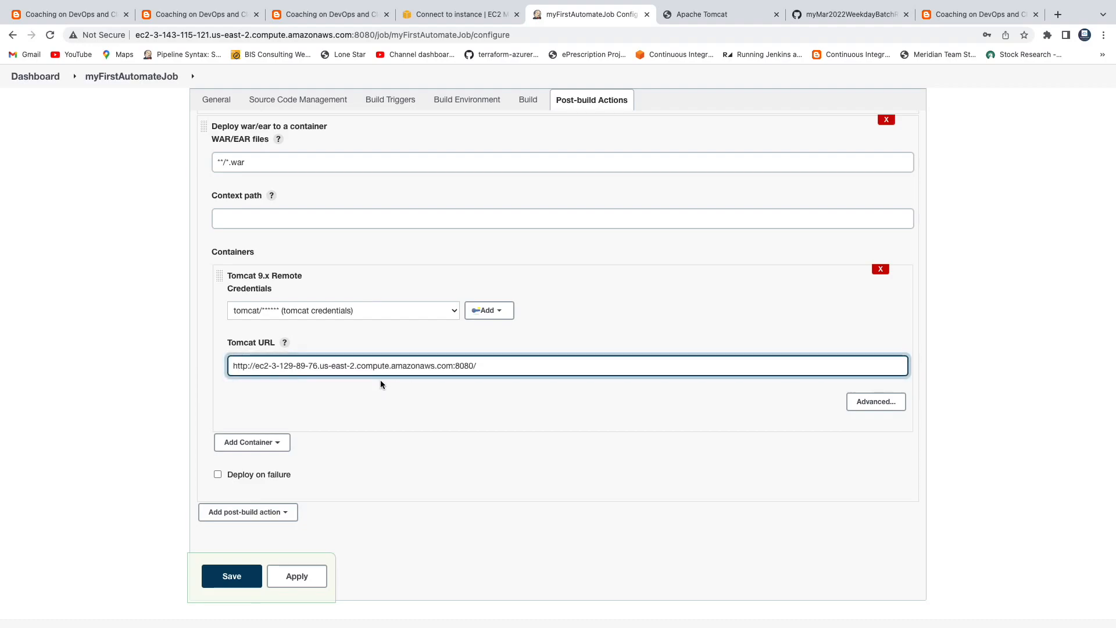
# Step: Review the job's Source Code Management and Poll SCM H/02 * * * * settings
pyautogui.scroll(3, 421, 399)
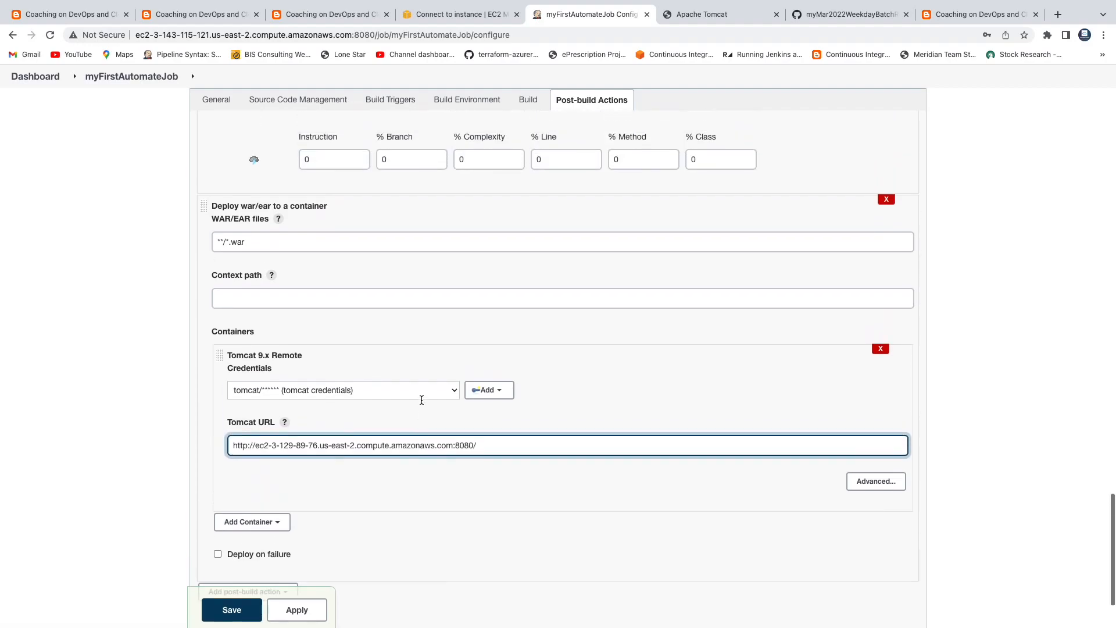
pyautogui.scroll(20, 421, 400)
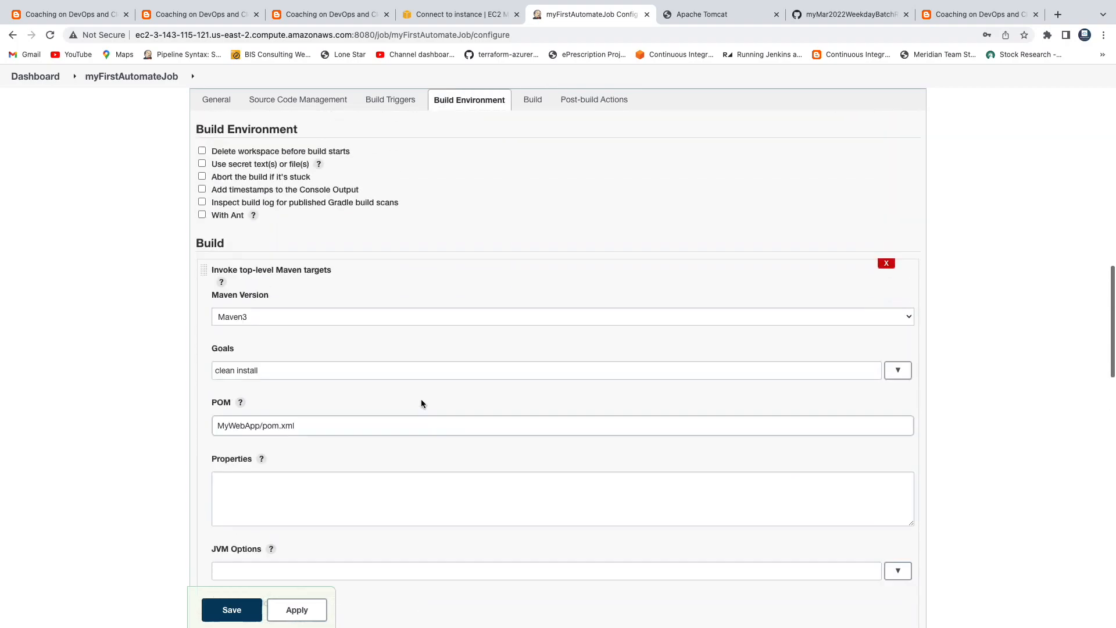
pyautogui.scroll(10, 421, 400)
pyautogui.scroll(-20, 421, 398)
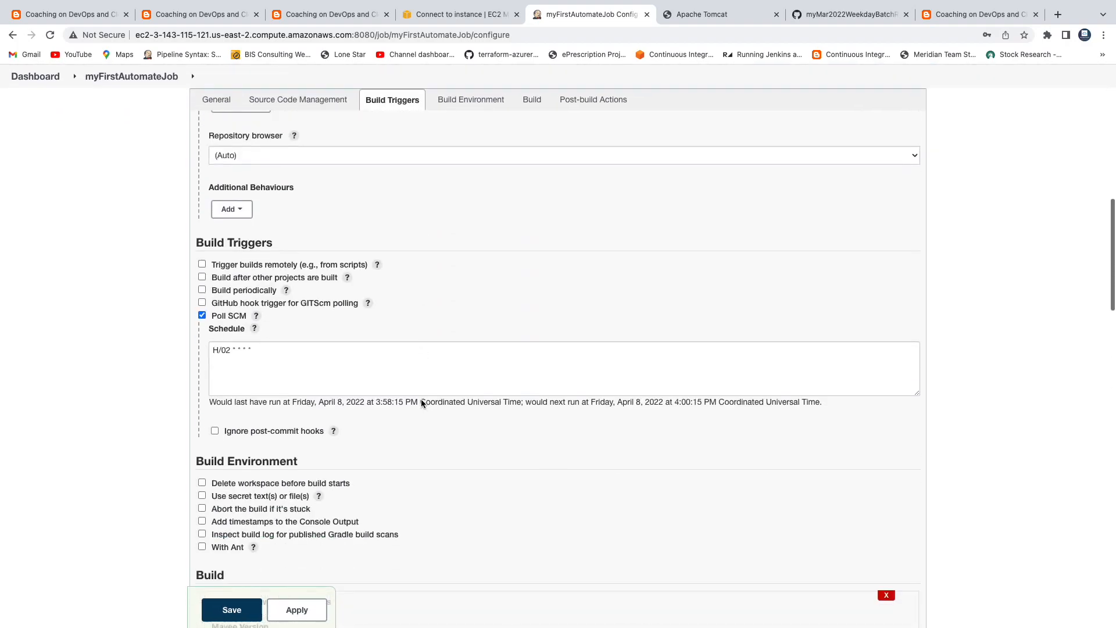
pyautogui.scroll(-6, 421, 402)
pyautogui.scroll(20, 422, 402)
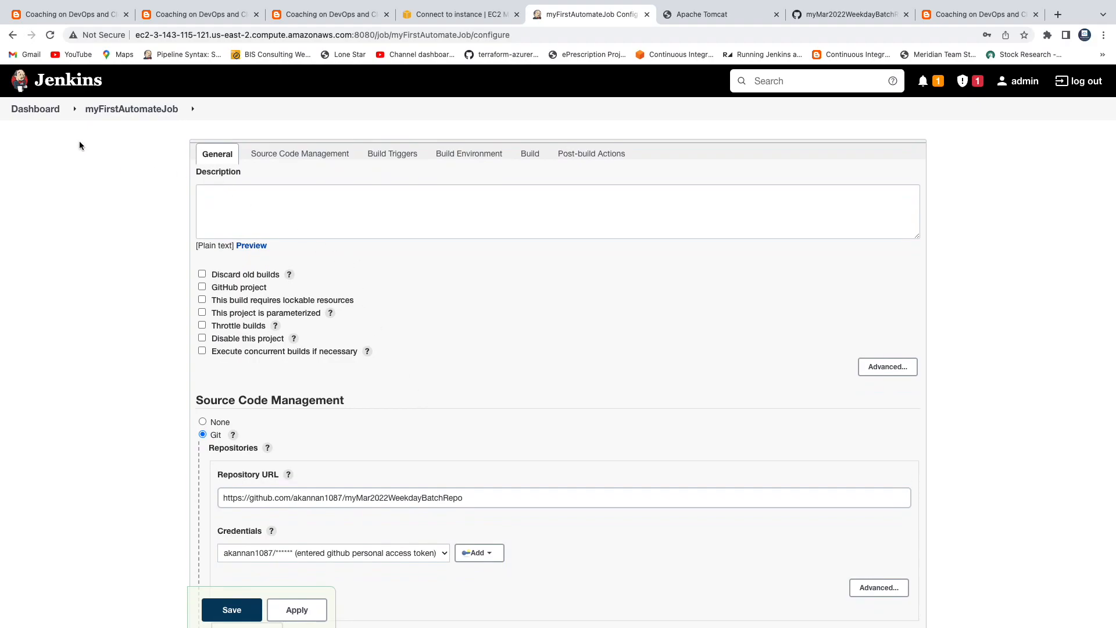
pyautogui.click(272, 155)
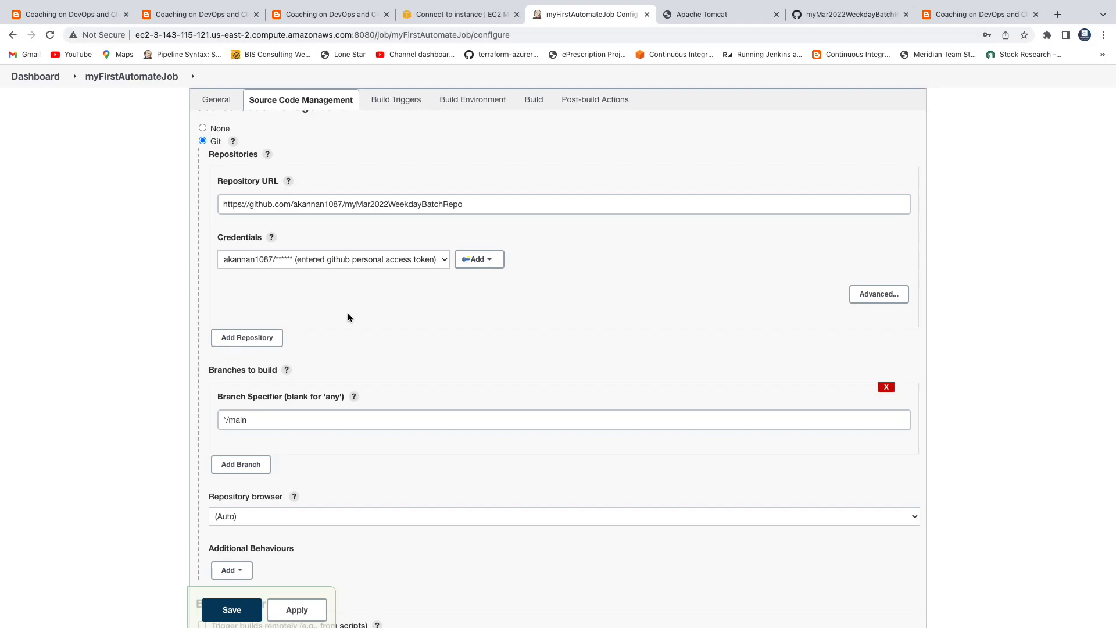
pyautogui.scroll(-2, 348, 312)
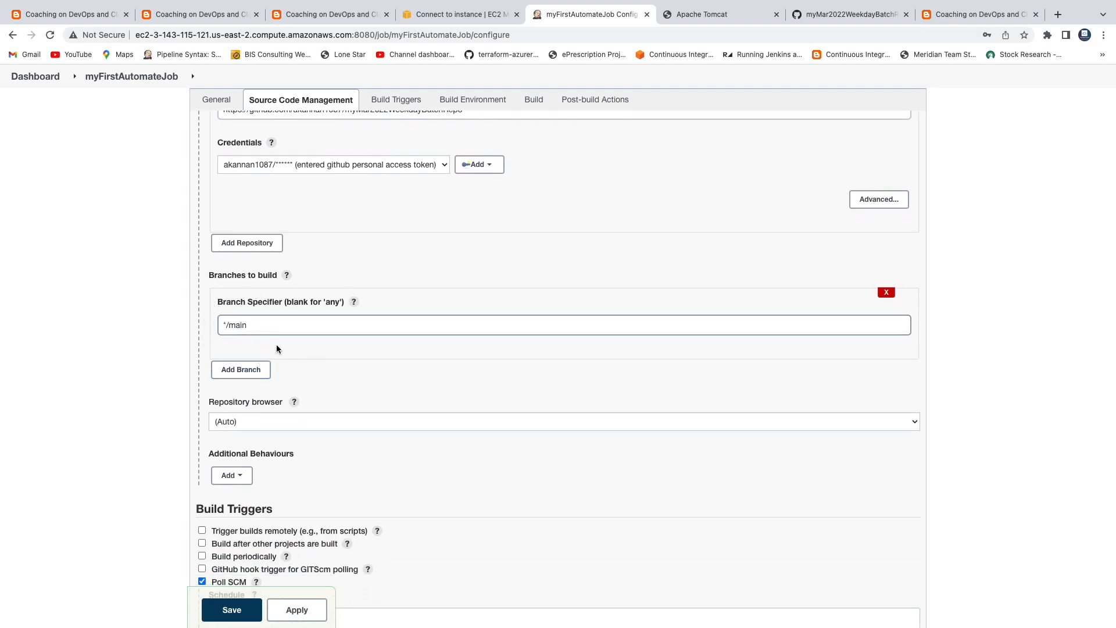
pyautogui.scroll(-3, 277, 348)
pyautogui.scroll(-1, 276, 344)
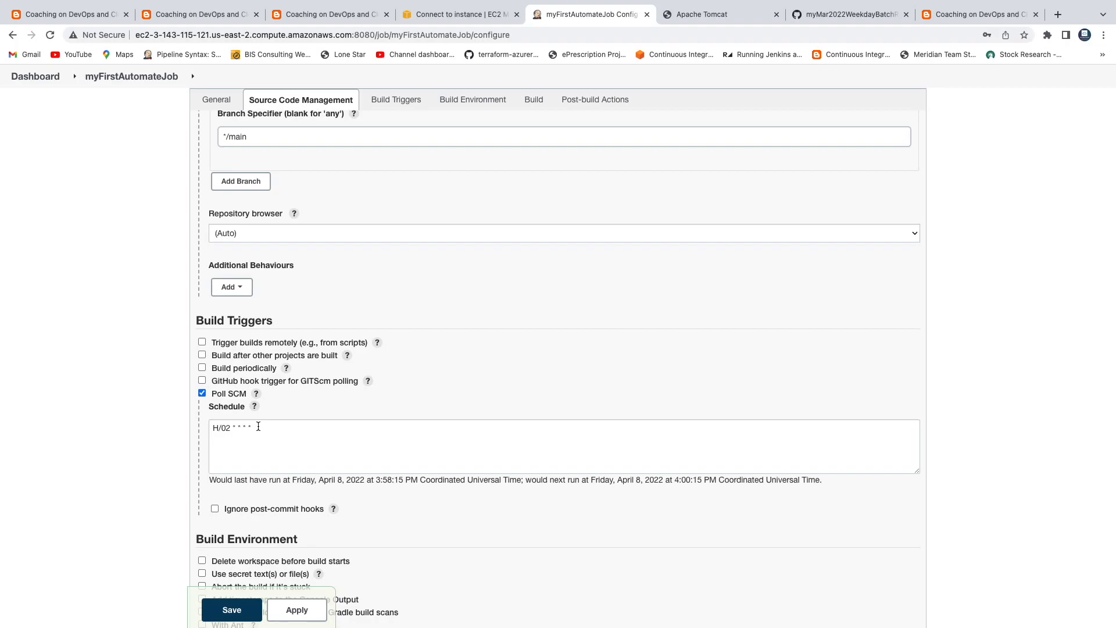
pyautogui.scroll(-3, 362, 383)
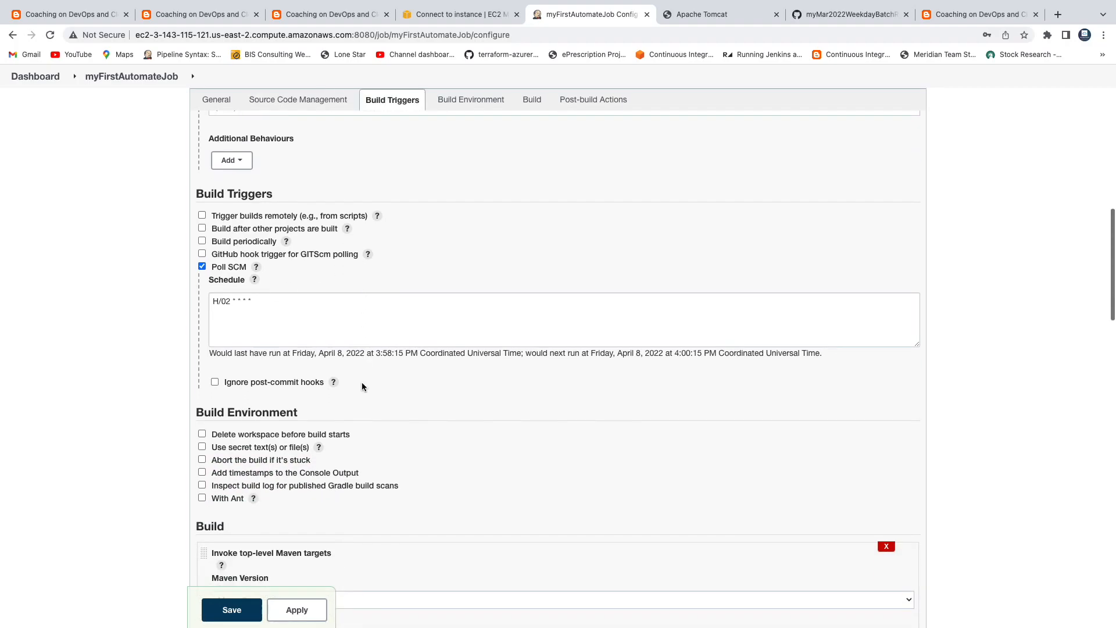
pyautogui.scroll(-3, 361, 383)
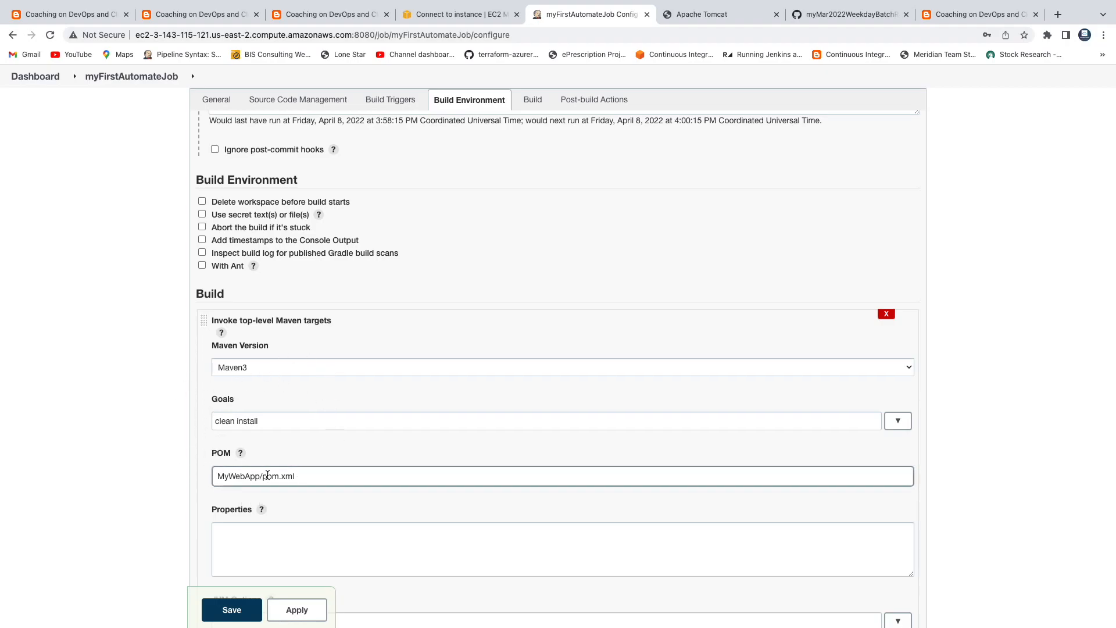
# Step: Check the MyWebApp/pom.xml build, JaCoCo and Deploy war to Tomcat settings, and apply them
pyautogui.tripleClick(312, 475)
pyautogui.scroll(-9, 389, 463)
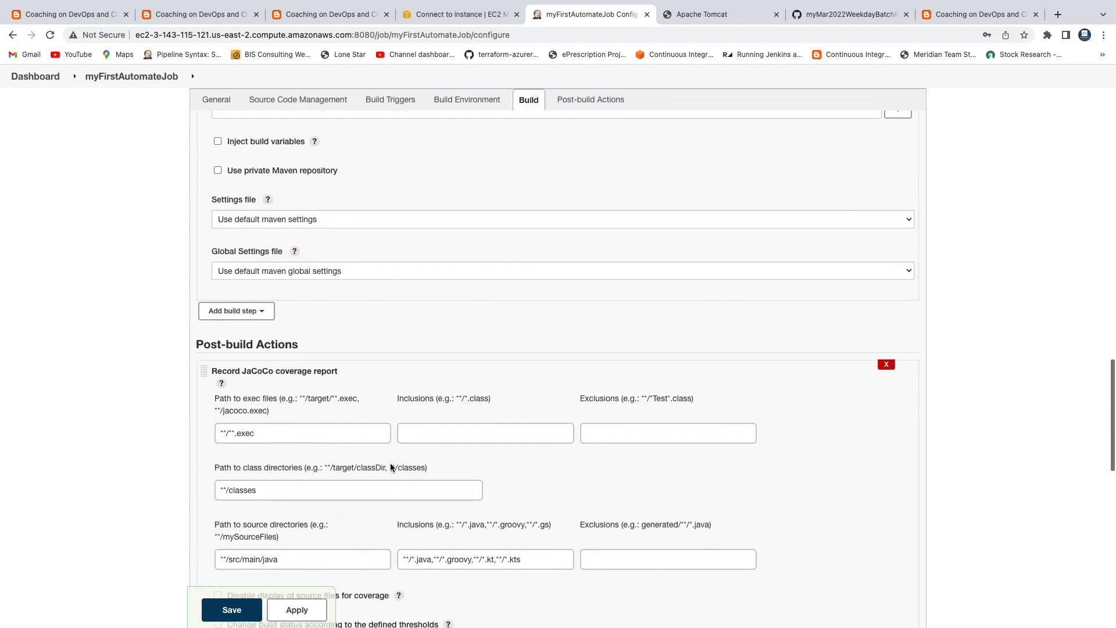
pyautogui.scroll(-2, 389, 463)
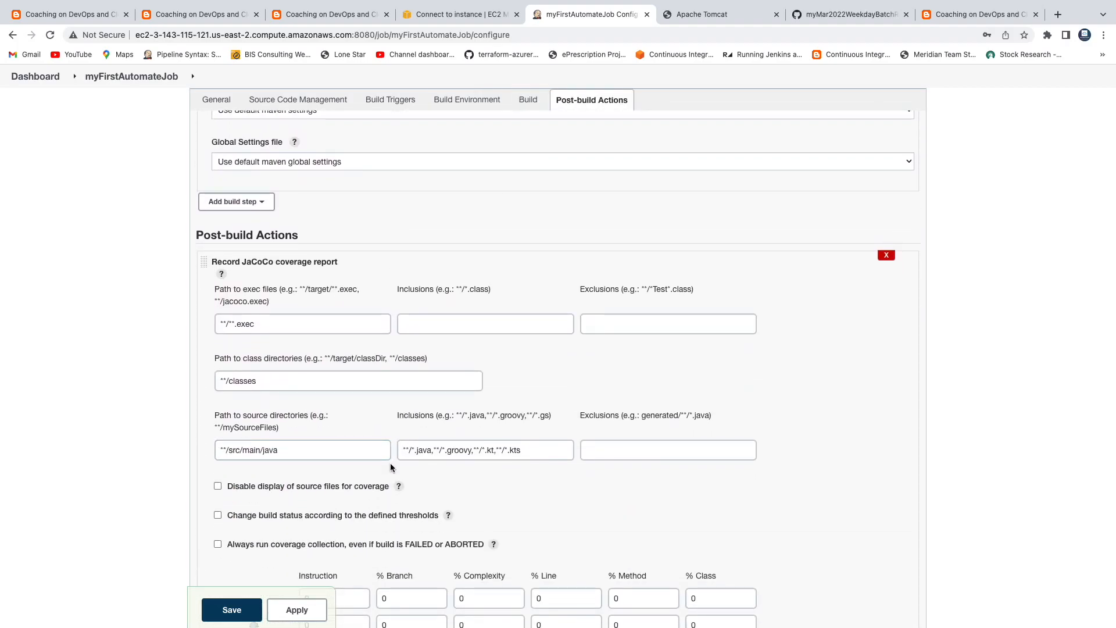
pyautogui.scroll(-1, 389, 463)
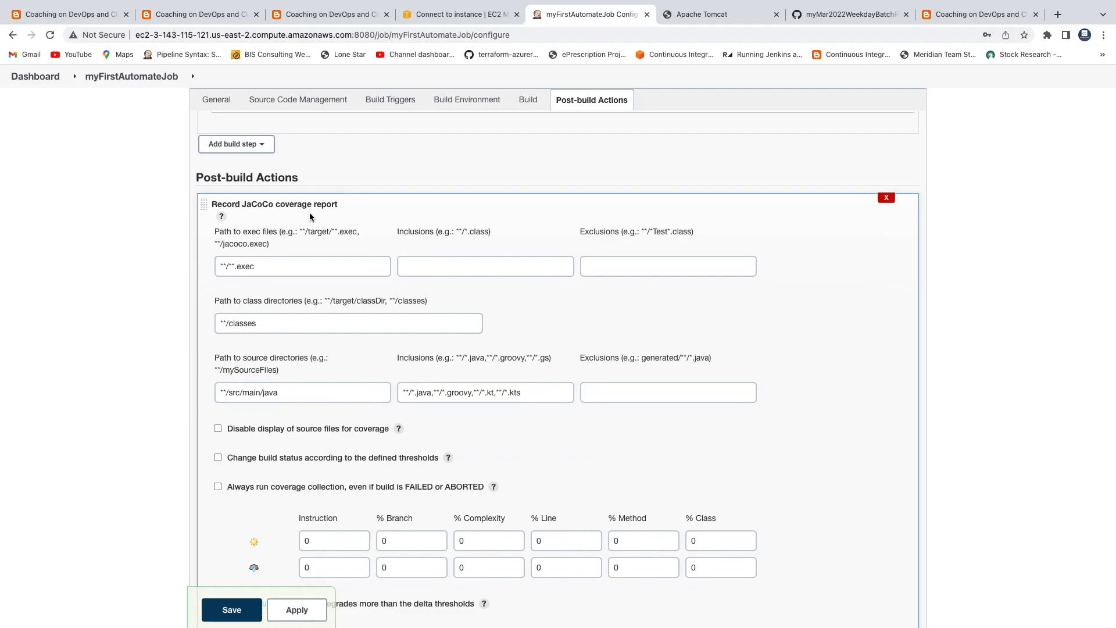
pyautogui.click(331, 265)
pyautogui.scroll(-1, 330, 263)
pyautogui.scroll(-1, 331, 263)
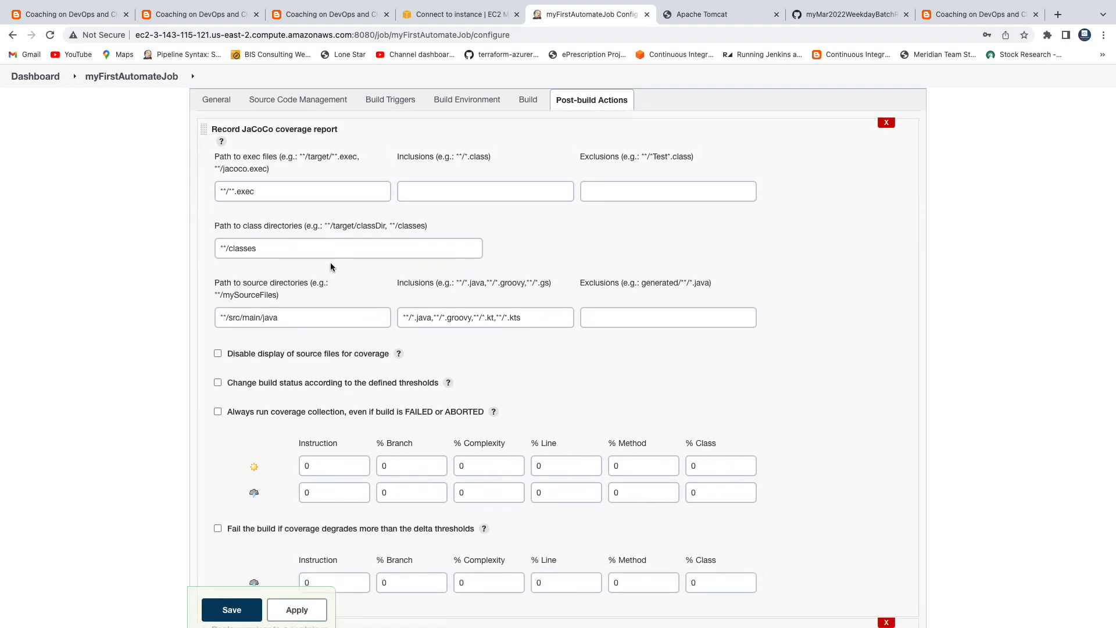
pyautogui.scroll(-10, 330, 262)
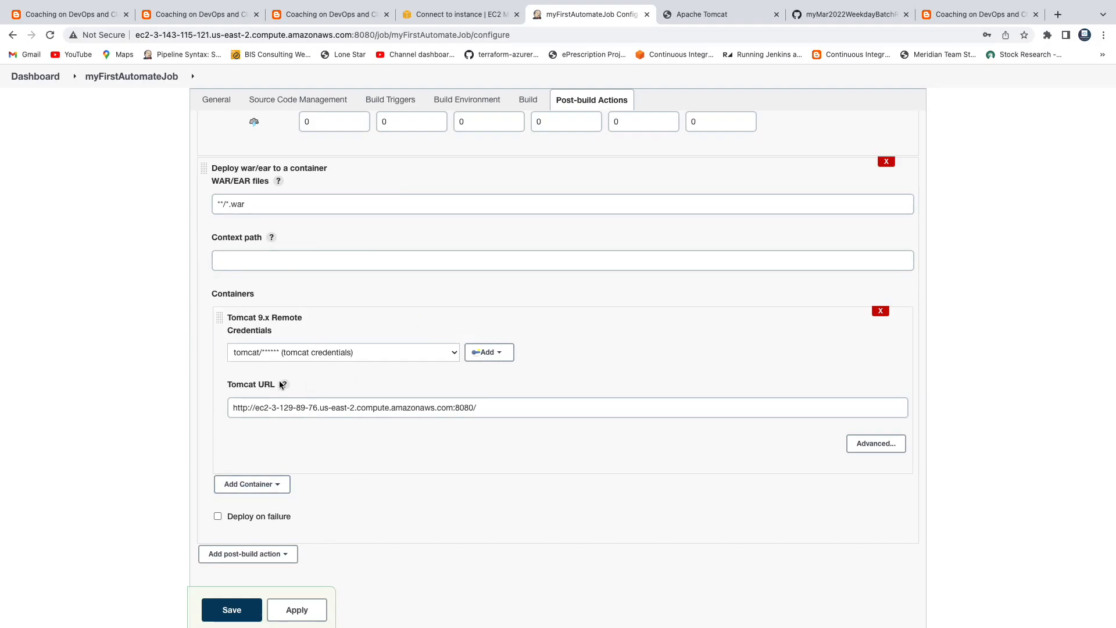
pyautogui.scroll(-2, 360, 389)
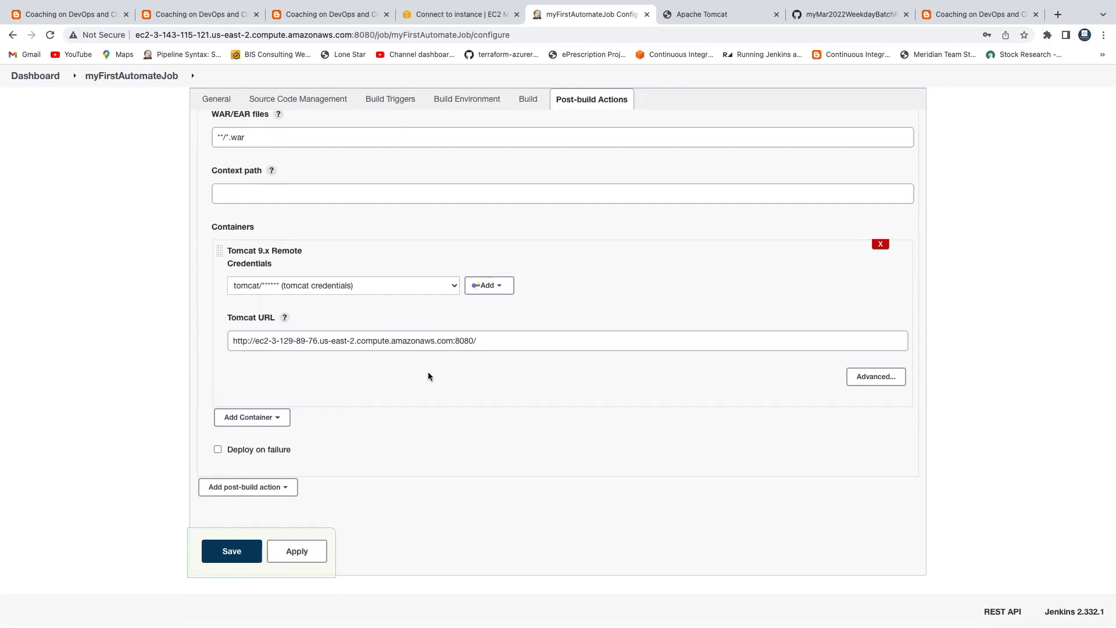
pyautogui.click(295, 551)
# Step: Save myFirstAutomateJob, run Build Now, and open the running build #1
pyautogui.click(242, 554)
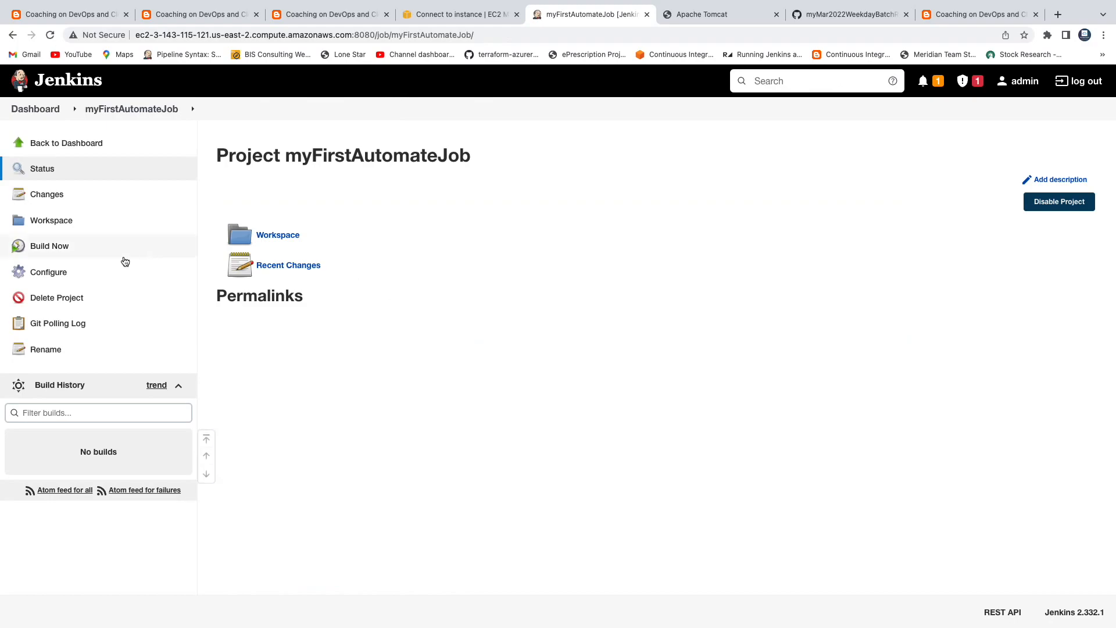
pyautogui.click(63, 247)
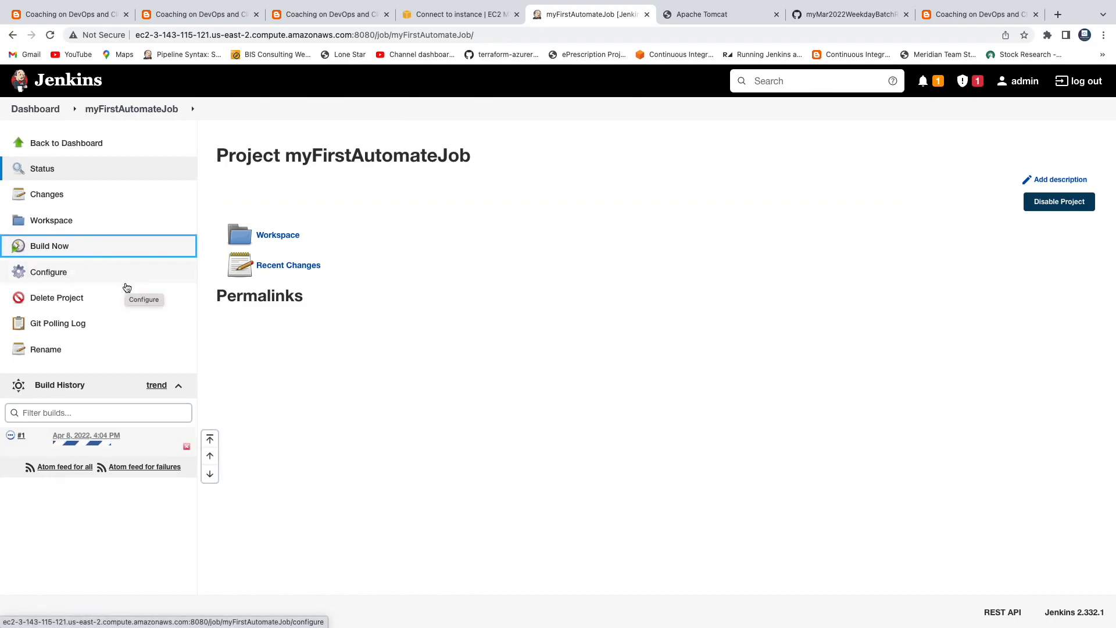
pyautogui.click(96, 440)
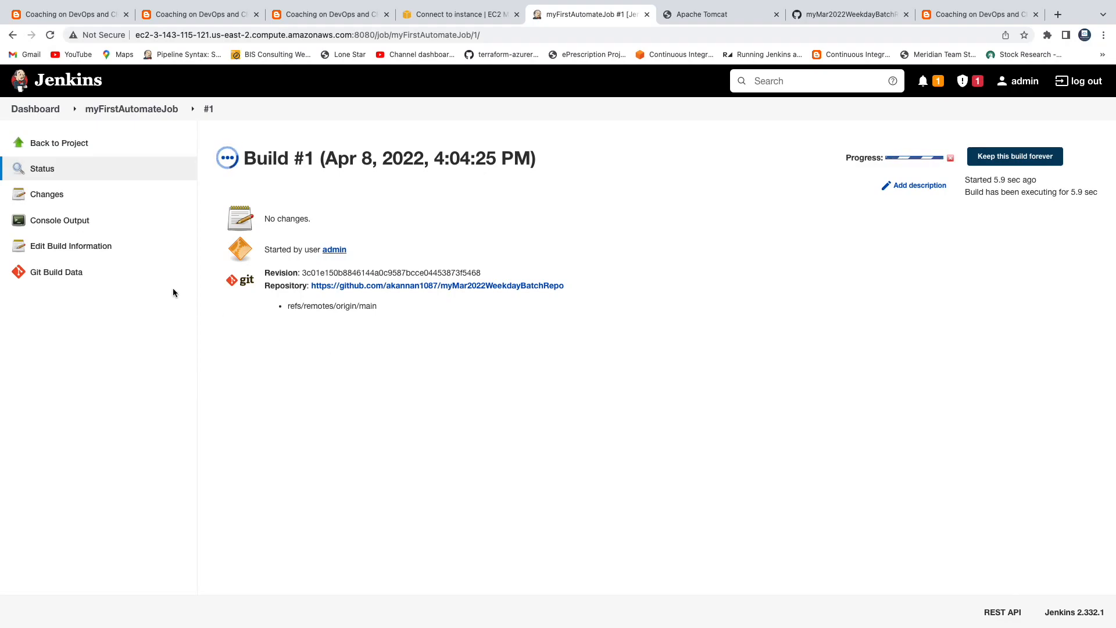
# Step: Open build #1's Console Output and scroll through the Maven build log
pyautogui.click(64, 225)
pyautogui.scroll(-2, 340, 330)
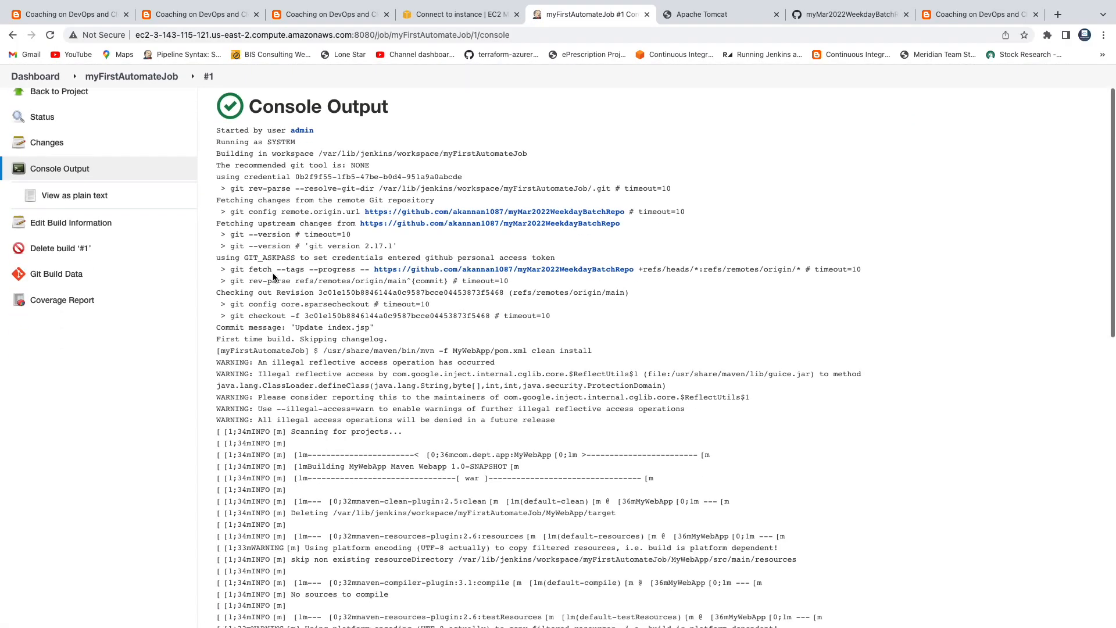
pyautogui.moveTo(234, 138); pyautogui.dragTo(254, 176)
pyautogui.scroll(2, 237, 163)
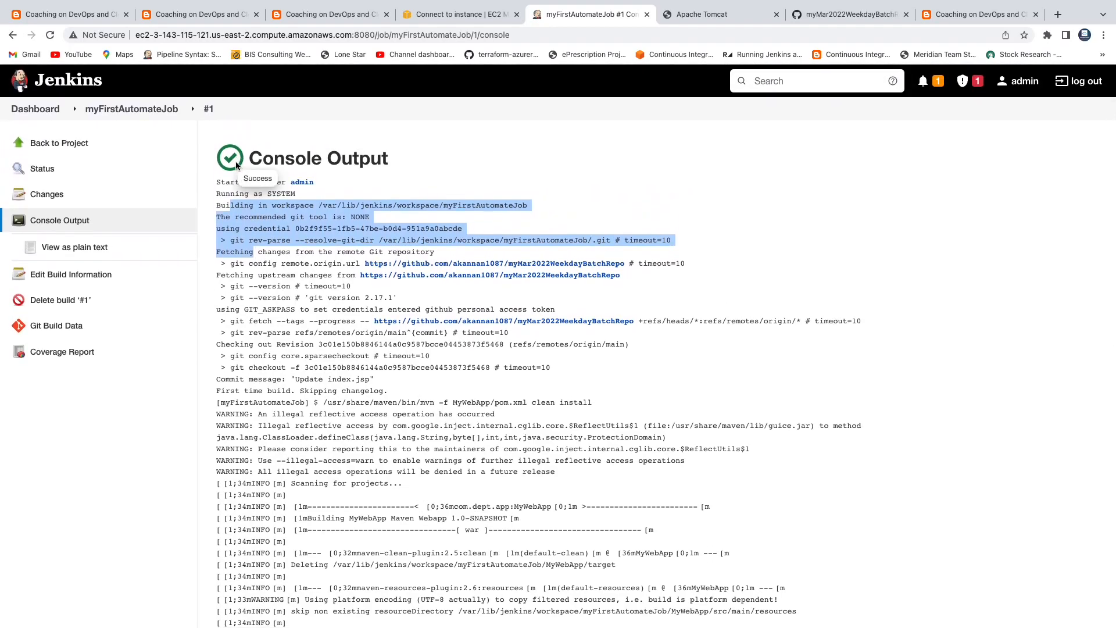
pyautogui.scroll(-3, 272, 288)
pyautogui.scroll(-7, 272, 291)
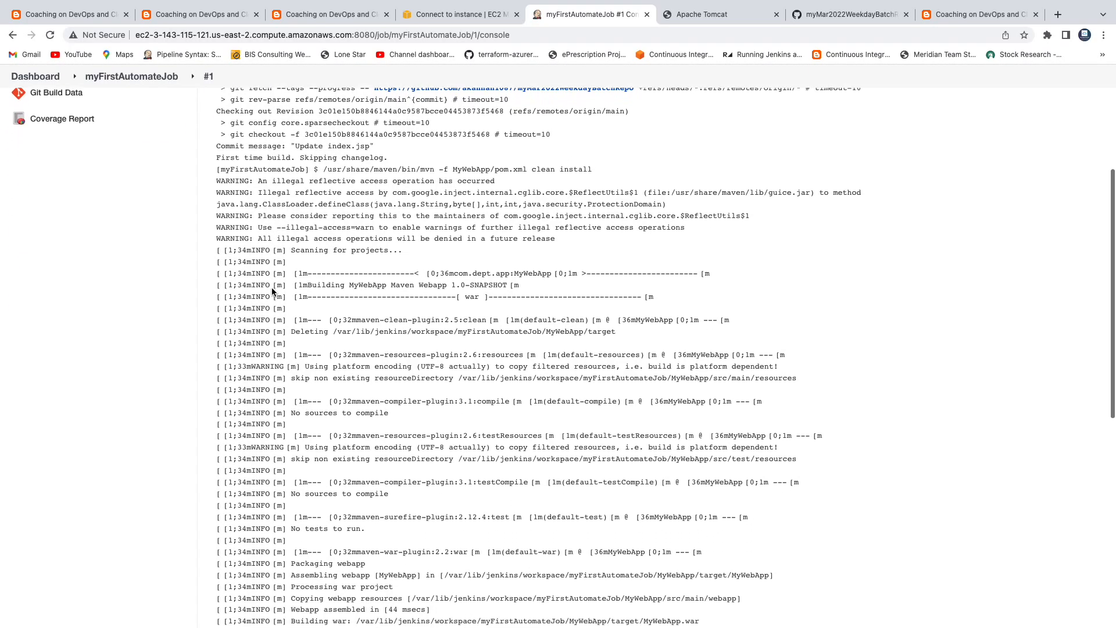
pyautogui.scroll(-2, 272, 288)
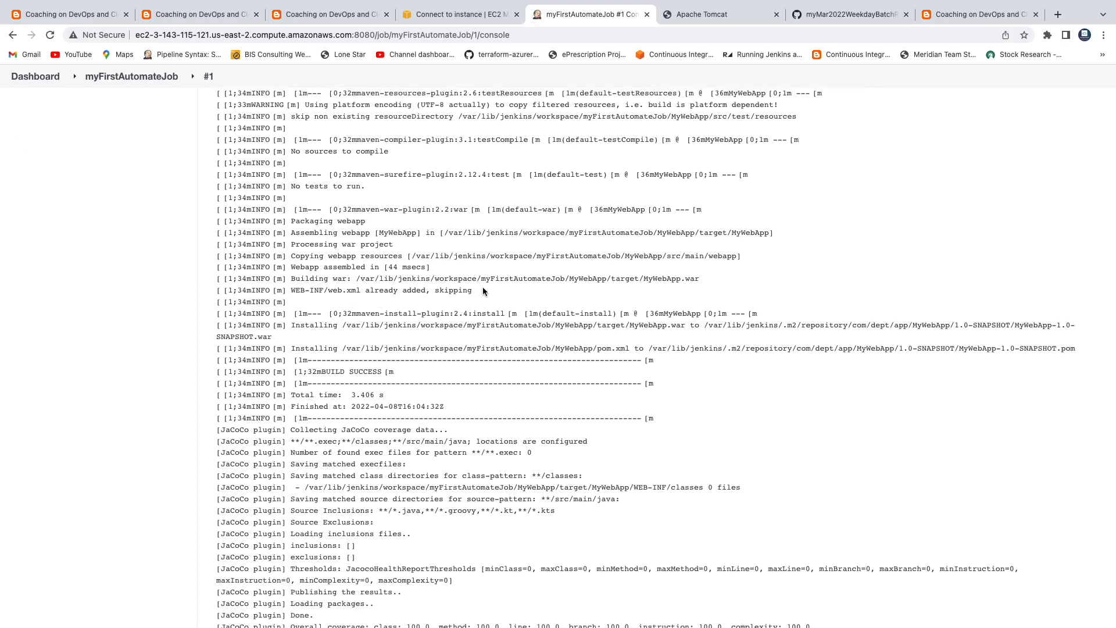
# Step: Highlight the MyWebApp/target/MyWebApp.war path, Tomcat deployment lines and Finished: SUCCESS
pyautogui.moveTo(356, 279); pyautogui.dragTo(461, 287)
pyautogui.moveTo(531, 289); pyautogui.dragTo(588, 280)
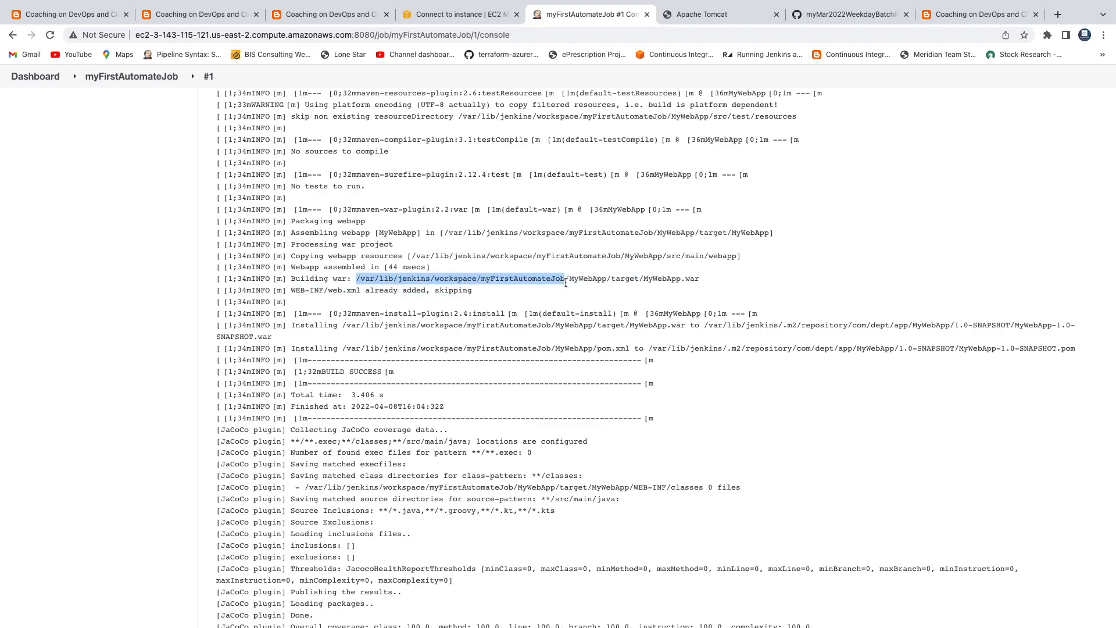
pyautogui.click(566, 283)
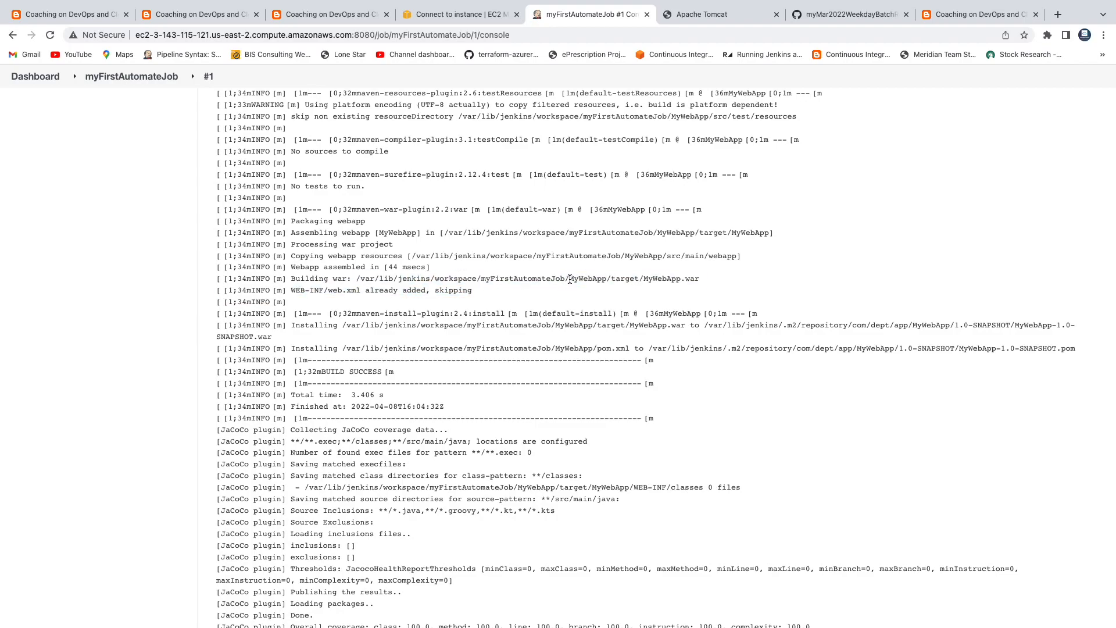
pyautogui.moveTo(677, 282); pyautogui.dragTo(698, 279)
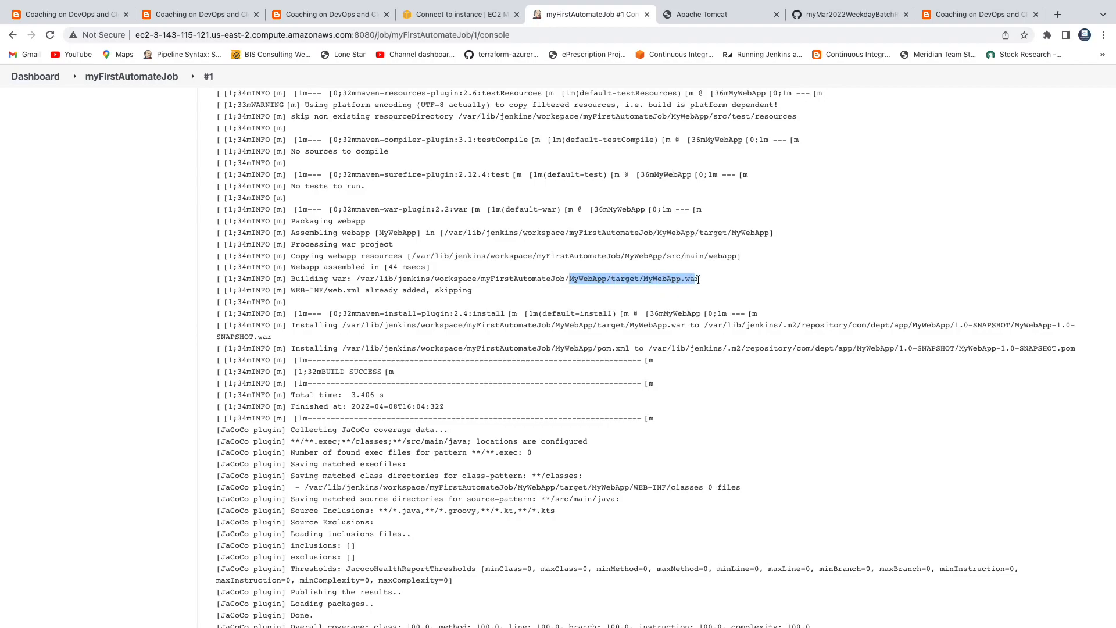
pyautogui.click(575, 280)
pyautogui.moveTo(570, 279); pyautogui.dragTo(700, 280)
pyautogui.moveTo(352, 279); pyautogui.dragTo(660, 287)
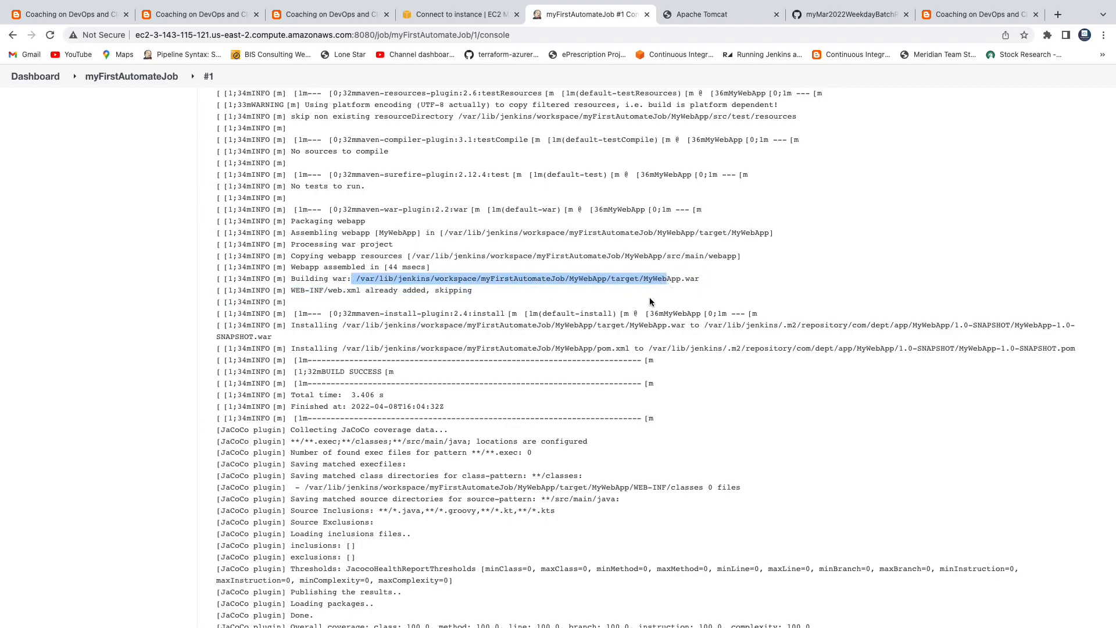
pyautogui.scroll(-3, 577, 351)
pyautogui.moveTo(301, 304); pyautogui.dragTo(407, 315)
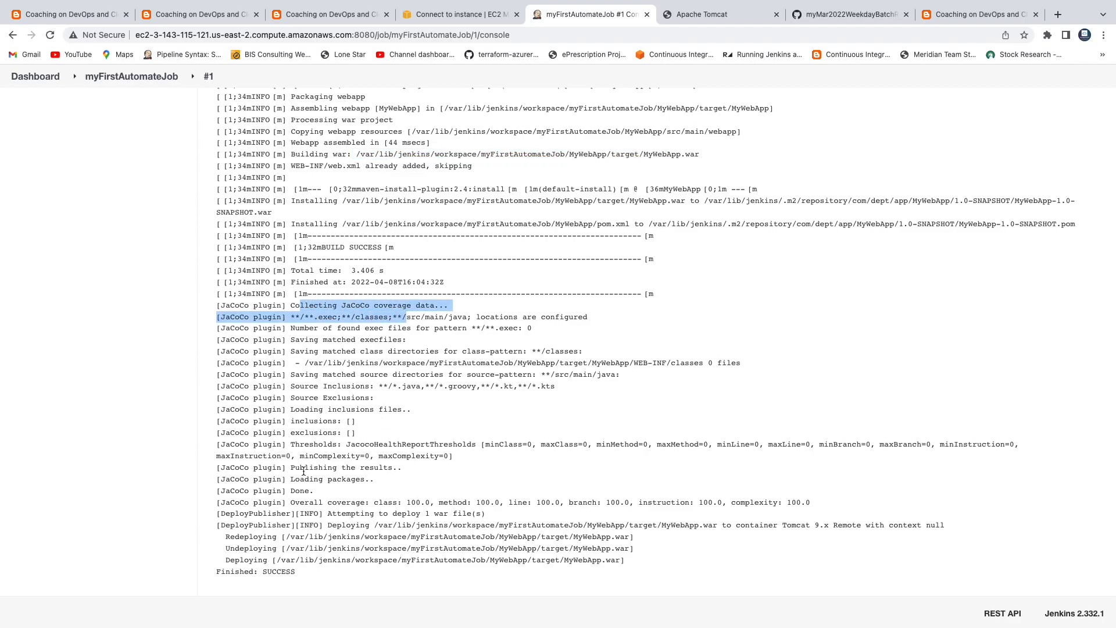
pyautogui.moveTo(217, 501); pyautogui.dragTo(351, 528)
pyautogui.moveTo(262, 572); pyautogui.dragTo(294, 569)
pyautogui.scroll(7, 148, 107)
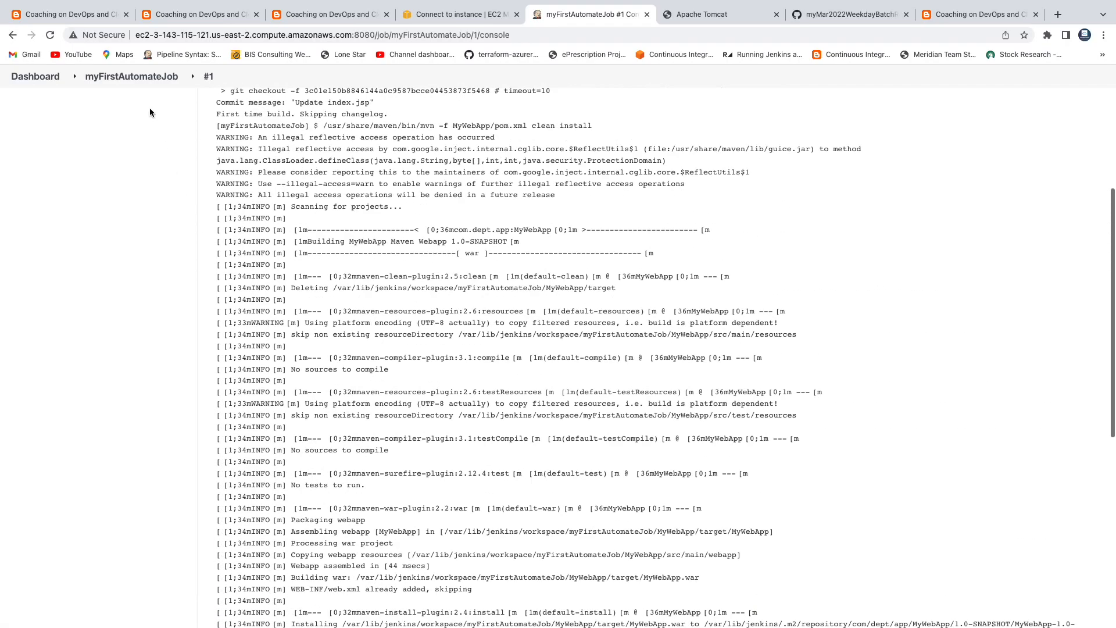
# Step: Load MyWebApp on the Tomcat server at :8080/MyWebApp to see its welcome heading, then return to Jenkins
pyautogui.click(131, 76)
pyautogui.click(710, 14)
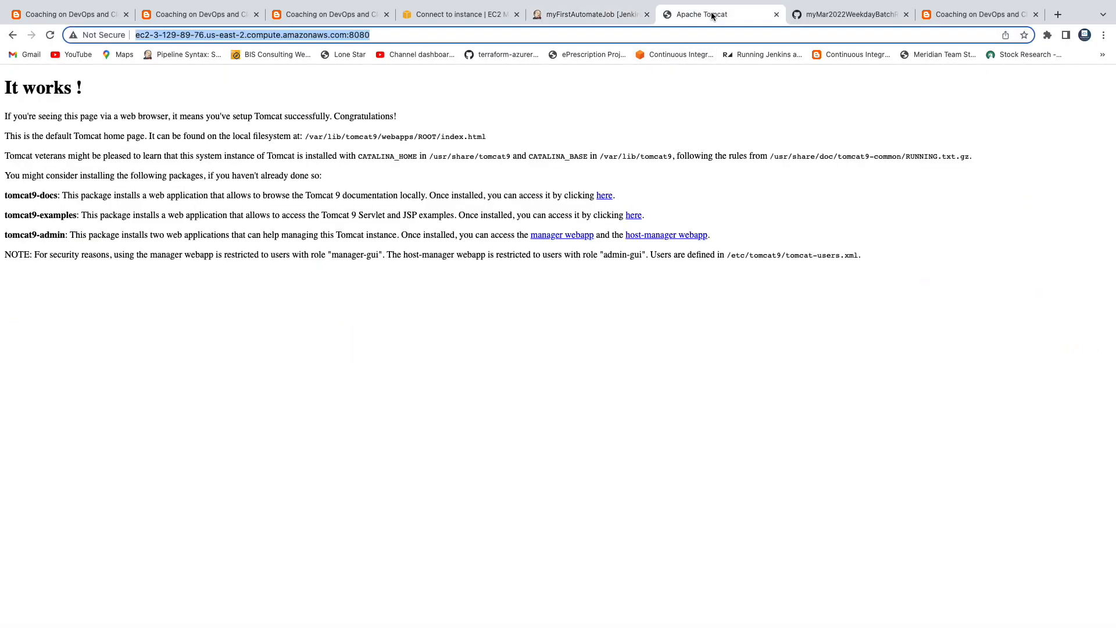
pyautogui.click(472, 36)
pyautogui.write('MyWebApp')
pyautogui.press('Return')
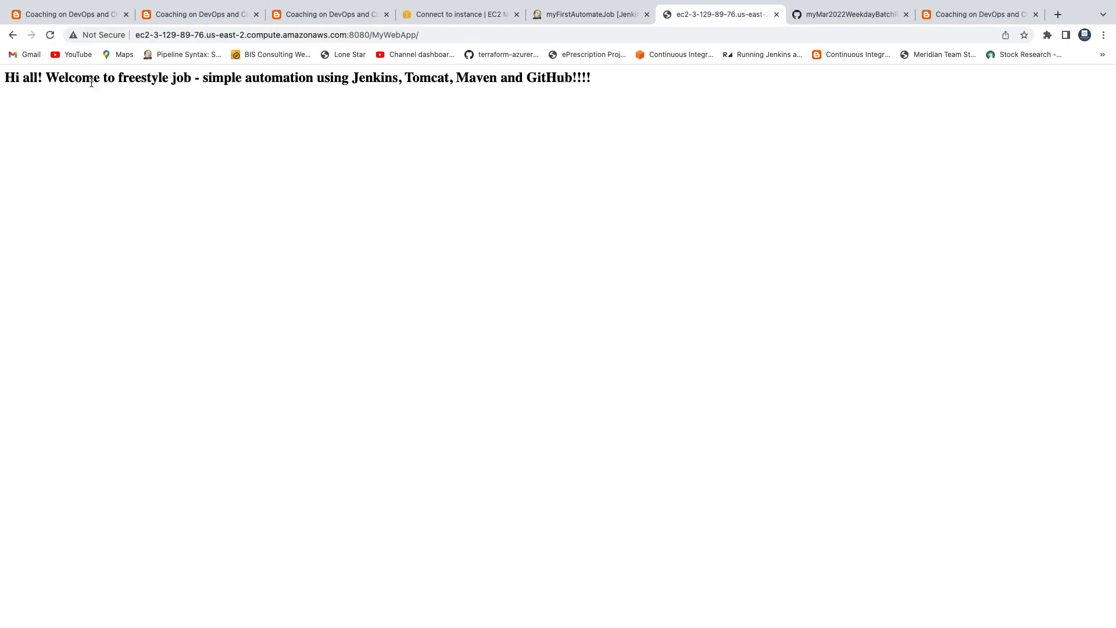
pyautogui.moveTo(57, 76); pyautogui.dragTo(449, 80)
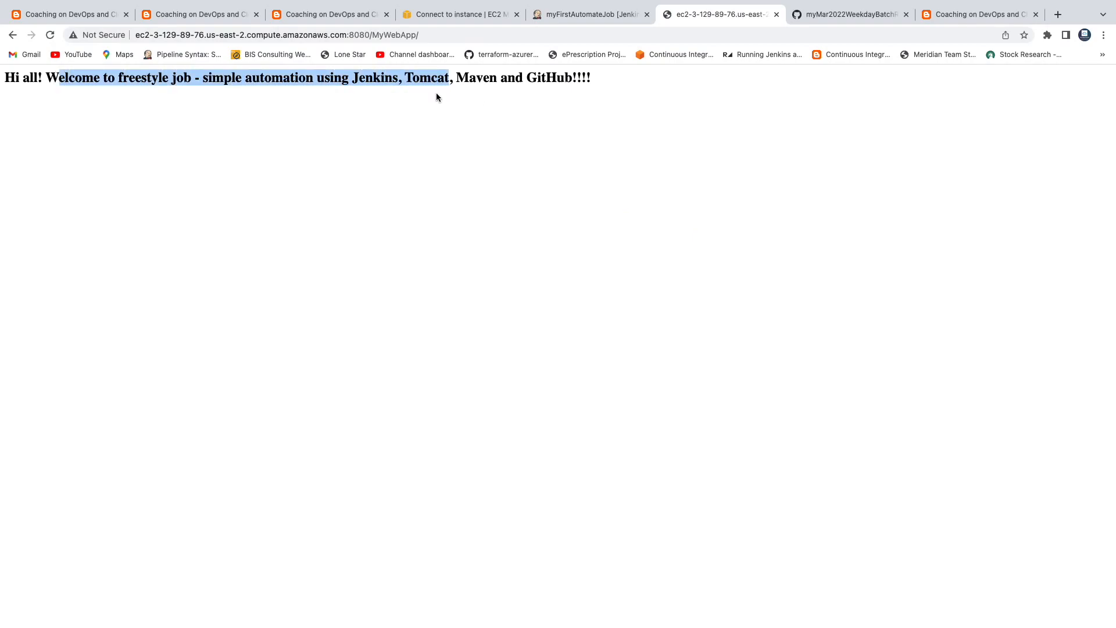
pyautogui.click(568, 14)
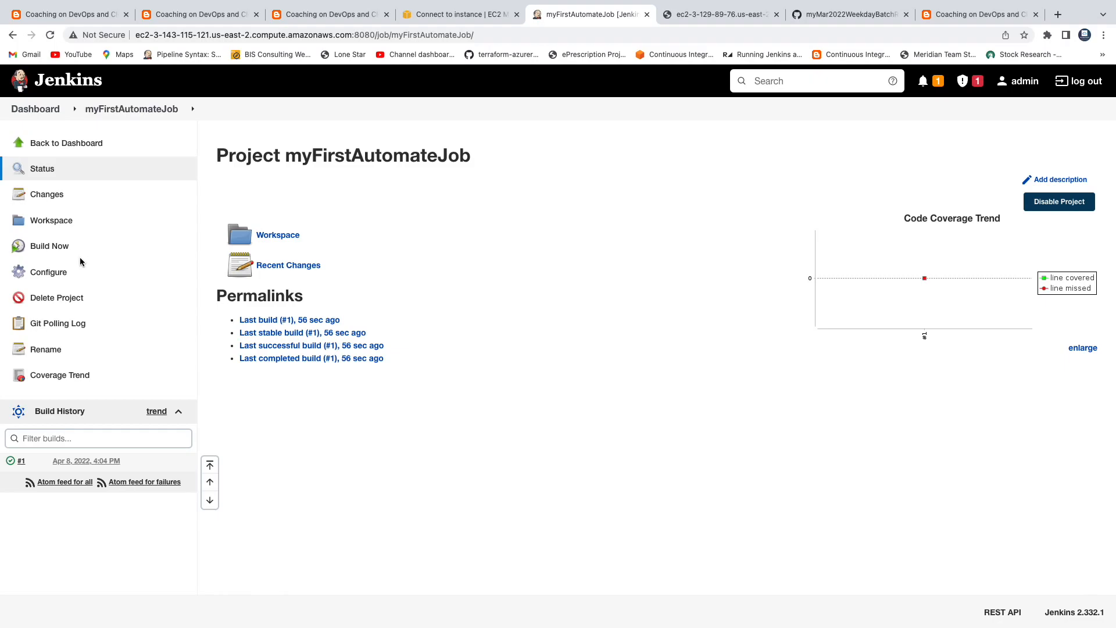
# Step: Open MyWebApp/src/main/webapp/index.jsp in the GitHub repository's web editor
pyautogui.click(838, 21)
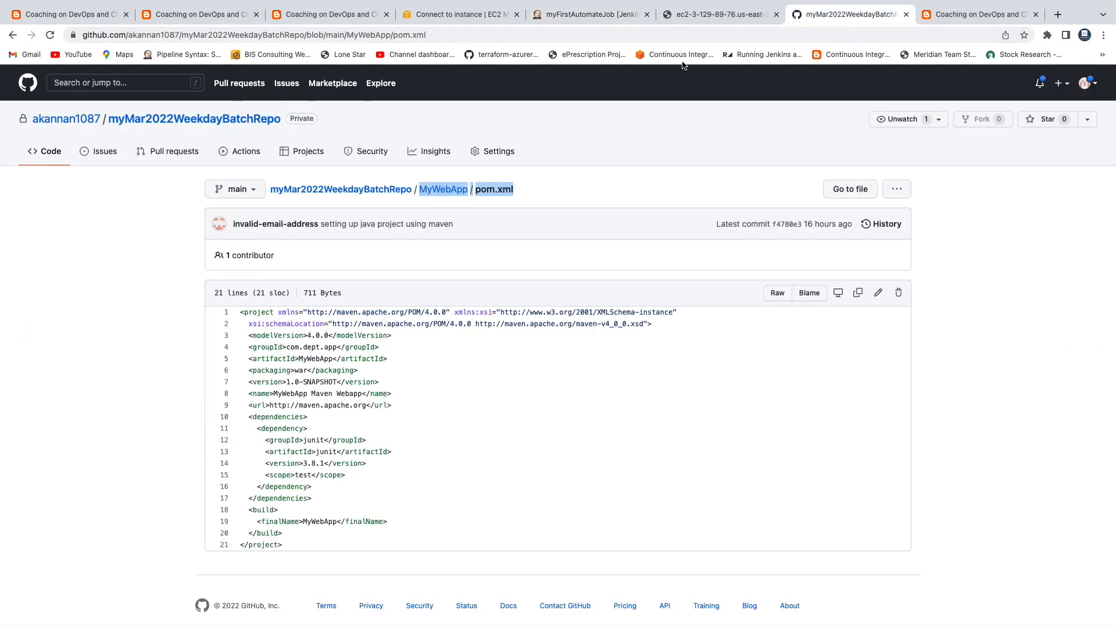
pyautogui.click(421, 193)
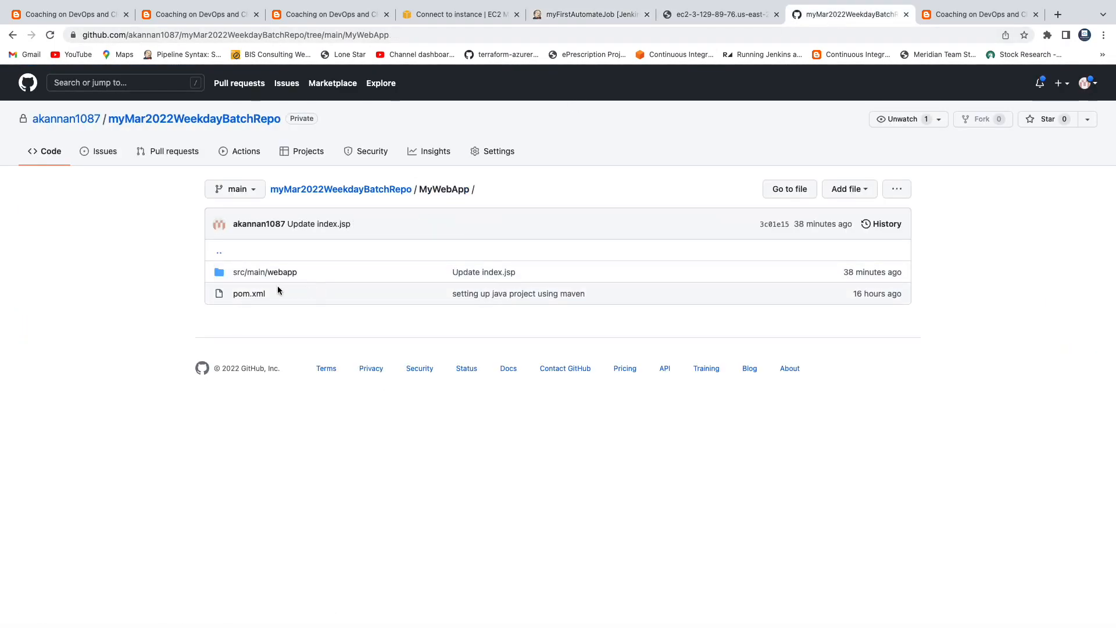
pyautogui.click(266, 272)
pyautogui.click(250, 294)
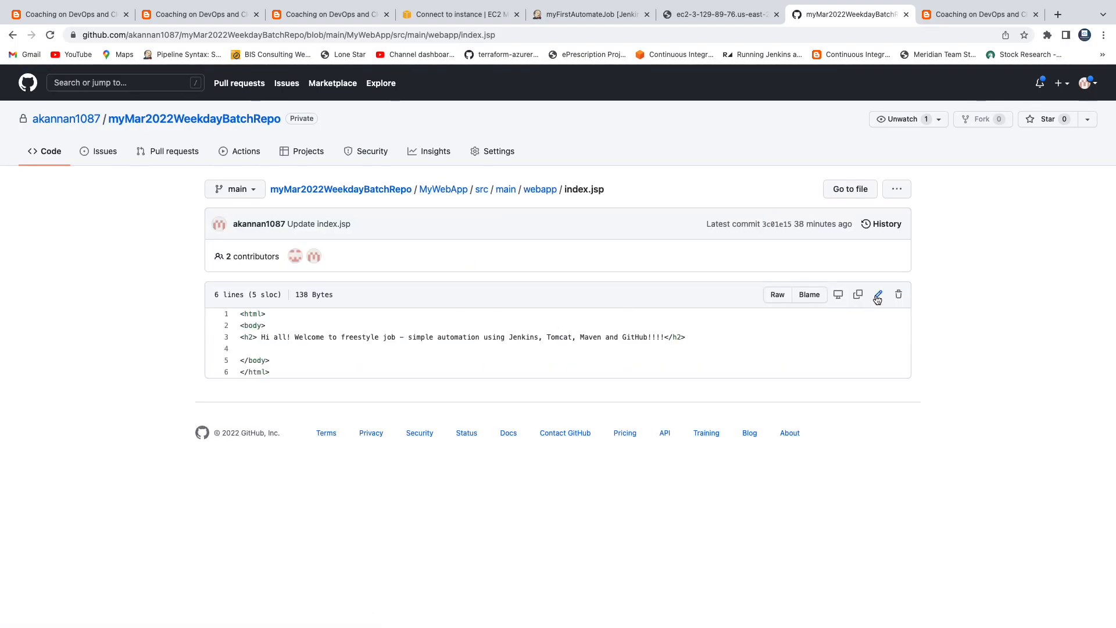
pyautogui.click(878, 295)
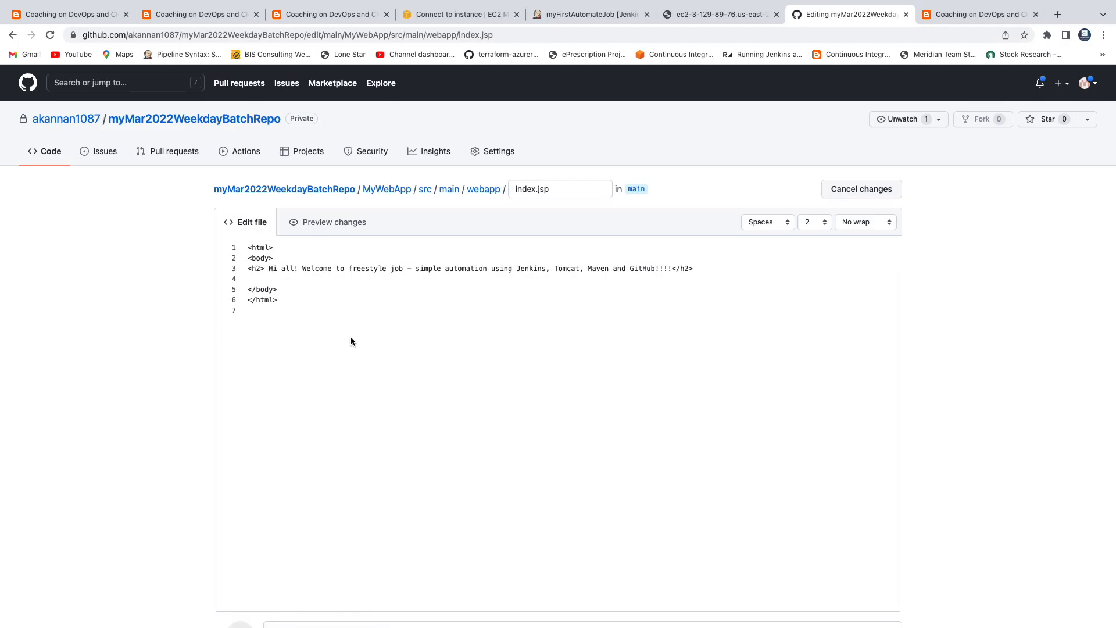
# Step: Reword the index.jsp welcome heading to read Implementing CI
pyautogui.press('Return')
pyautogui.press('BackSpace')
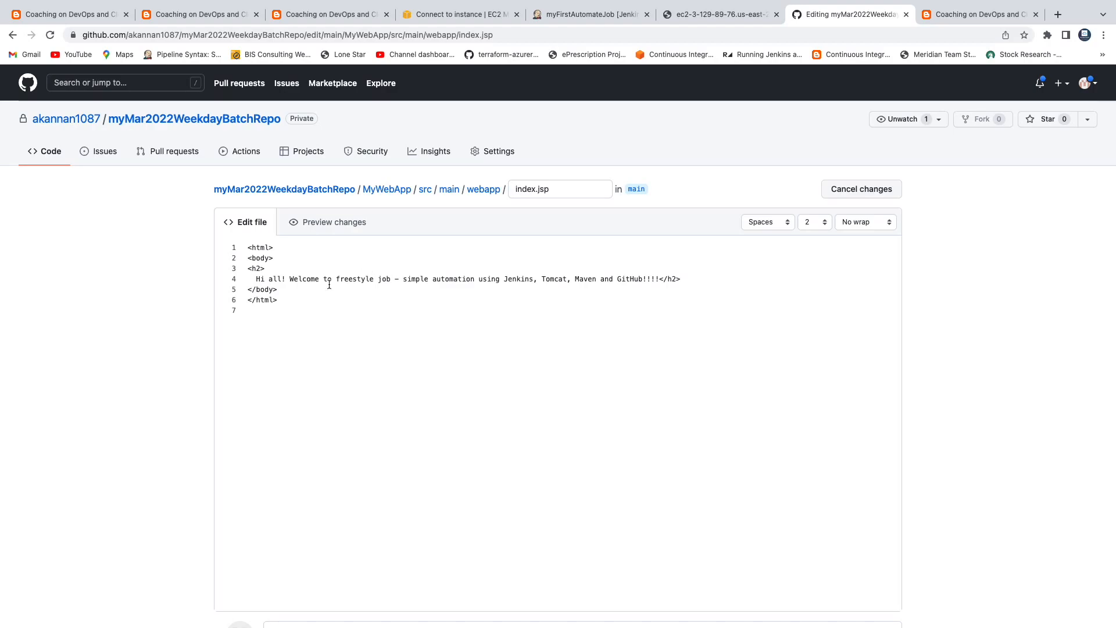
pyautogui.doubleClick(412, 280)
pyautogui.write('testing')
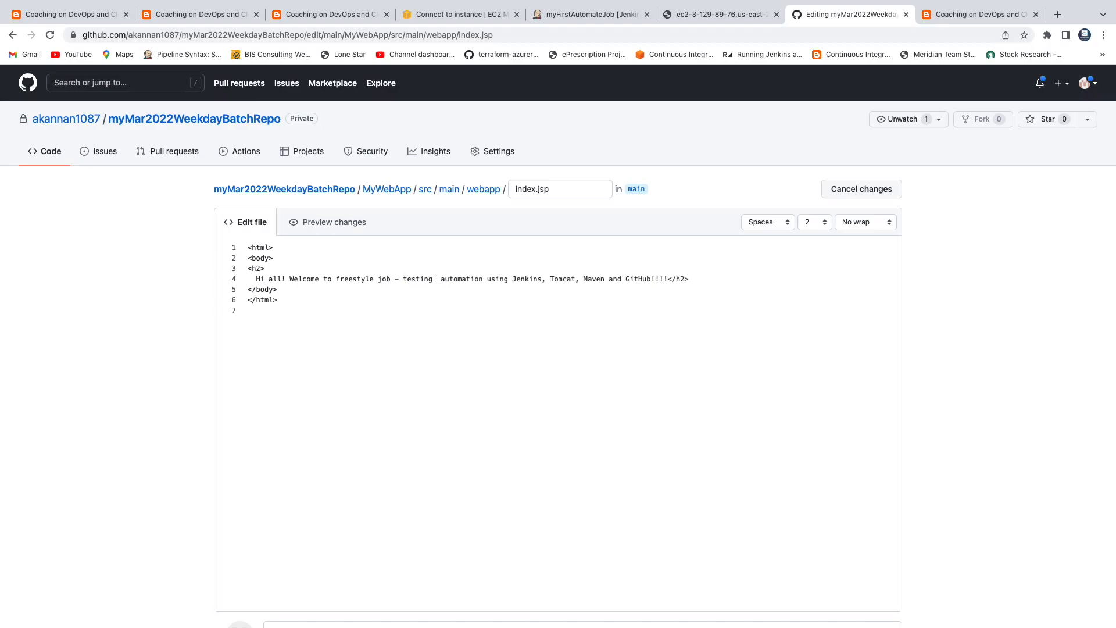
pyautogui.doubleClick(456, 281)
pyautogui.press('BackSpace')
pyautogui.press('BackSpace')
pyautogui.press('BackSpace')
pyautogui.press('BackSpace')
pyautogui.press('BackSpace')
pyautogui.press('BackSpace')
pyautogui.press('BackSpace')
pyautogui.press('BackSpace')
pyautogui.press('BackSpace')
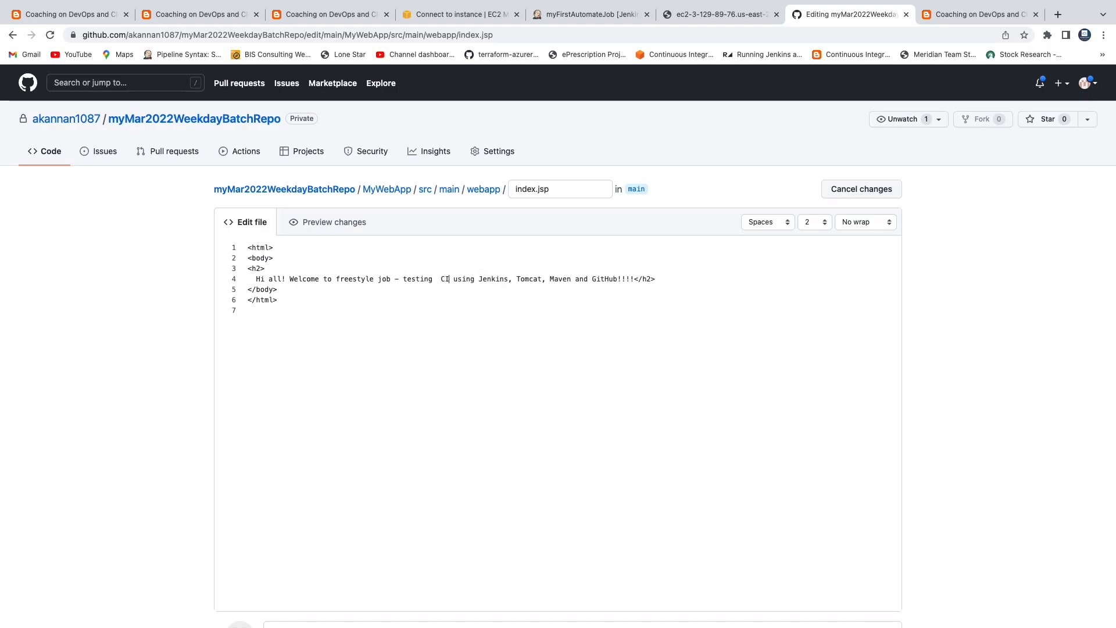
pyautogui.press('BackSpace')
pyautogui.write('Implementing ')
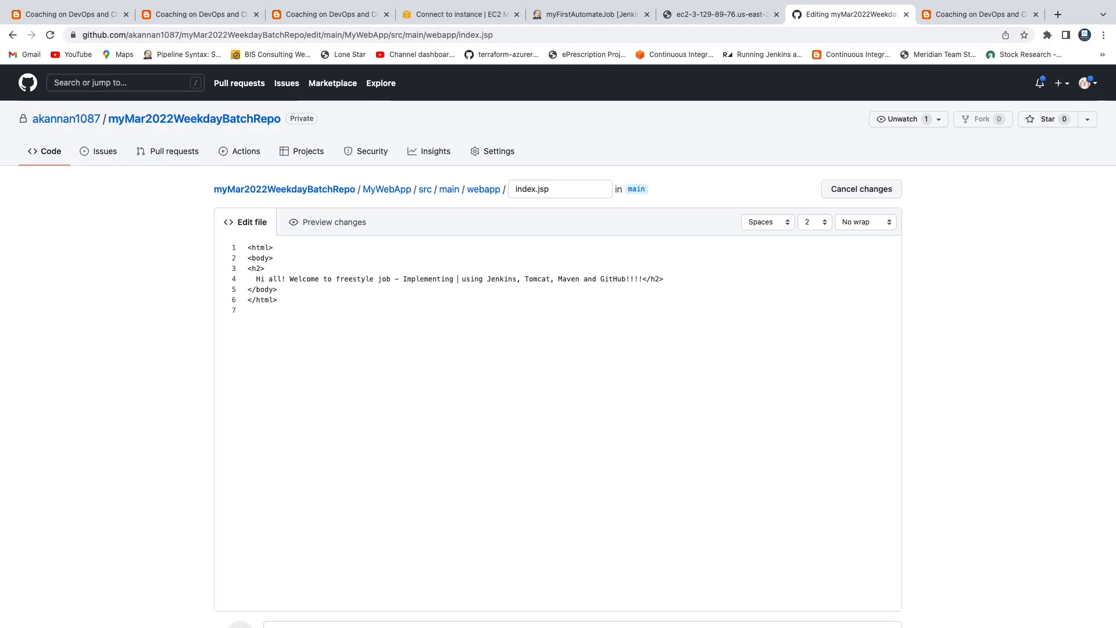
pyautogui.write('CI')
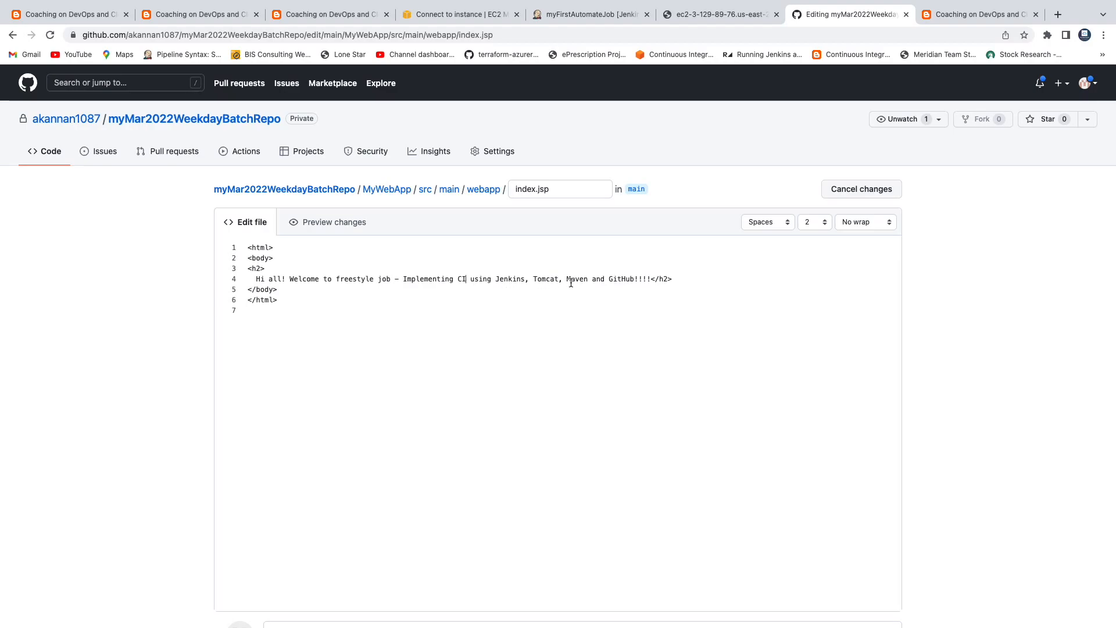
pyautogui.press('Return')
pyautogui.press('BackSpace')
pyautogui.press('BackSpace')
pyautogui.press('BackSpace')
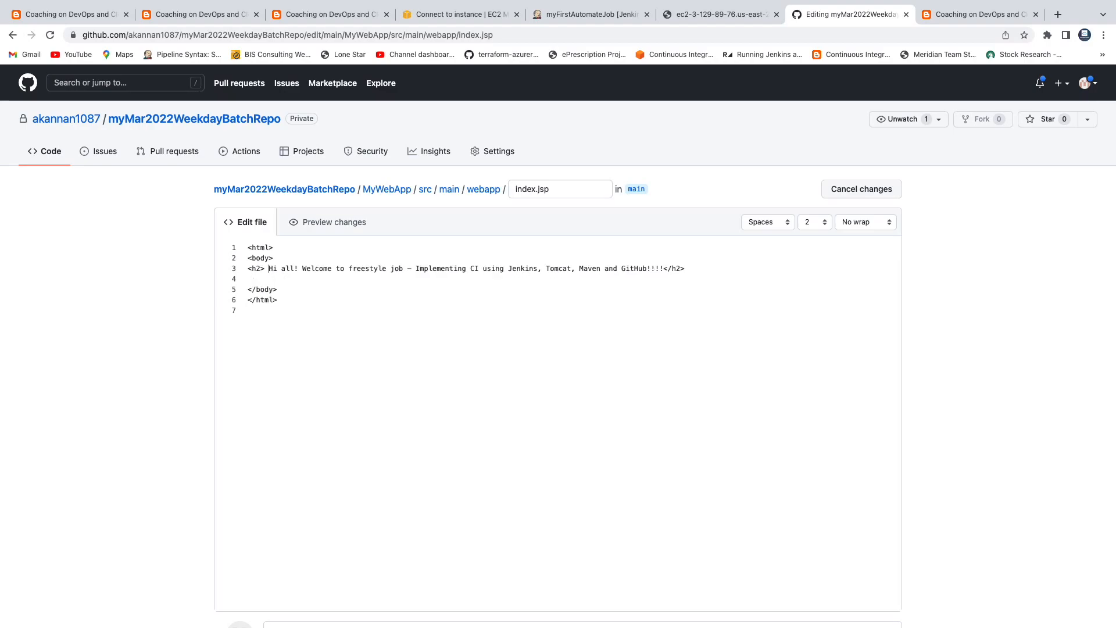
# Step: Duplicate the h2 line and change its text to 'We are triggering build using poll scm option'
pyautogui.tripleClick(561, 265)
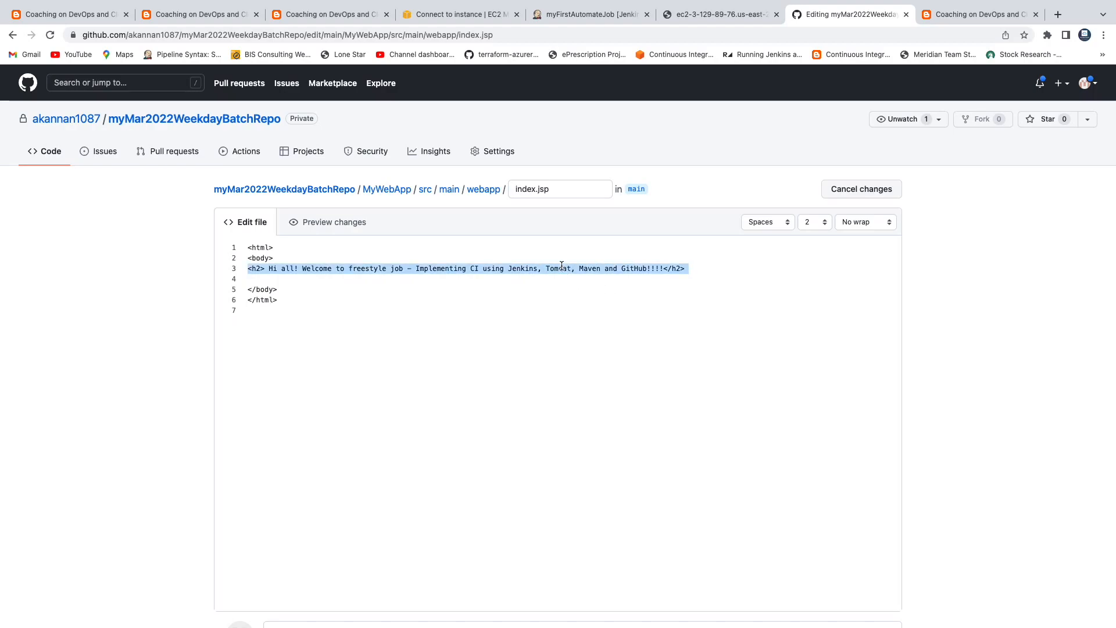
pyautogui.hotkey('ctrl', 'c')
pyautogui.click(523, 279)
pyautogui.hotkey('ctrl', 'v')
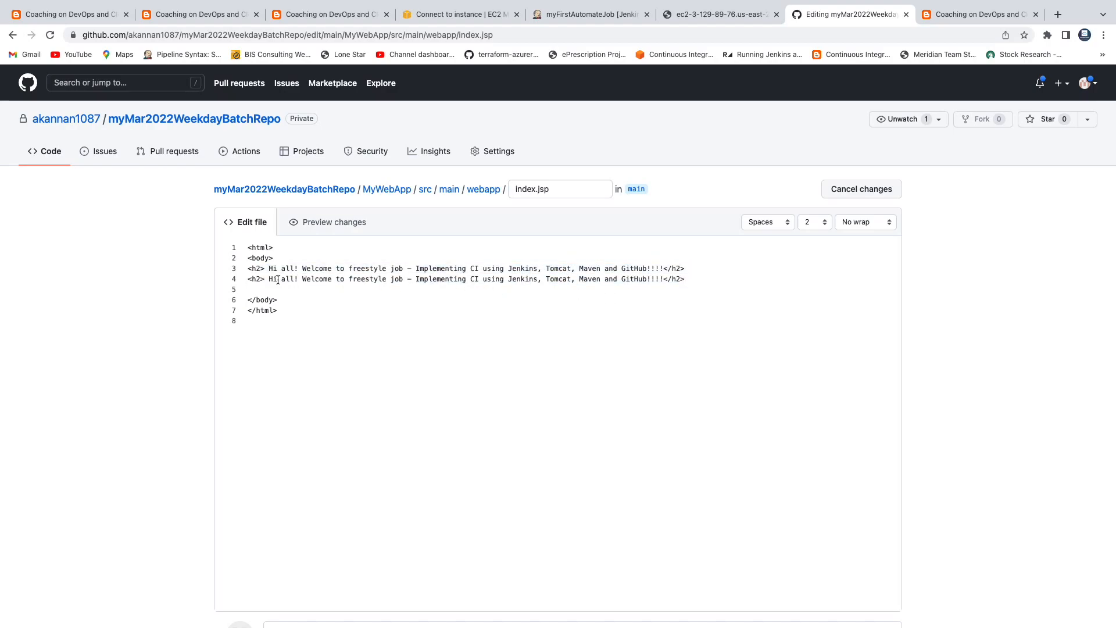
pyautogui.moveTo(269, 278); pyautogui.dragTo(645, 279)
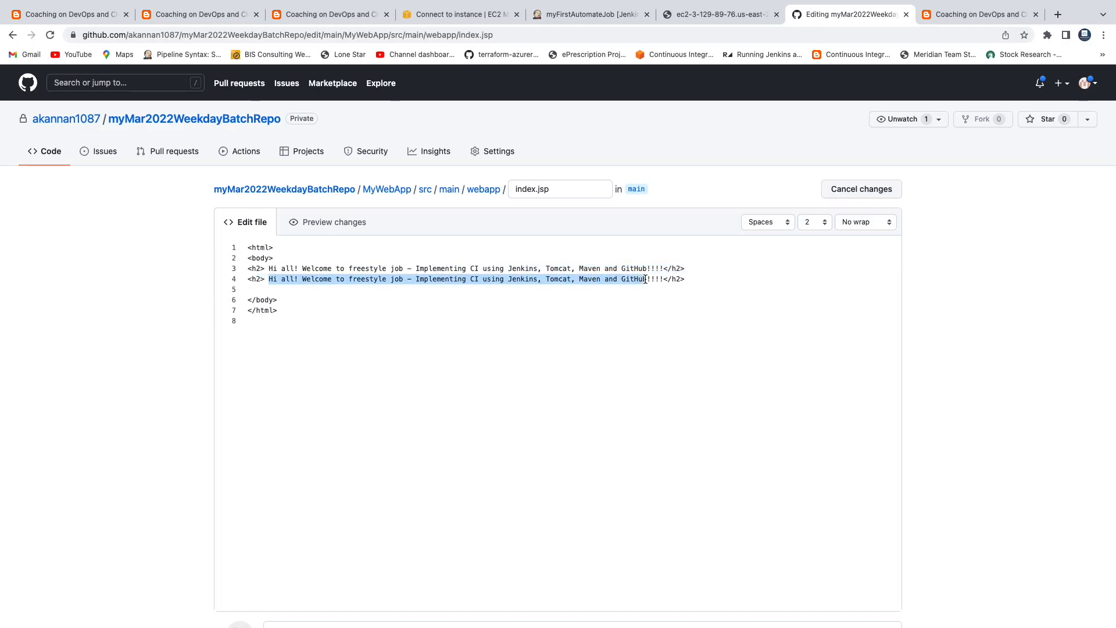
pyautogui.press('BackSpace')
pyautogui.write('We are tr')
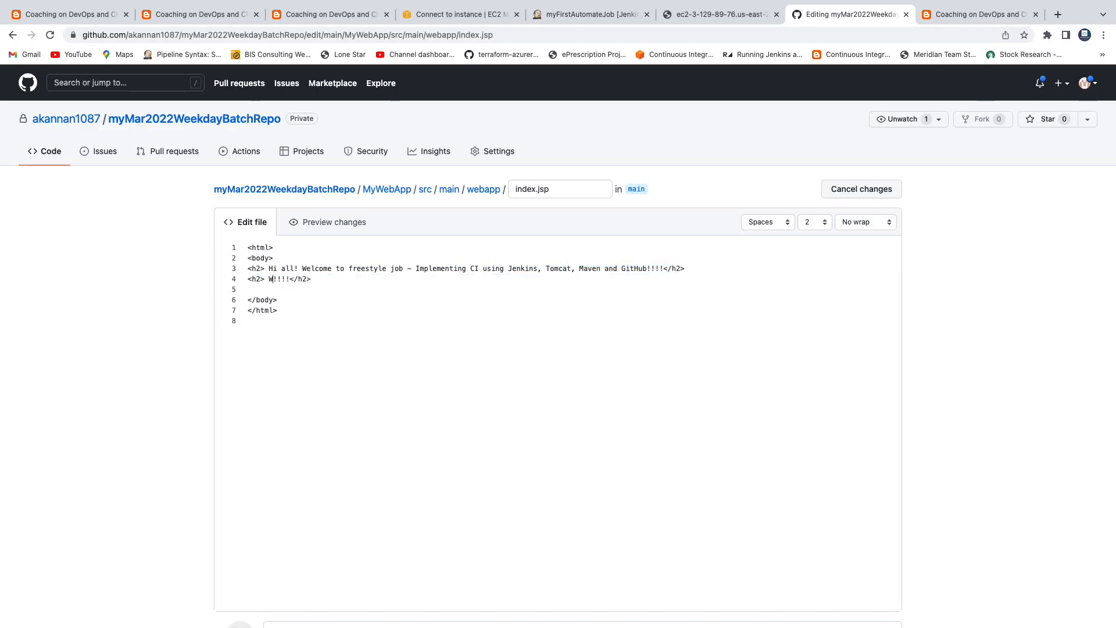
pyautogui.write('iggering build using p')
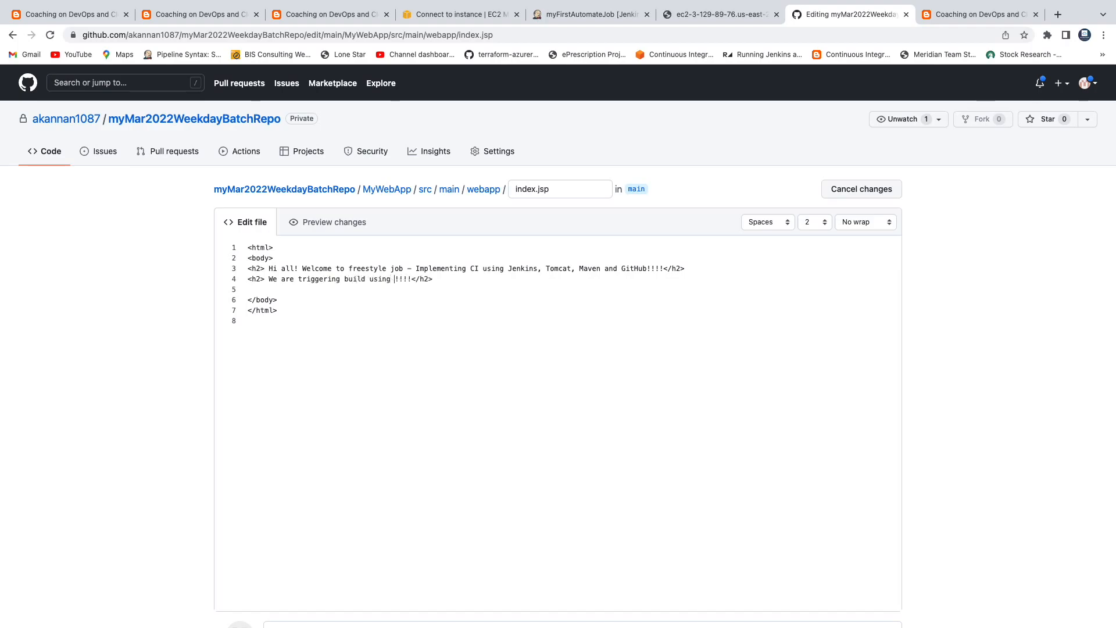
pyautogui.write('oll scm option')
pyautogui.scroll(-5, 526, 365)
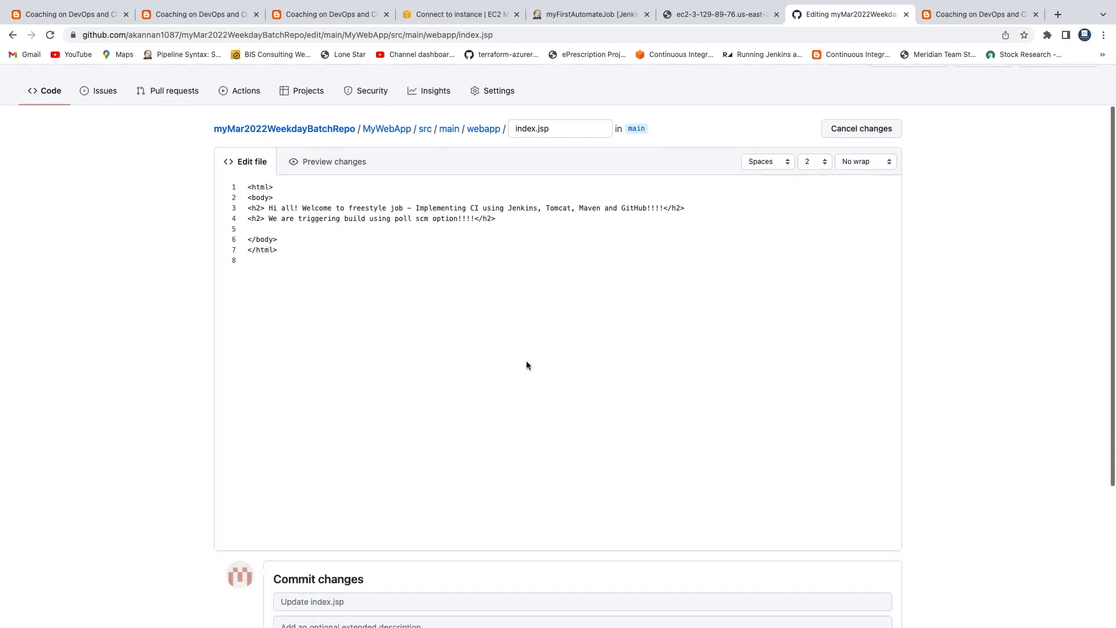
# Step: Commit index.jsp to main with message 'making a code change to trigger jenkins', then return to Jenkins
pyautogui.click(316, 395)
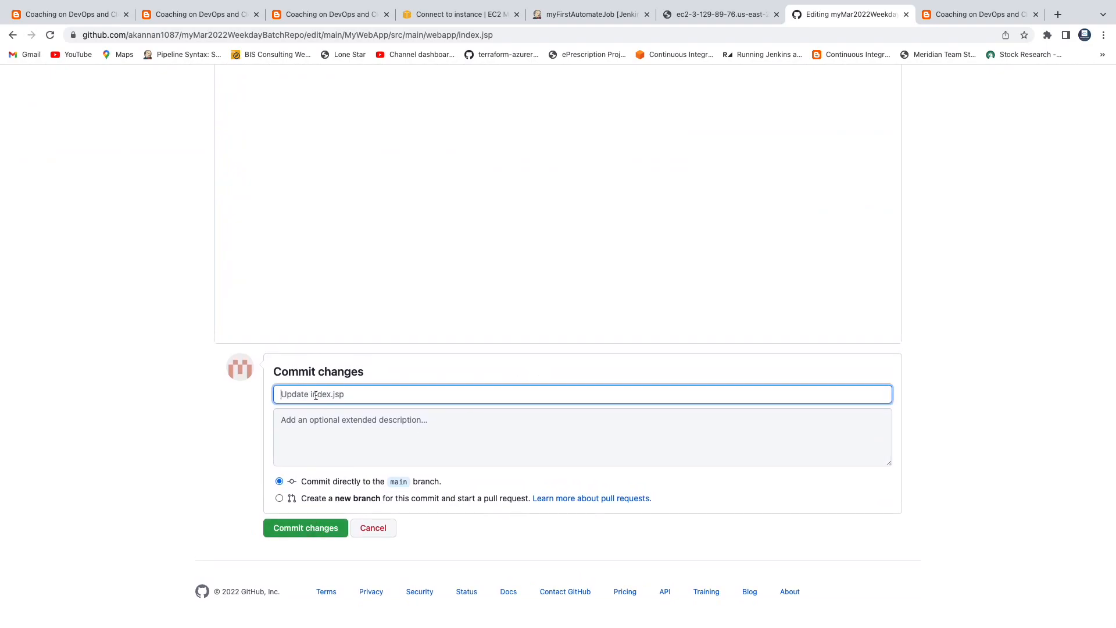
pyautogui.write('making a code change to trigger jenkins job')
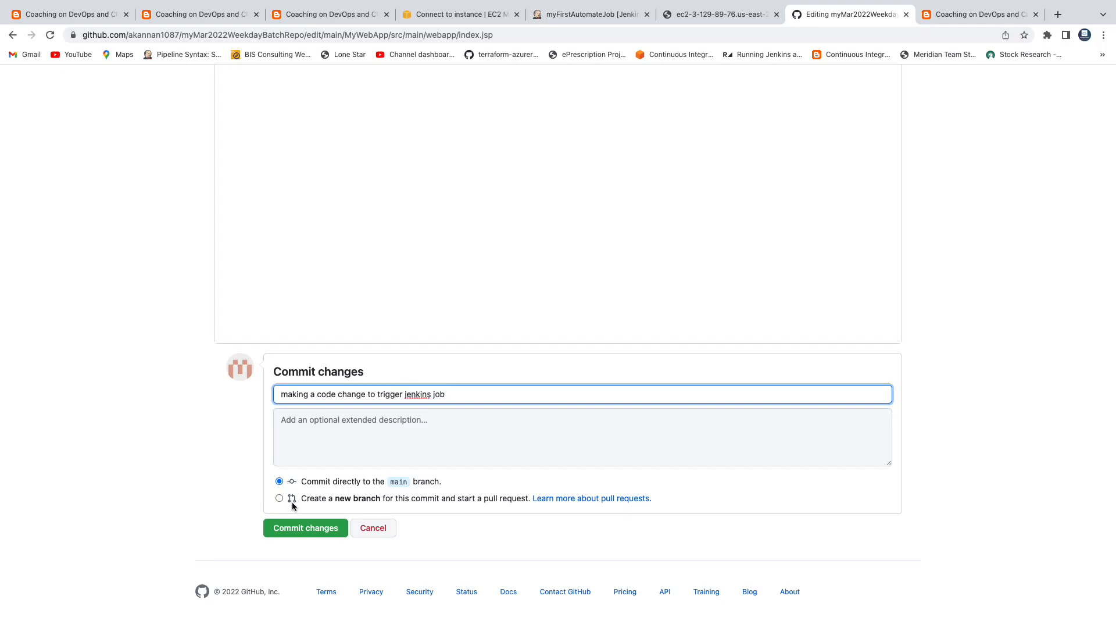
pyautogui.click(302, 535)
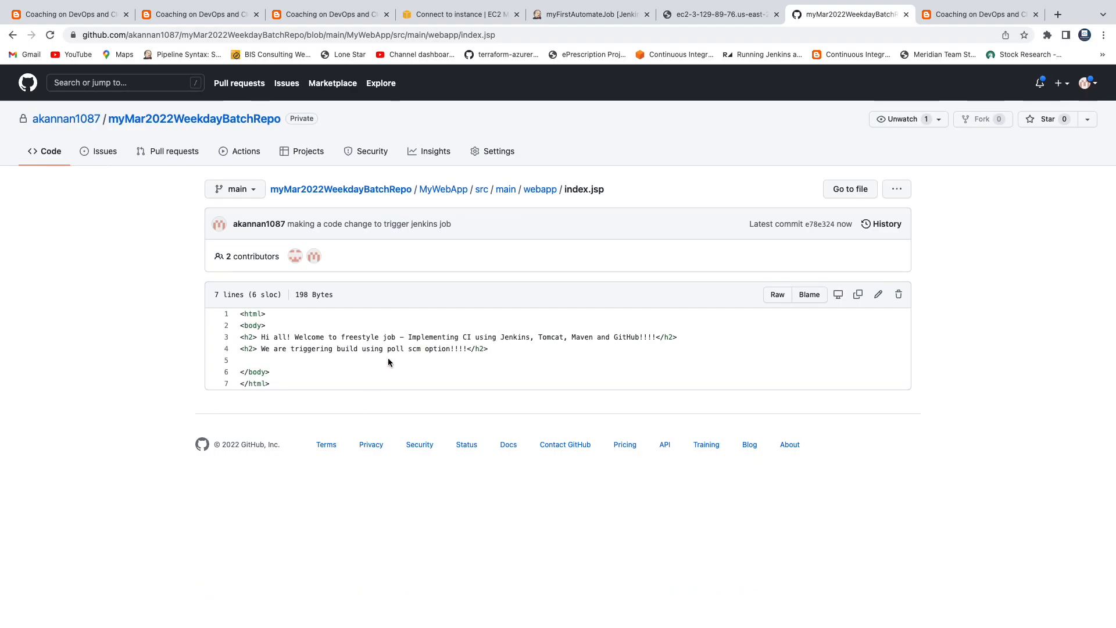
pyautogui.click(83, 124)
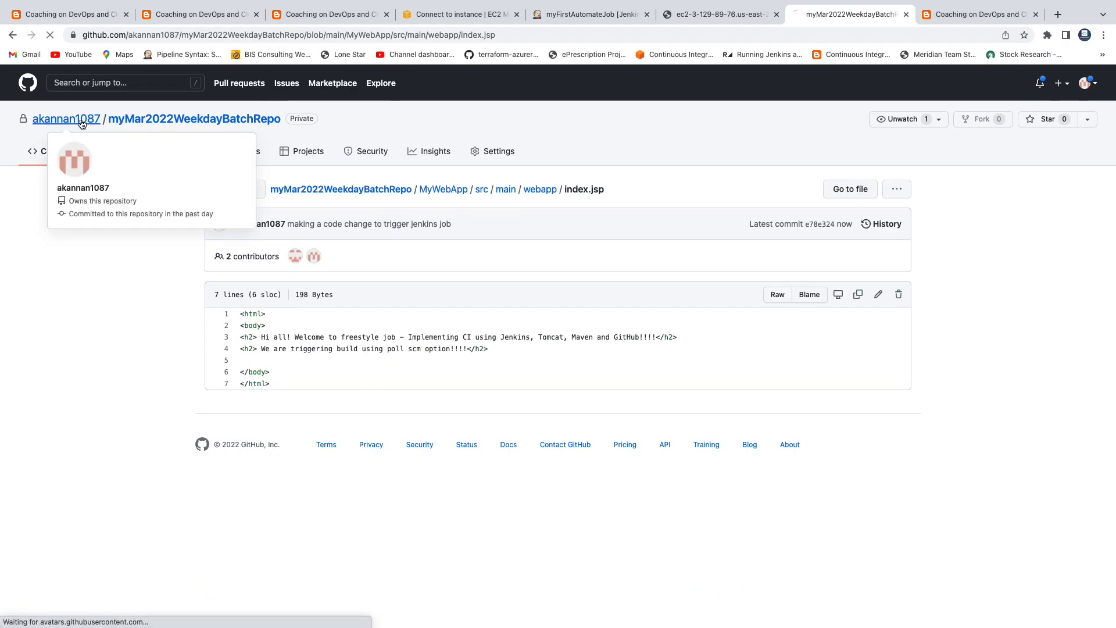
pyautogui.click(590, 14)
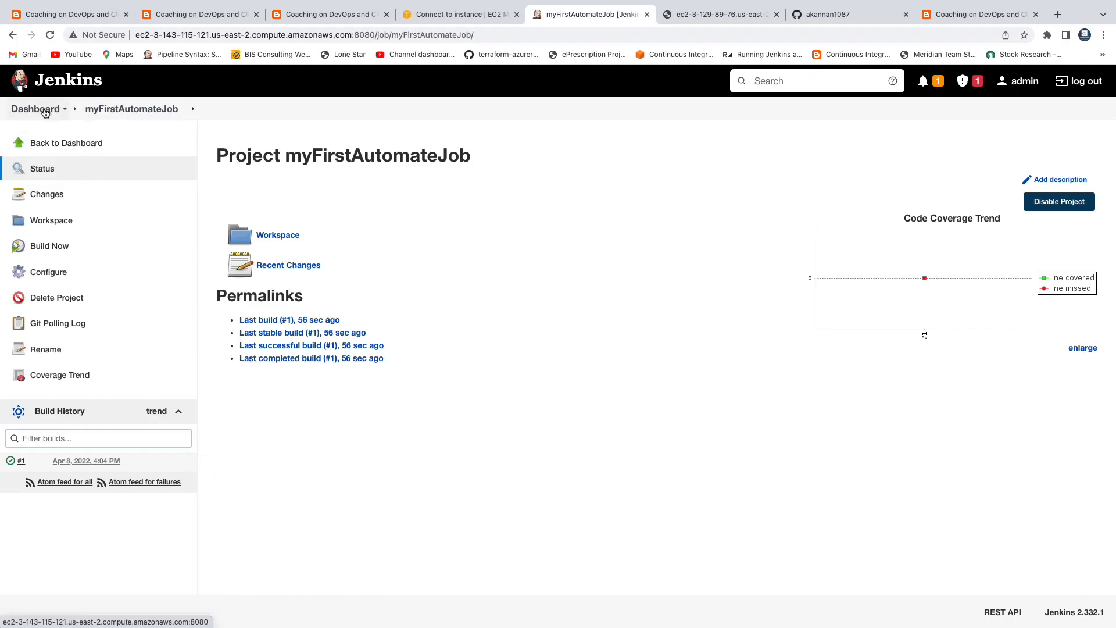
# Step: Reload the job page until poll-triggered build #2 appears, then open its live console output
pyautogui.click(130, 117)
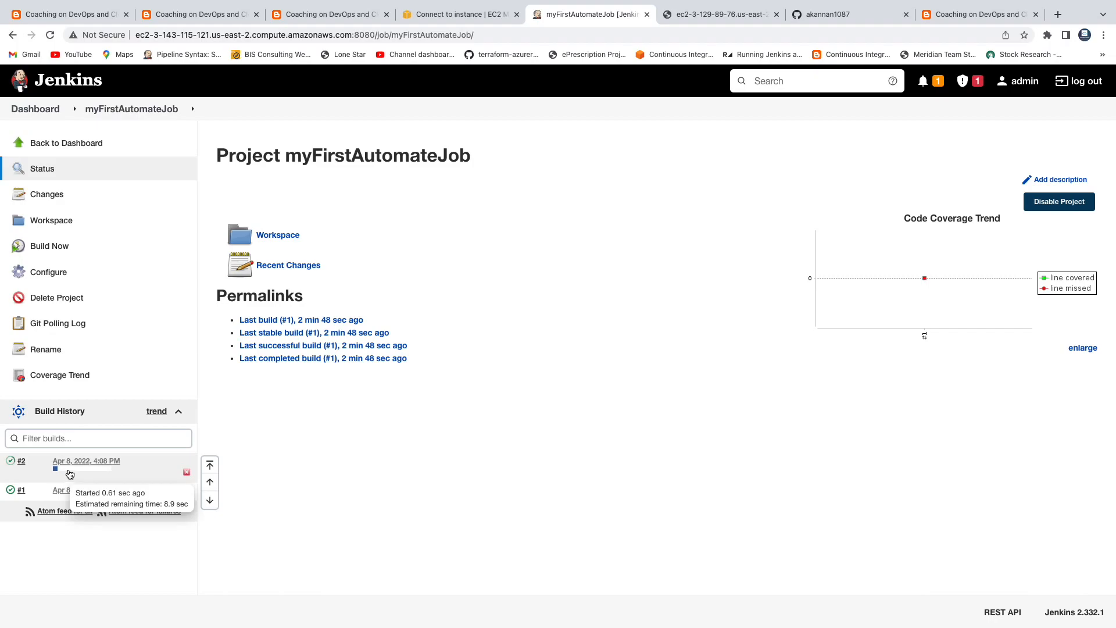
pyautogui.click(68, 474)
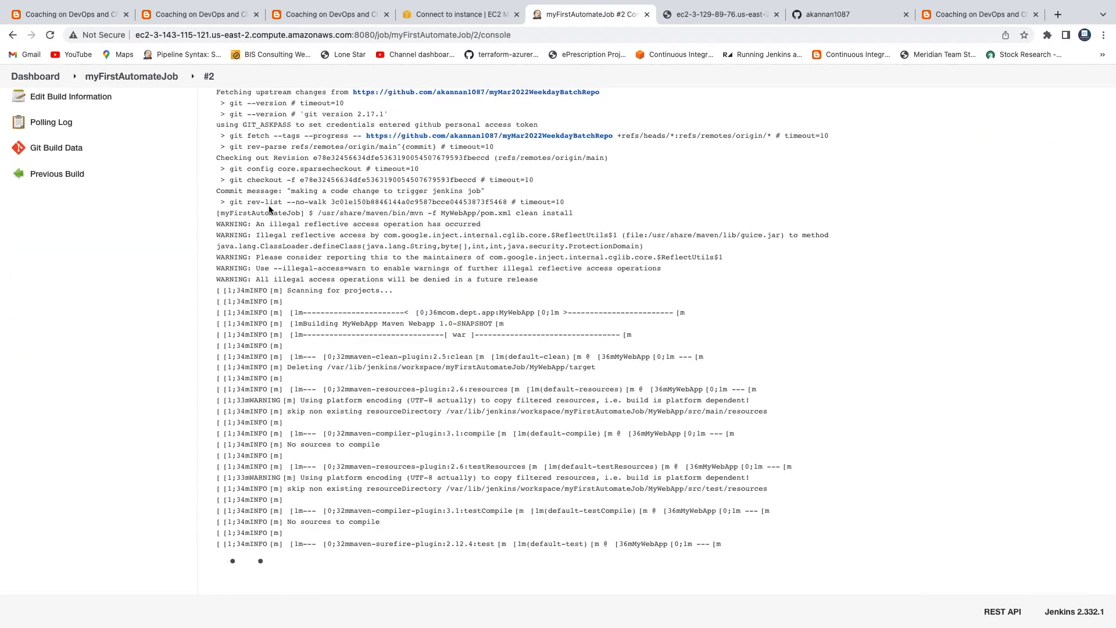
# Step: Verify build #2 was started by an SCM change and logged the WAR packaging and install, then return to myFirstAutomateJob
pyautogui.scroll(5, 279, 183)
pyautogui.tripleClick(284, 183)
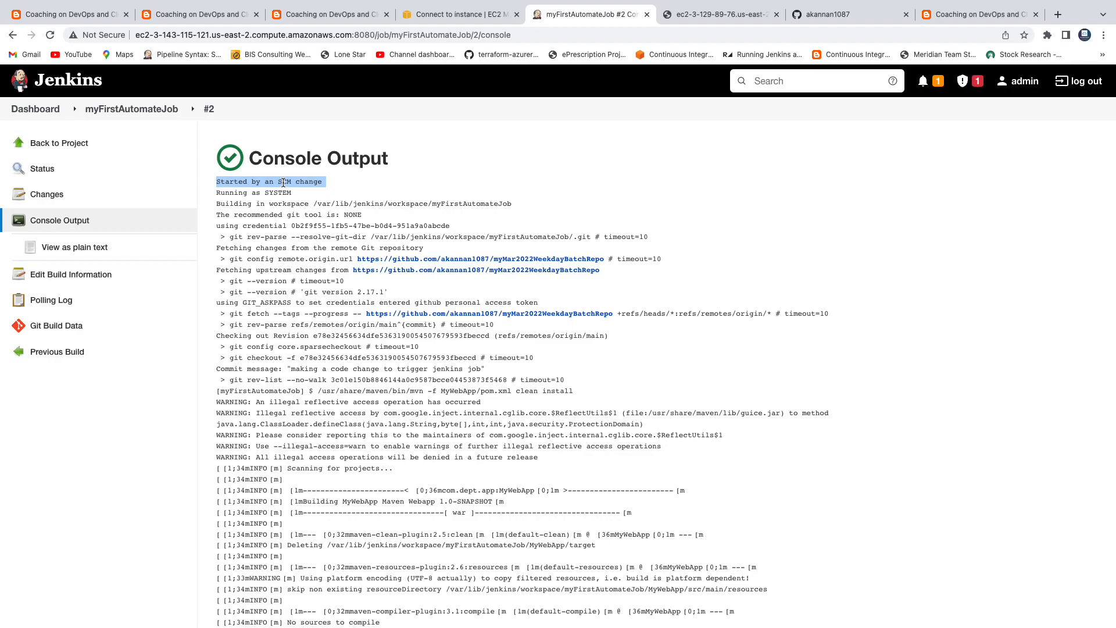
pyautogui.scroll(-12, 239, 284)
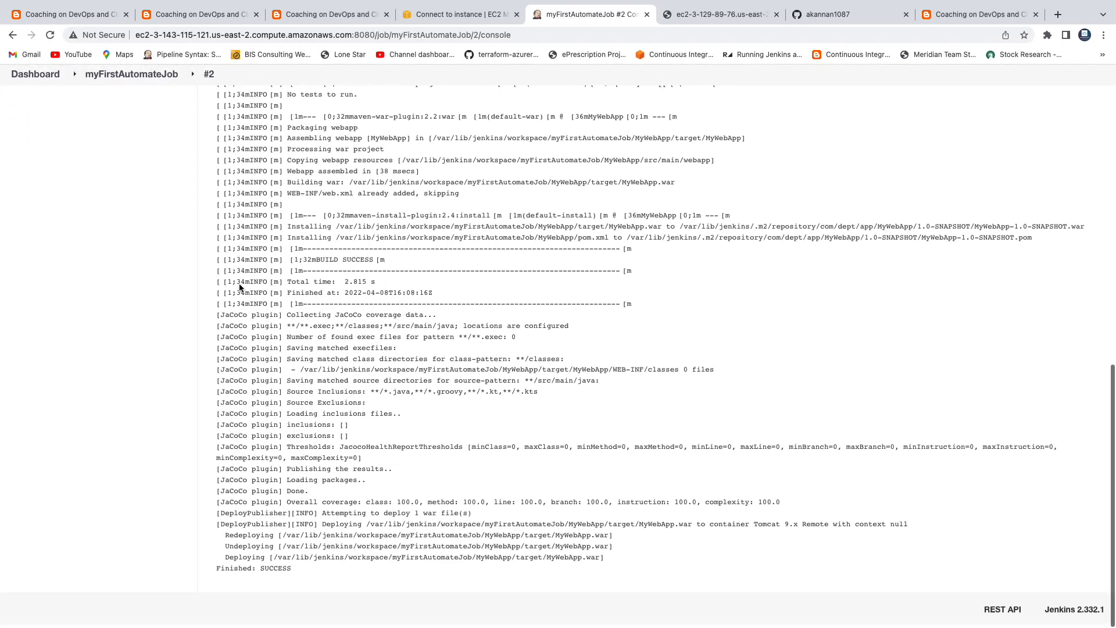
pyautogui.moveTo(231, 195); pyautogui.dragTo(292, 562)
pyautogui.scroll(5, 178, 202)
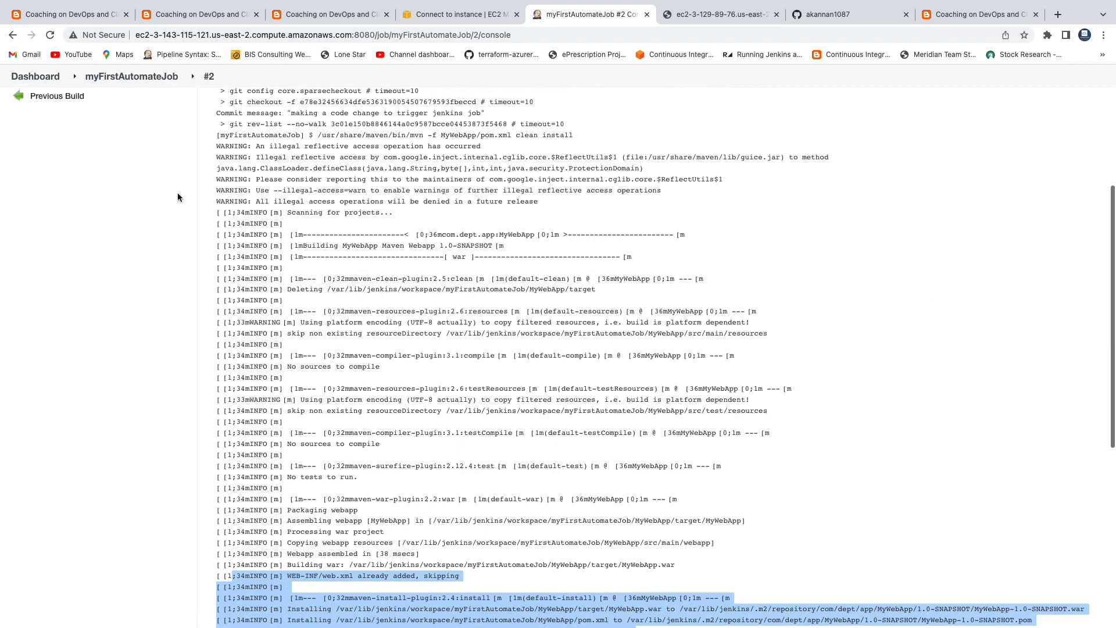
pyautogui.click(131, 76)
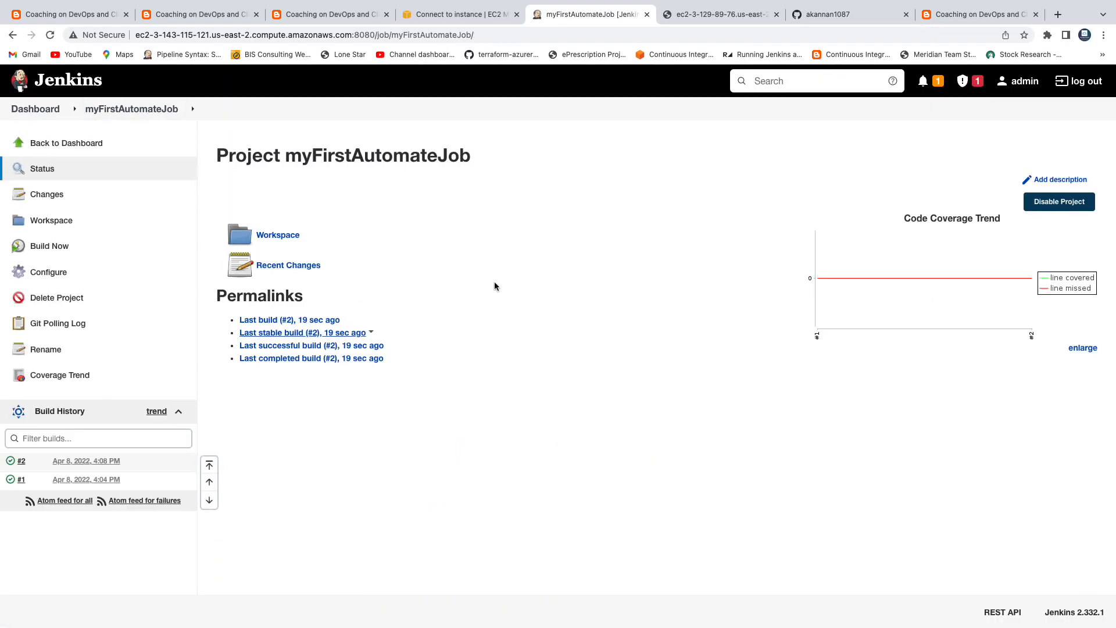
# Step: Review build #2's JaCoCo coverage report, then go back to myFirstAutomateJob and the MyWebApp tab
pyautogui.click(919, 269)
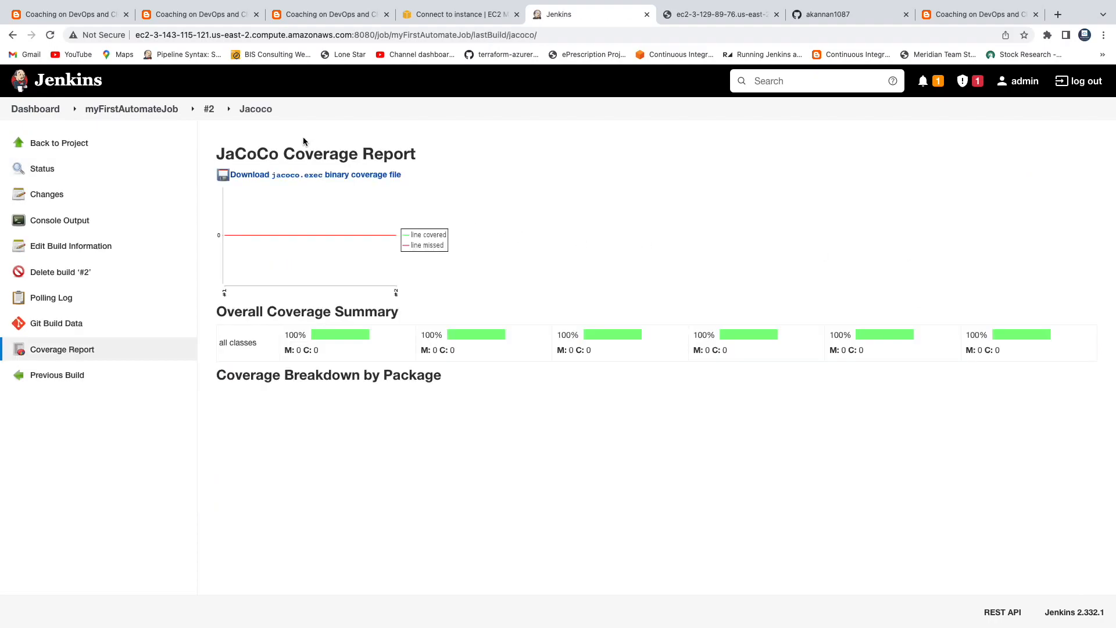
pyautogui.moveTo(220, 149); pyautogui.dragTo(349, 152)
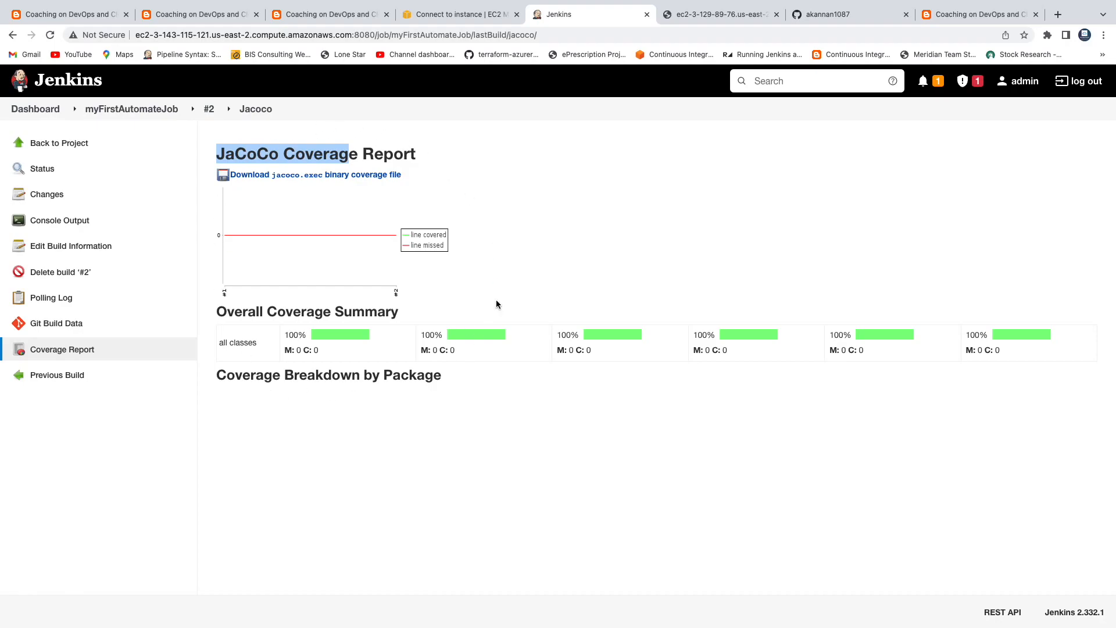
pyautogui.click(109, 110)
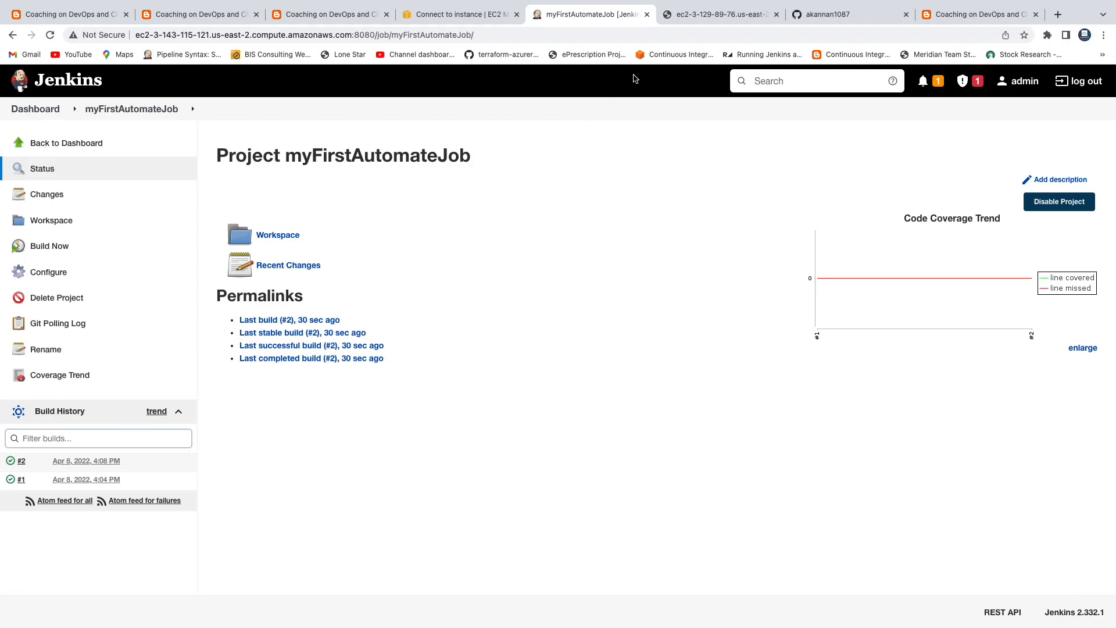
pyautogui.click(708, 19)
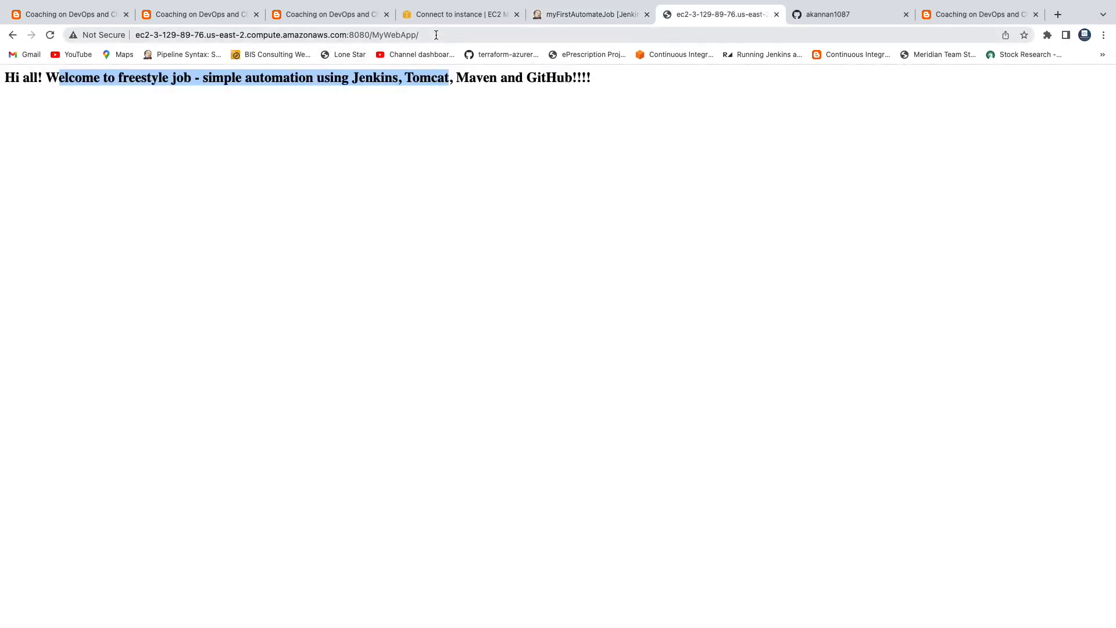
# Step: Reload MyWebApp and highlight the new Implementing CI heading and poll scm sentence
pyautogui.click(50, 35)
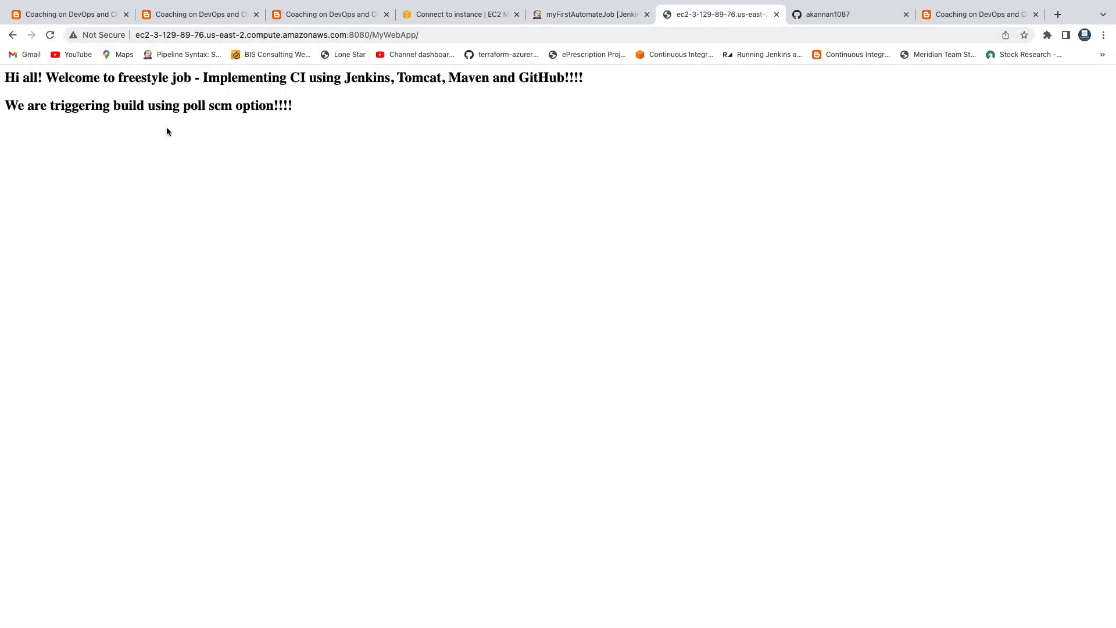
pyautogui.moveTo(16, 78); pyautogui.dragTo(304, 102)
pyautogui.click(305, 102)
pyautogui.moveTo(6, 105); pyautogui.dragTo(275, 105)
pyautogui.click(350, 151)
# Step: Enlarge the Jenkins CI workflow diagram in the coachdevops tutorial post
pyautogui.click(96, 16)
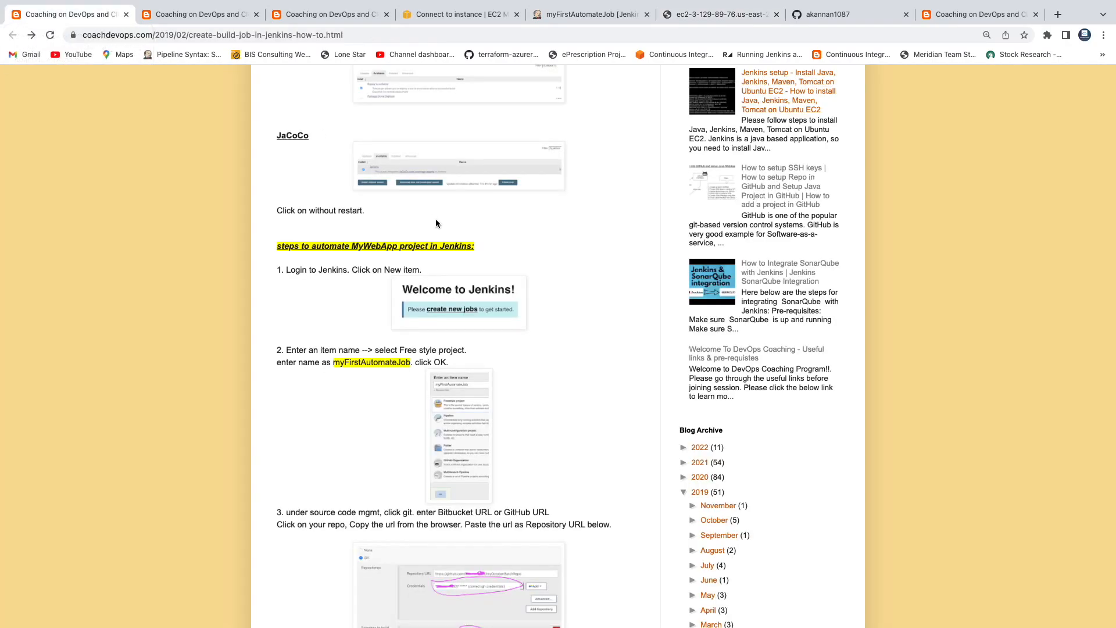
pyautogui.scroll(-3, 525, 270)
pyautogui.scroll(15, 526, 272)
pyautogui.scroll(-5, 525, 272)
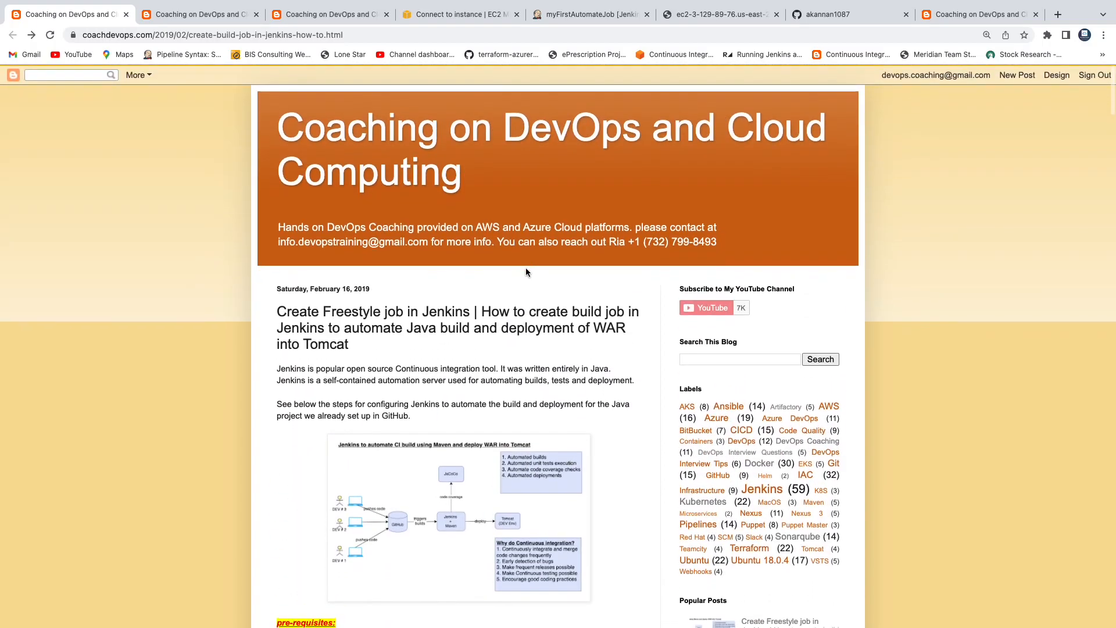
pyautogui.click(449, 353)
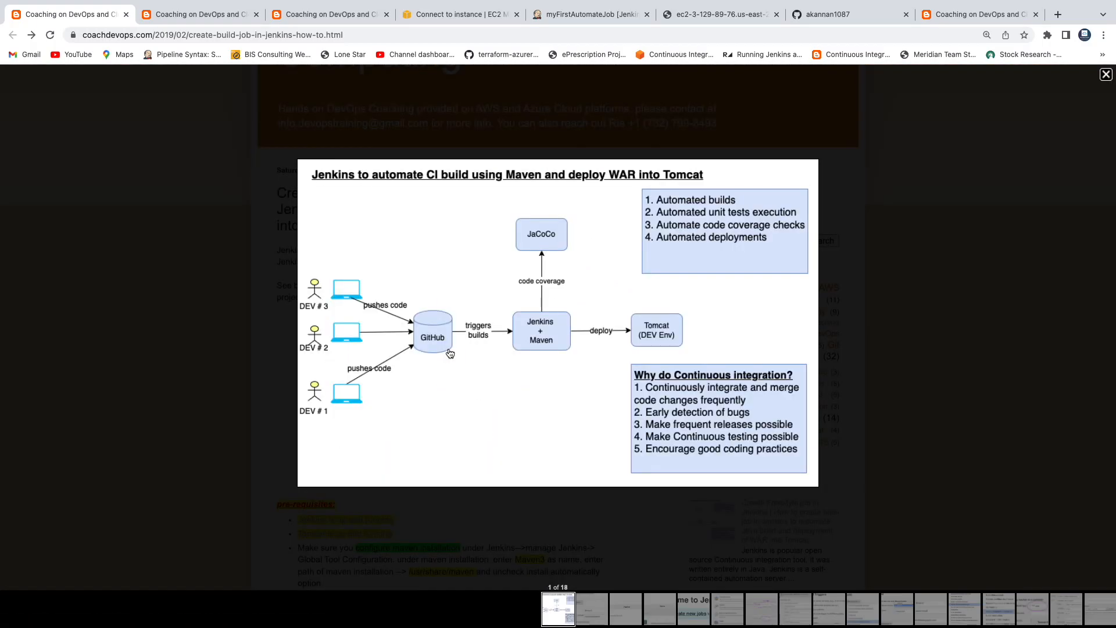